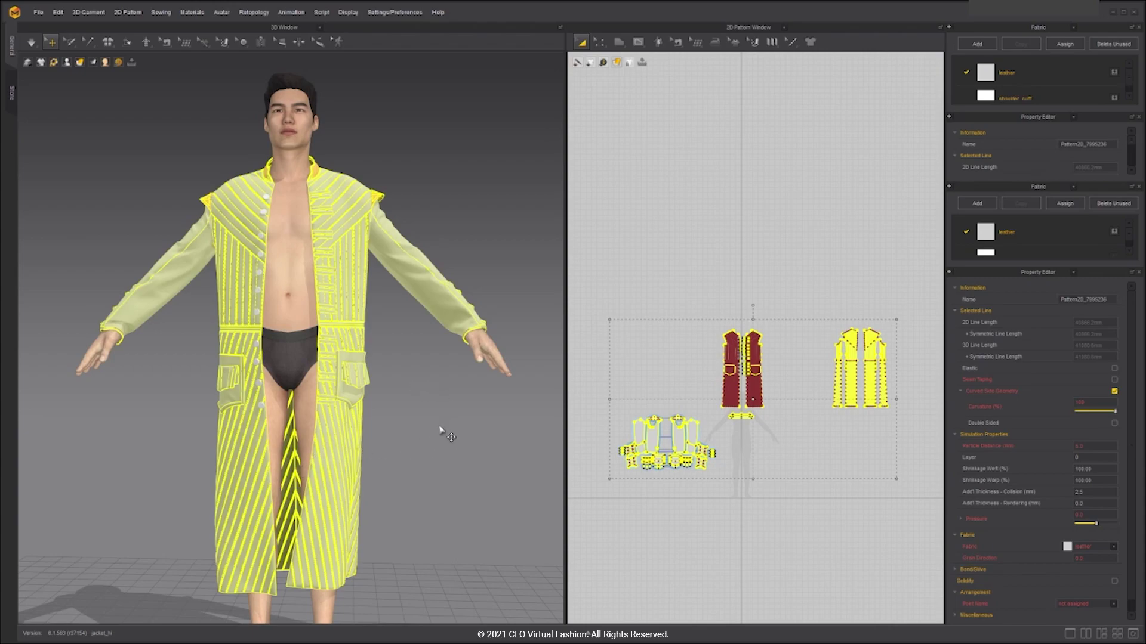
pyautogui.scroll(3, 436, 439)
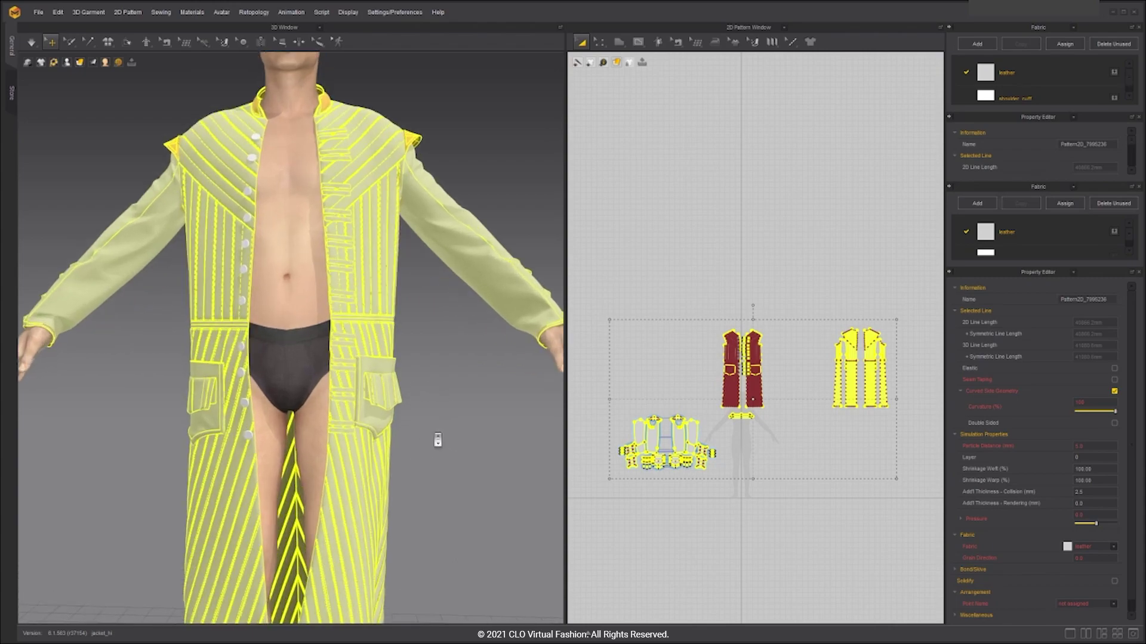
pyautogui.scroll(-5, 452, 465)
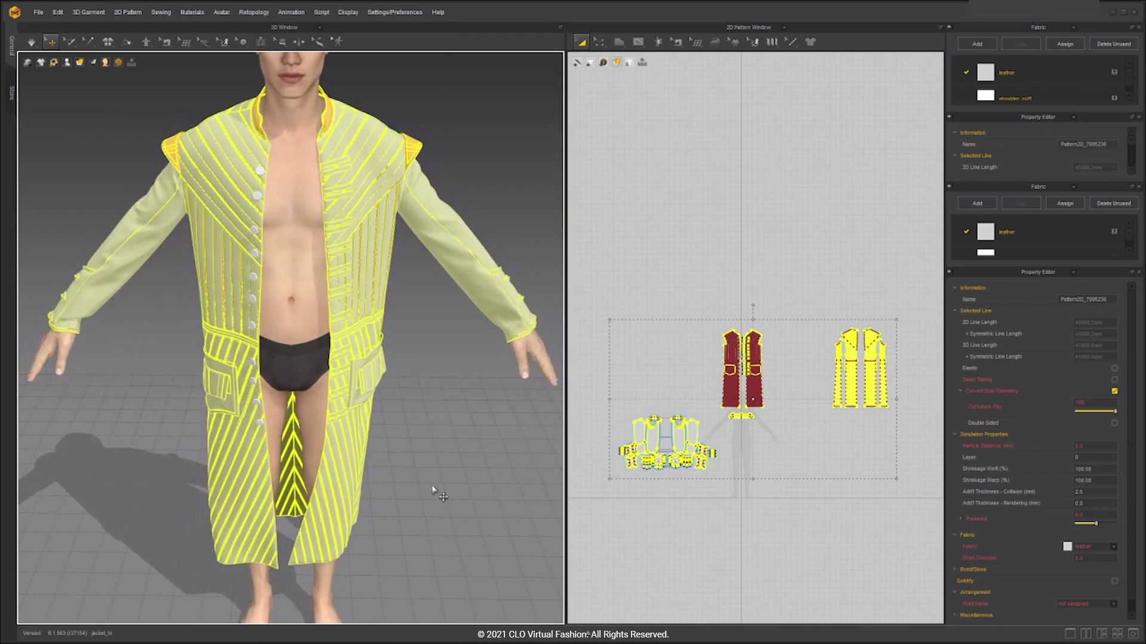
pyautogui.scroll(-1, 436, 493)
pyautogui.moveTo(403, 484); pyautogui.dragTo(402, 494, button='middle')
pyautogui.moveTo(401, 493); pyautogui.dragTo(398, 472, button='right')
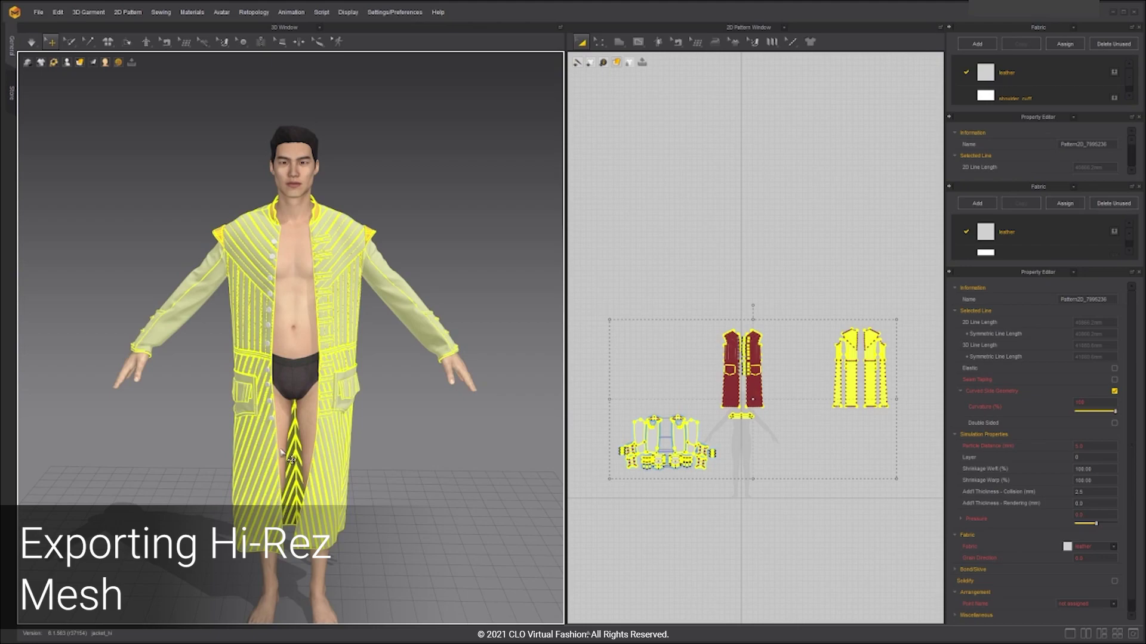
pyautogui.moveTo(369, 534)
pyautogui.mouseDown(button='right')
pyautogui.moveTo(417, 529)
pyautogui.moveTo(406, 528)
pyautogui.moveTo(448, 504)
pyautogui.moveTo(389, 531)
pyautogui.mouseUp(button='right')
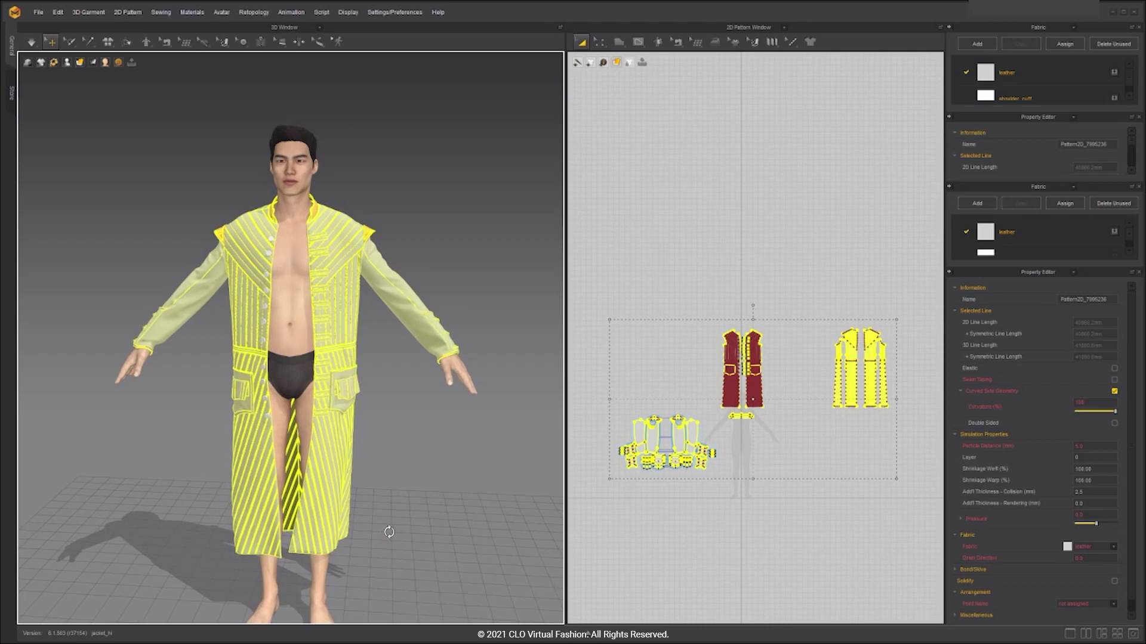
# - Start an OBJ export of the selected jacket to the jacket_games folder under the file name jacket_hi_notrim
pyautogui.click(37, 12)
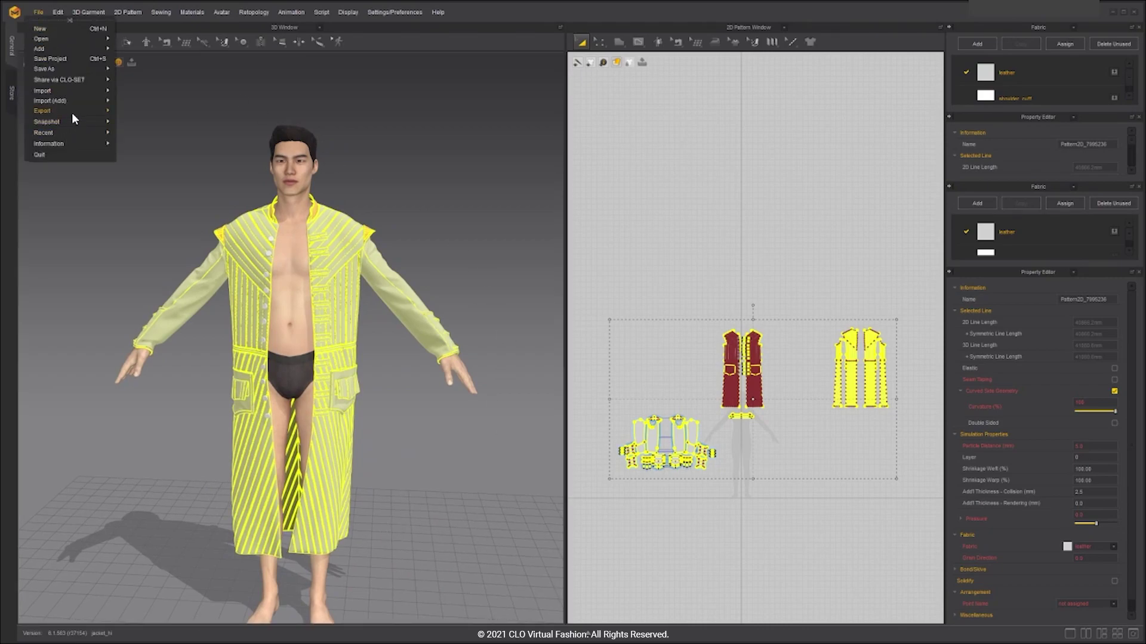
pyautogui.moveTo(72, 112)
pyautogui.click(120, 124)
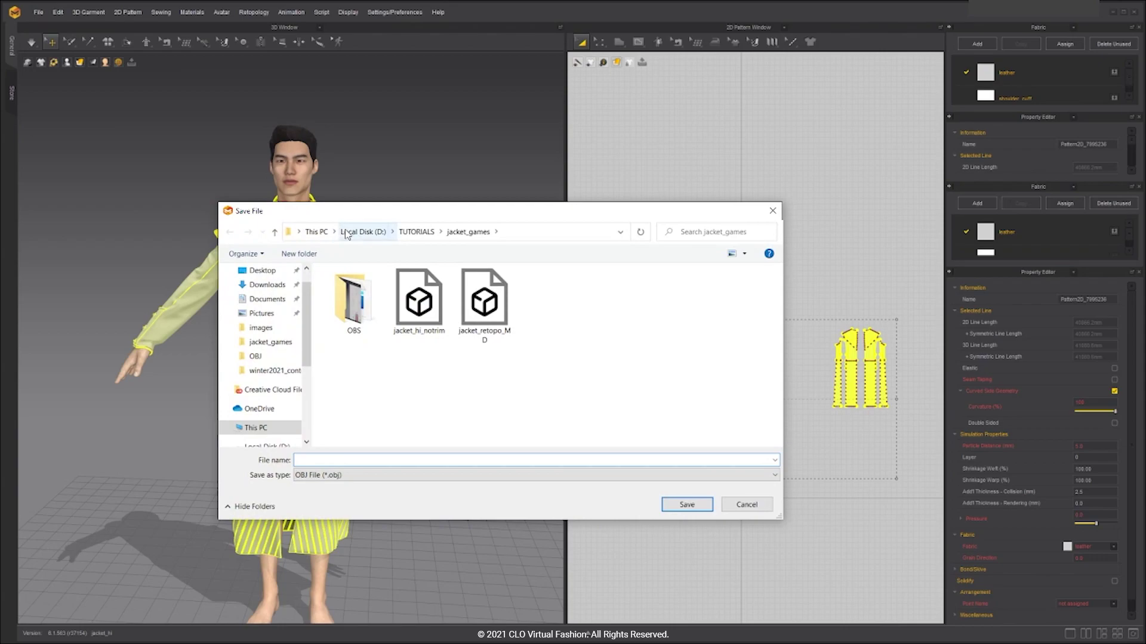
pyautogui.click(384, 315)
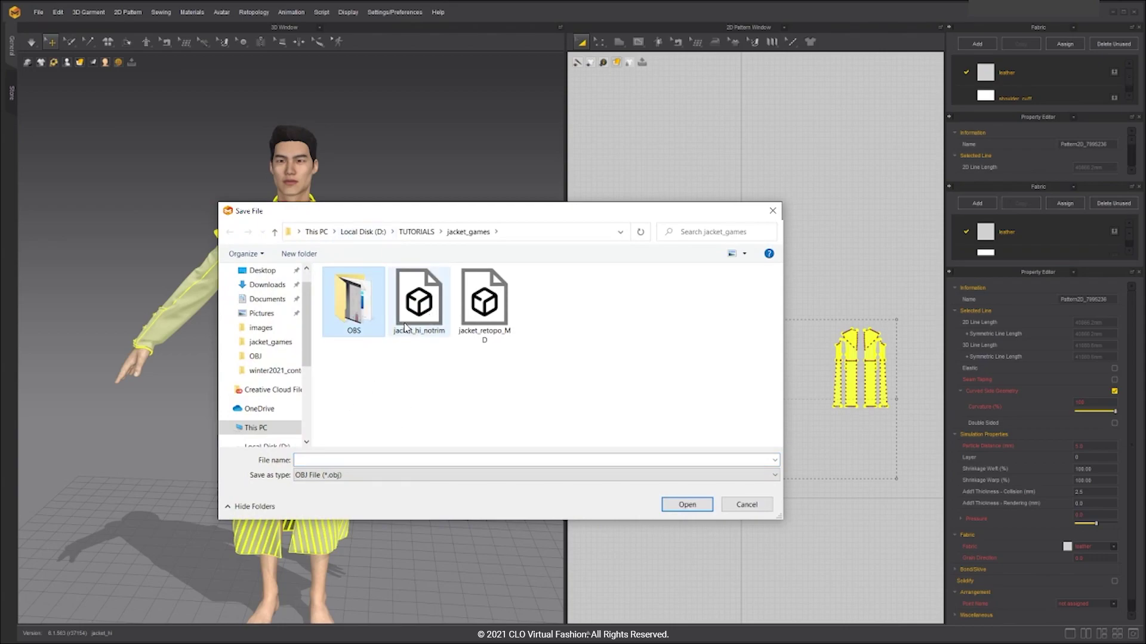
pyautogui.click(409, 311)
pyautogui.doubleClick(342, 460)
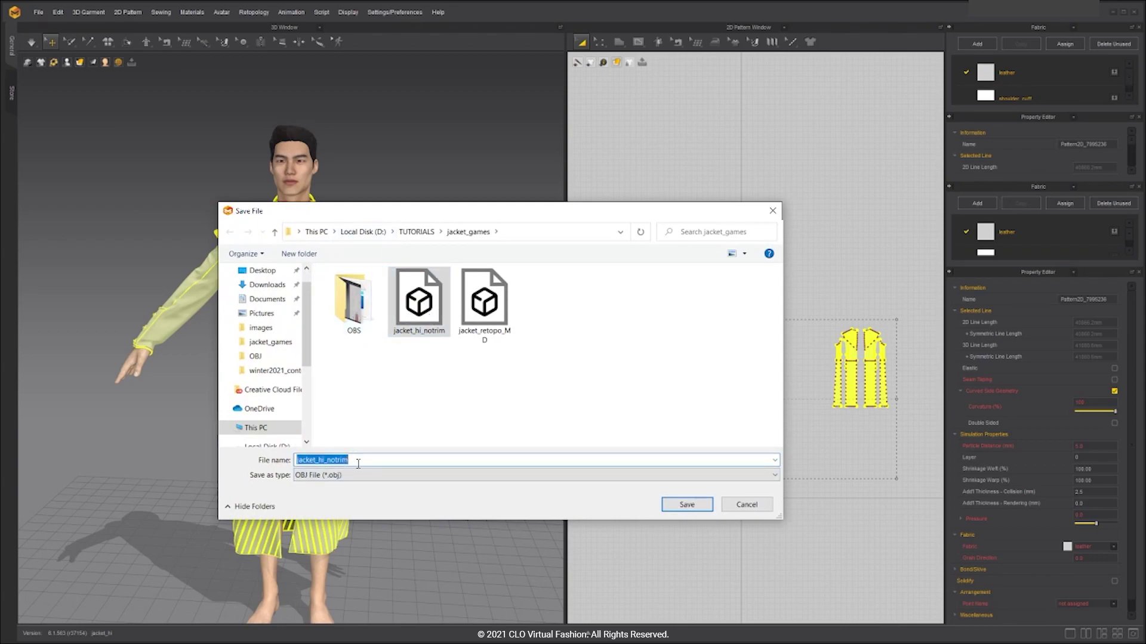
pyautogui.moveTo(358, 463); pyautogui.dragTo(340, 466)
pyautogui.press('Return')
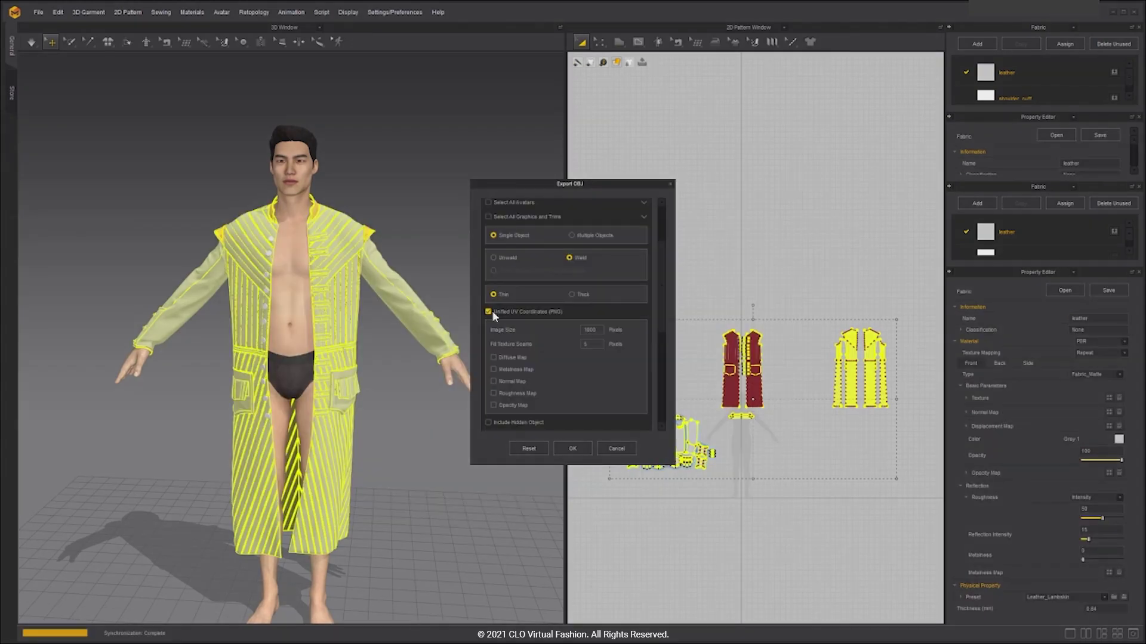
# - Enable Unified UV Coordinates in the OBJ export options and run the export
pyautogui.click(488, 311)
pyautogui.scroll(-4, 578, 314)
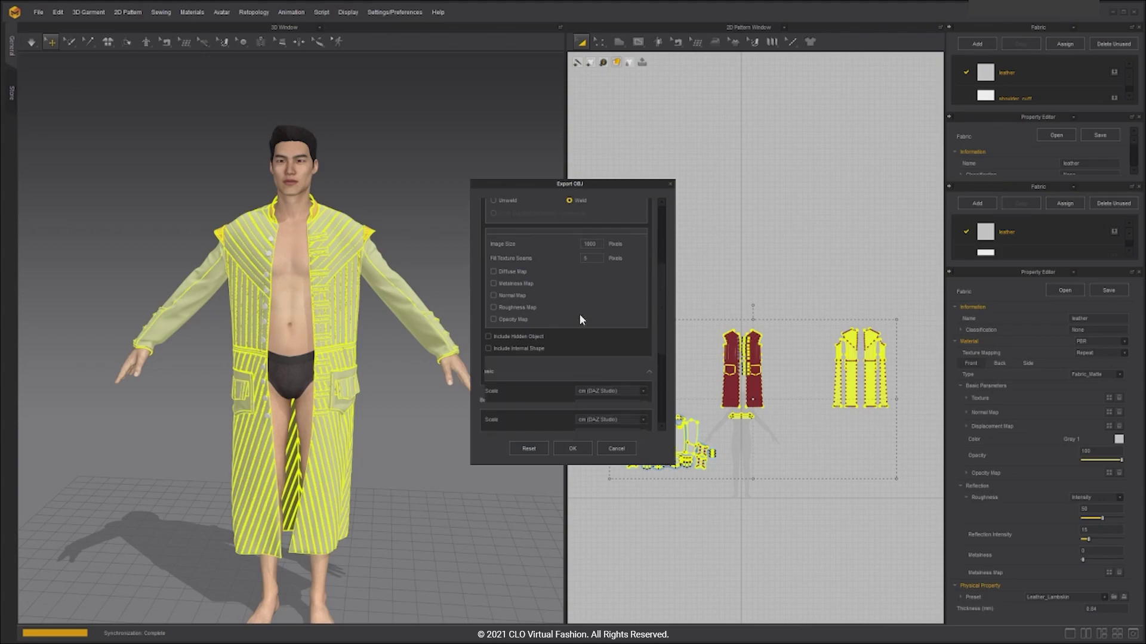
pyautogui.scroll(-2, 587, 315)
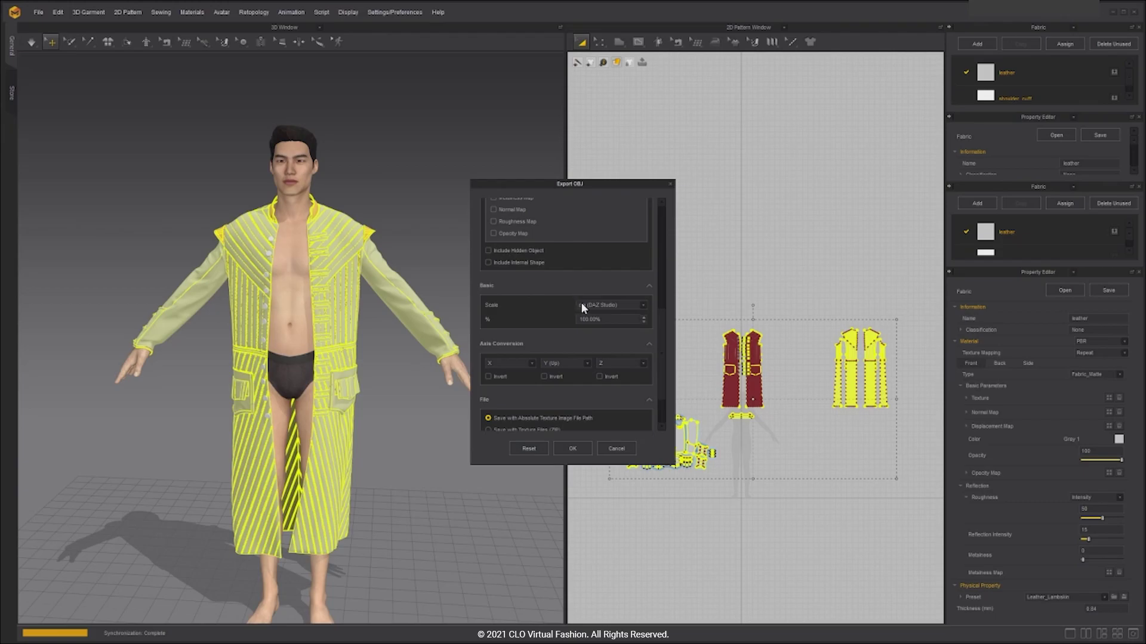
pyautogui.click(571, 448)
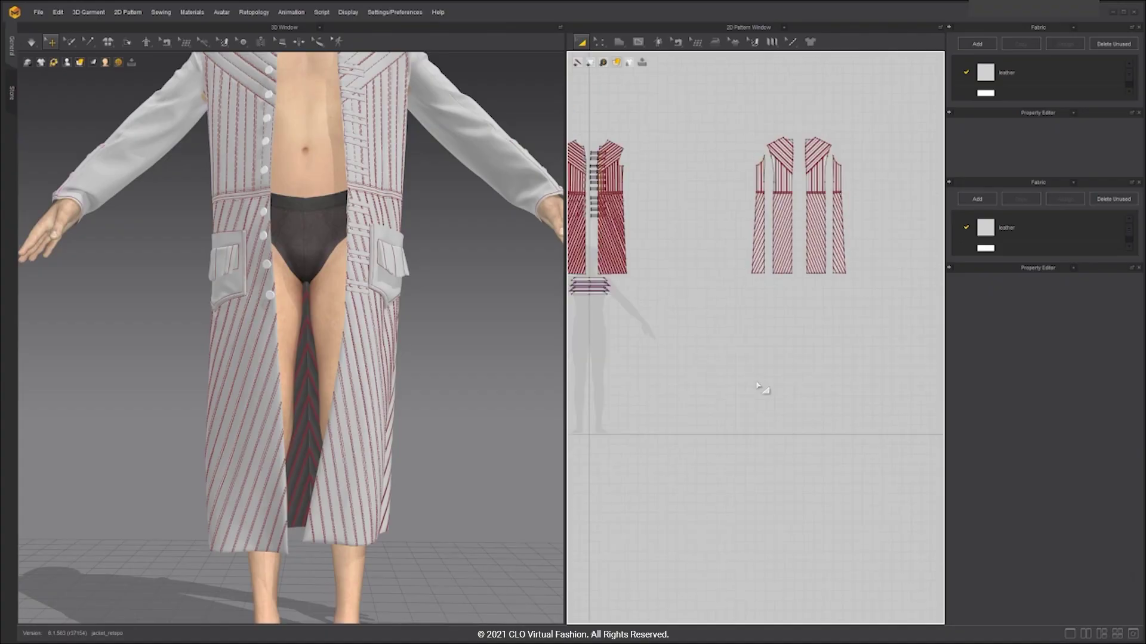
# - Select all the sleeve, cuff, shoulder and pocket pattern pieces and move them beneath the jacket's body panels
pyautogui.click(740, 392)
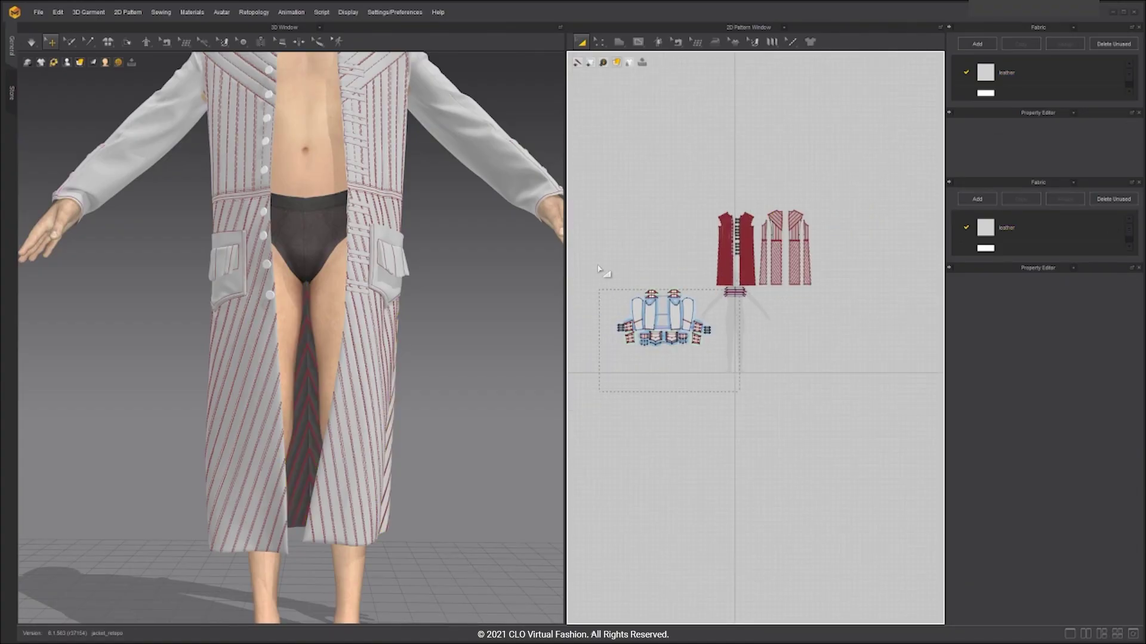
pyautogui.moveTo(600, 270); pyautogui.dragTo(608, 275)
pyautogui.scroll(5, 689, 291)
pyautogui.scroll(-2, 798, 363)
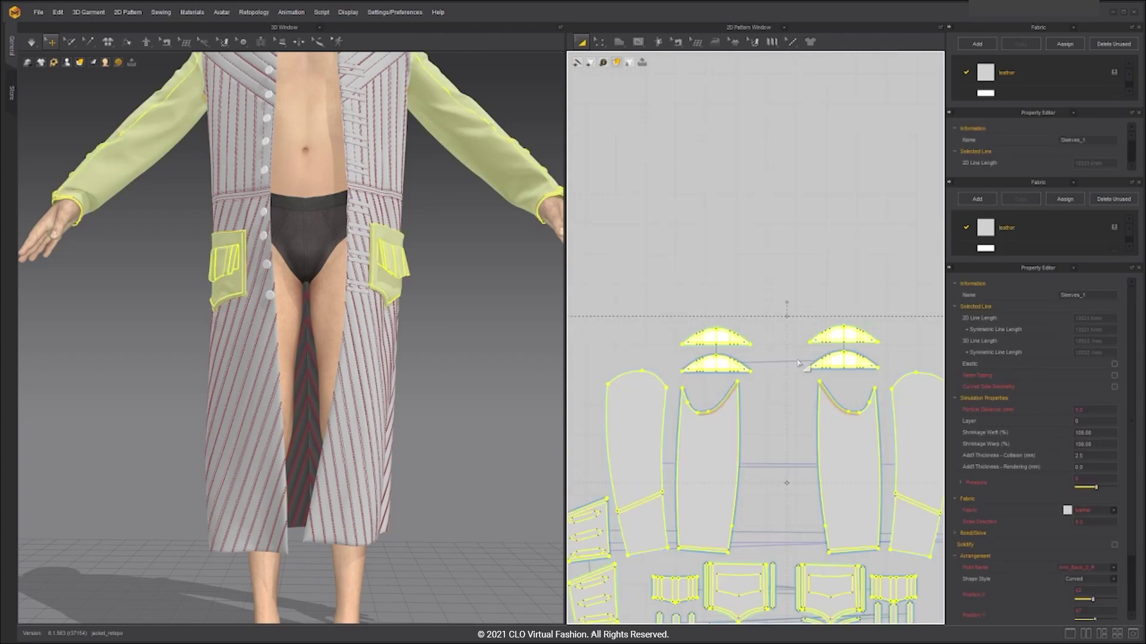
pyautogui.scroll(-5, 798, 362)
pyautogui.moveTo(755, 375); pyautogui.dragTo(843, 378)
pyautogui.click(836, 476)
pyautogui.scroll(4, 838, 460)
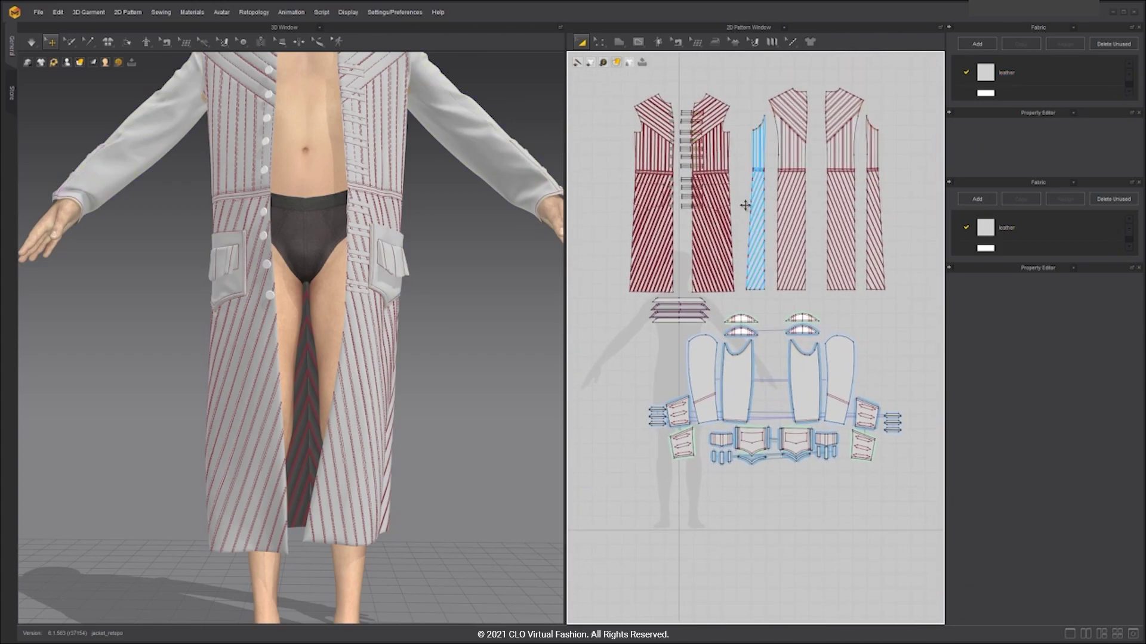
# - Select the left half of the sleeve, cuff and pocket pieces without the collar and move them left of the front panels
pyautogui.scroll(-2, 744, 205)
pyautogui.moveTo(667, 388); pyautogui.dragTo(668, 389)
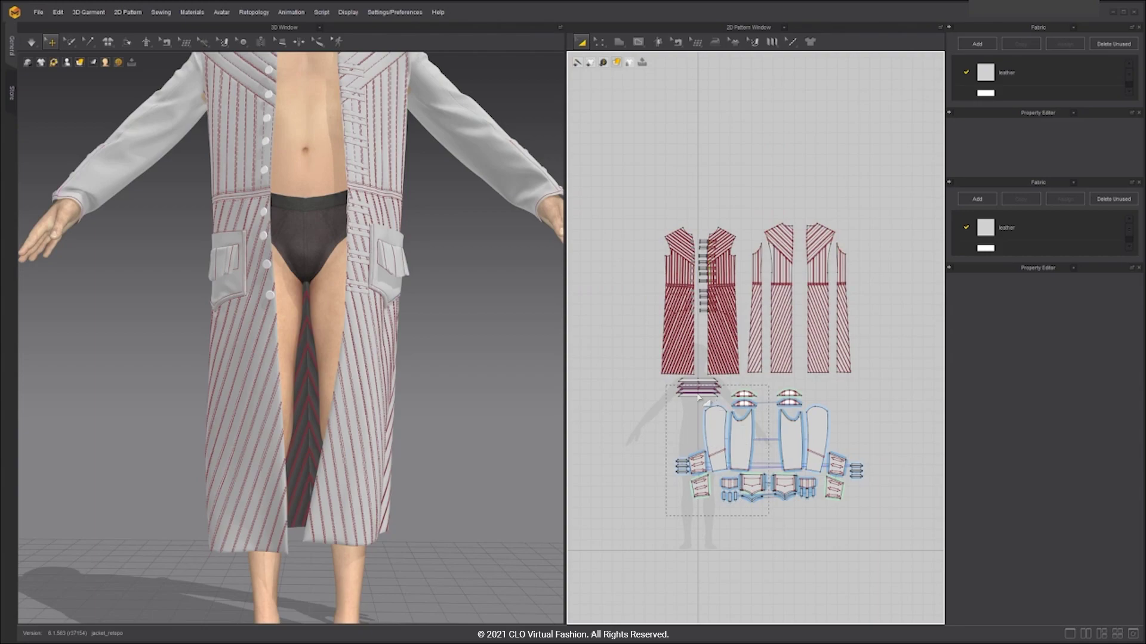
pyautogui.scroll(5, 697, 395)
pyautogui.keyDown('shift'); pyautogui.click(690, 399); pyautogui.keyUp('shift')
pyautogui.keyDown('shift'); pyautogui.click(647, 387); pyautogui.keyUp('shift')
pyautogui.scroll(3, 647, 386)
pyautogui.scroll(-3, 720, 413)
pyautogui.scroll(-5, 720, 412)
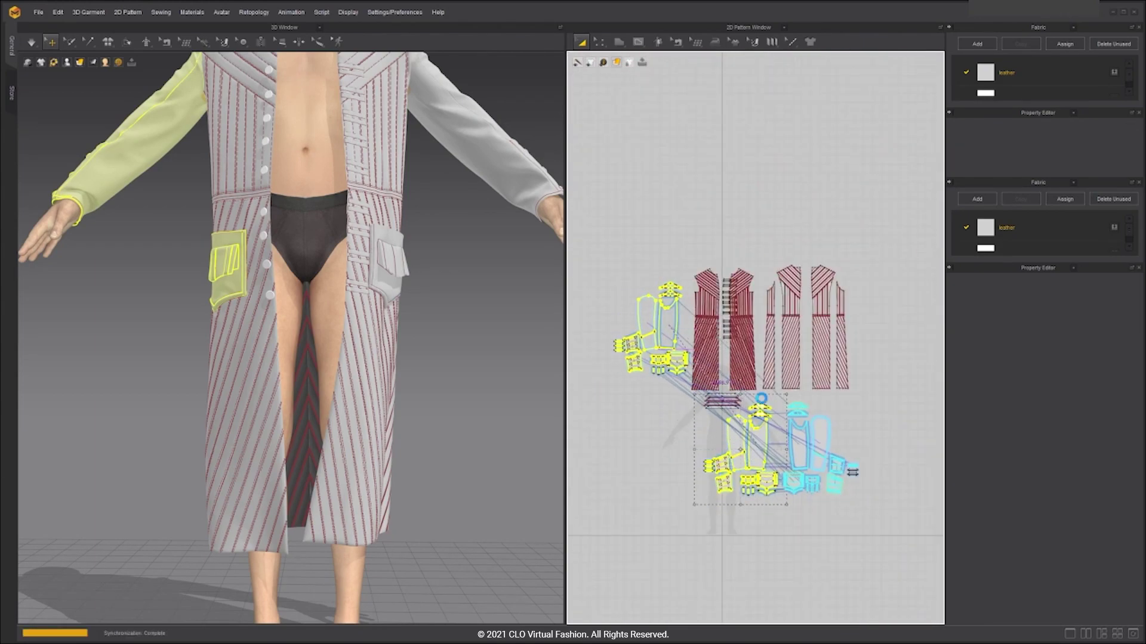
# - Move the other half of the sleeve and pocket pieces right of the body panels, and place the back panels below the front panels
pyautogui.moveTo(892, 533); pyautogui.dragTo(764, 398)
pyautogui.moveTo(797, 446); pyautogui.dragTo(869, 327)
pyautogui.moveTo(766, 257); pyautogui.dragTo(854, 397)
pyautogui.moveTo(822, 352); pyautogui.dragTo(753, 430)
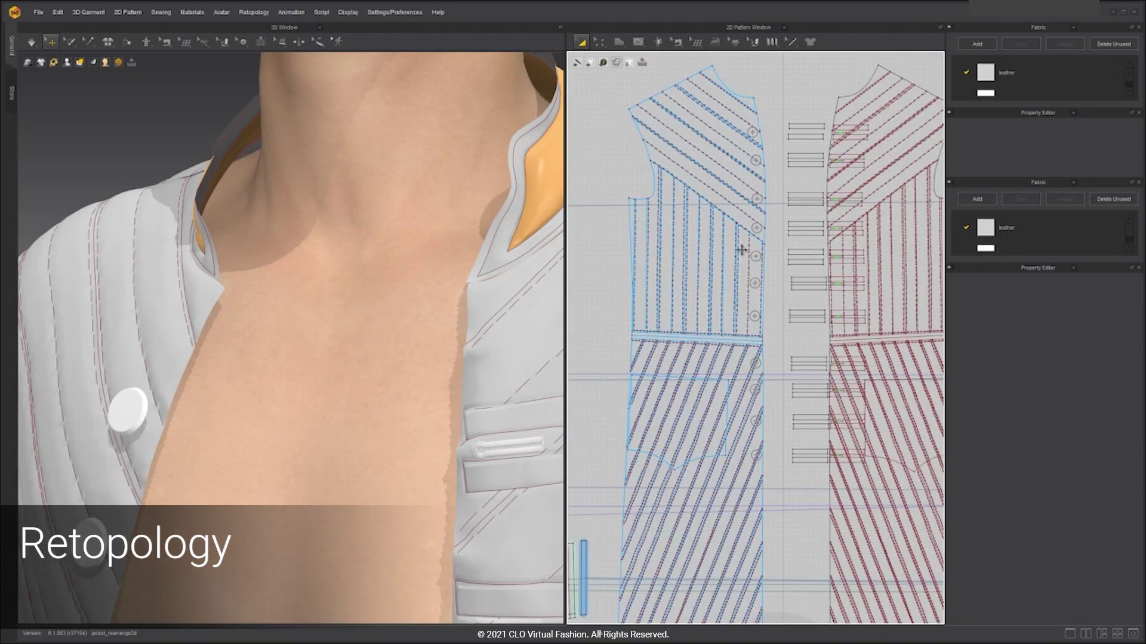
# - Use Create Topology to cover the left front panel with quad patches from the shoulder down to the waist seam
pyautogui.click(697, 42)
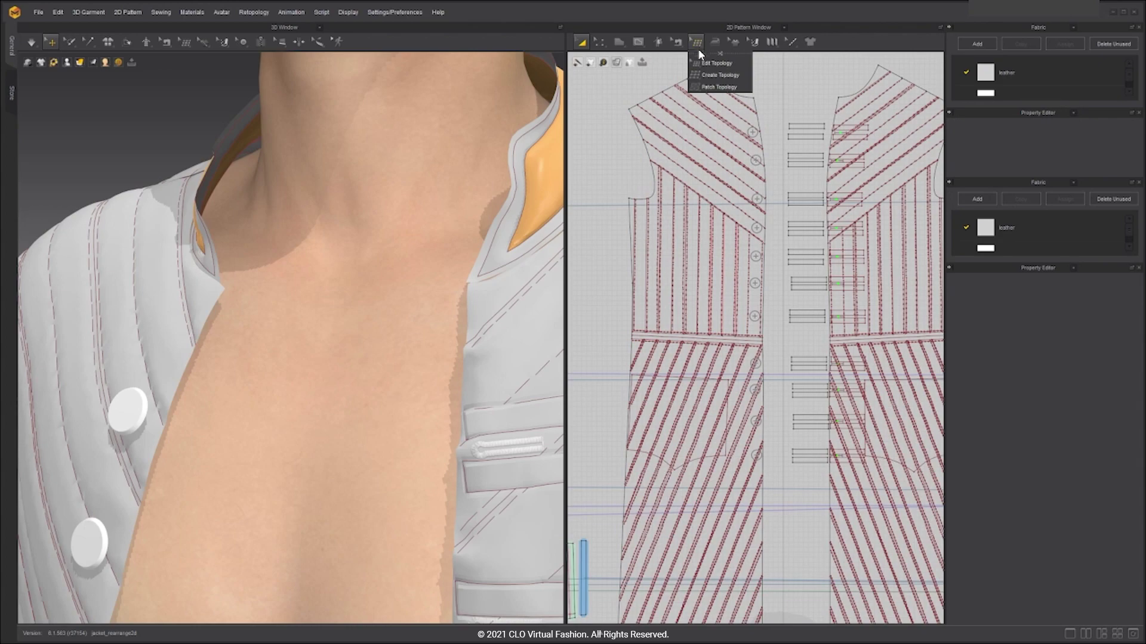
pyautogui.click(700, 75)
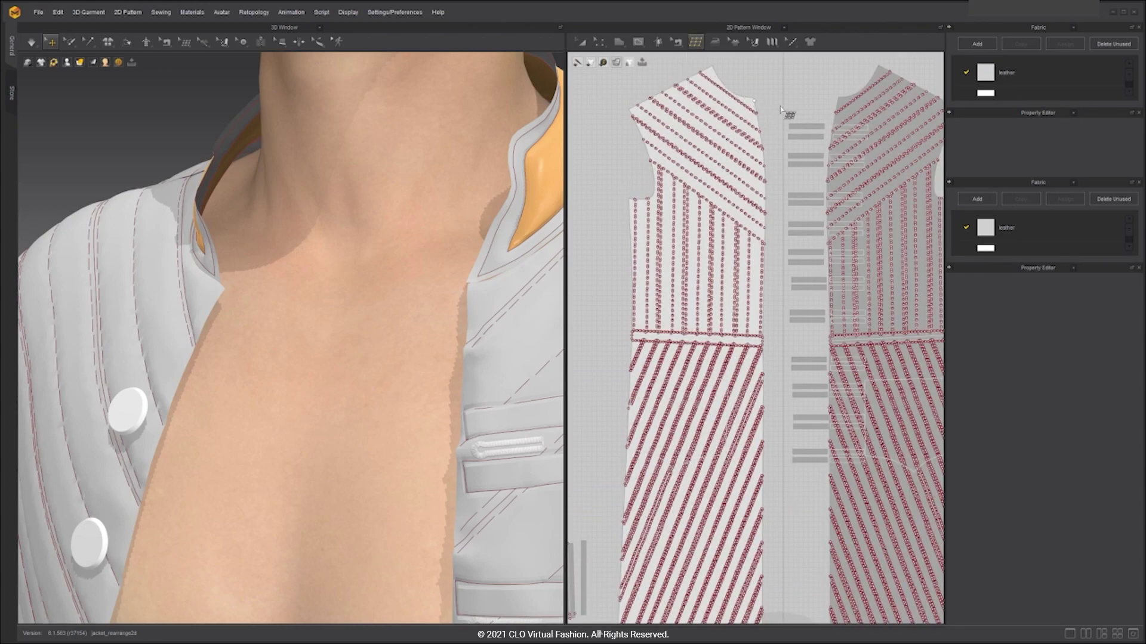
pyautogui.scroll(5, 774, 98)
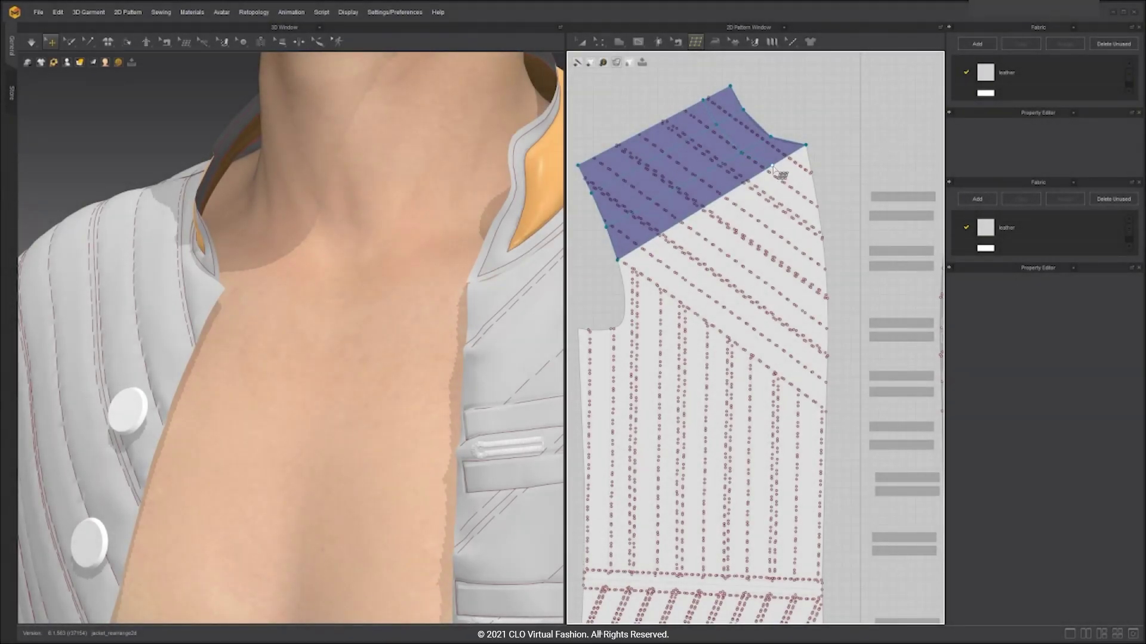
pyautogui.click(578, 328)
pyautogui.click(584, 567)
pyautogui.click(823, 581)
pyautogui.click(827, 398)
pyautogui.click(578, 328)
pyautogui.click(617, 259)
pyautogui.click(577, 328)
pyautogui.click(799, 397)
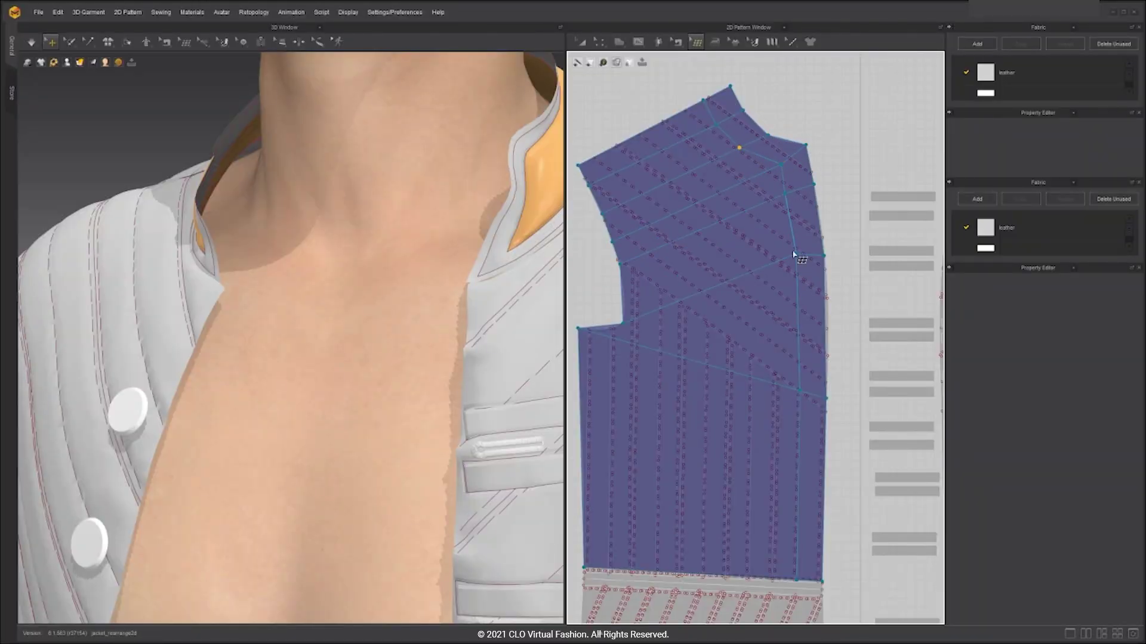
# - Lower the inner front-edge vertex to underarm level and delete the large central patches on the lower bodice
pyautogui.moveTo(795, 256); pyautogui.dragTo(794, 324)
pyautogui.click(697, 43)
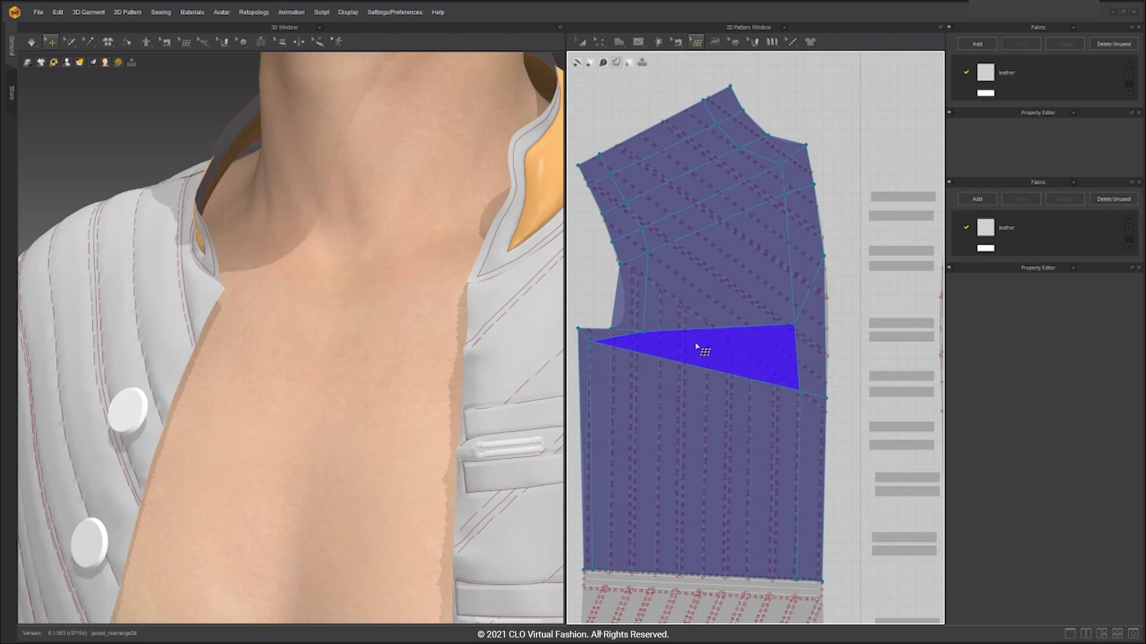
pyautogui.press('Delete')
# - Align the inner vertices of the armhole, side-seam and front-edge strips with the stitching lines
pyautogui.click(643, 259)
pyautogui.click(630, 344)
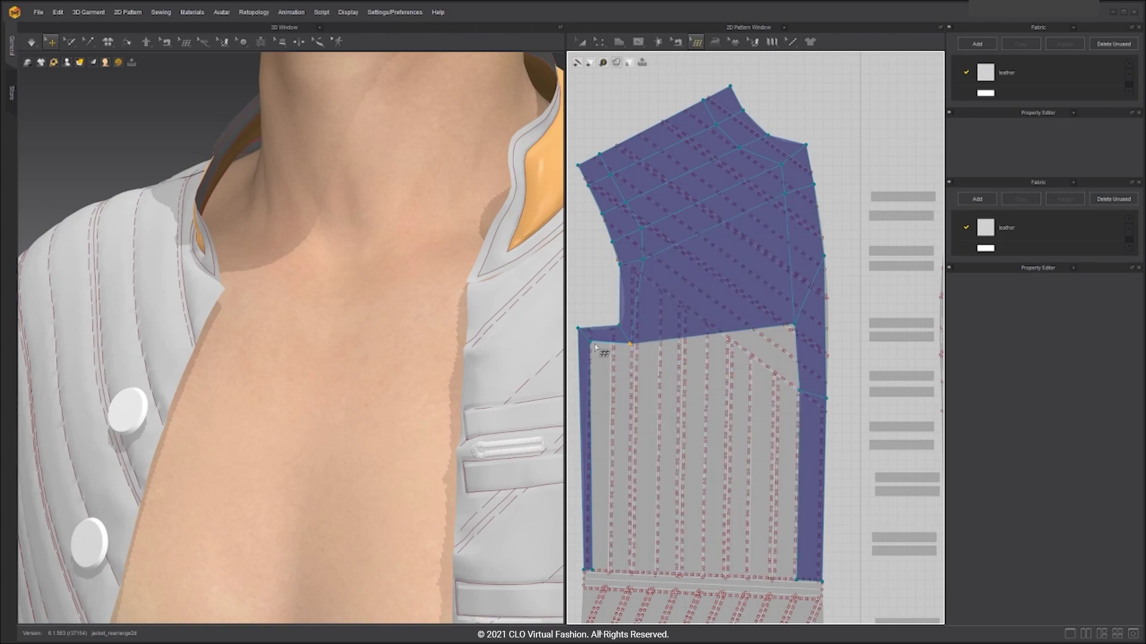
pyautogui.moveTo(592, 571); pyautogui.dragTo(601, 571)
pyautogui.moveTo(590, 341); pyautogui.dragTo(597, 346)
pyautogui.moveTo(644, 259); pyautogui.dragTo(643, 255)
pyautogui.moveTo(642, 228); pyautogui.dragTo(622, 199)
pyautogui.moveTo(601, 214); pyautogui.dragTo(600, 211)
pyautogui.moveTo(795, 324); pyautogui.dragTo(800, 269)
pyautogui.moveTo(826, 398); pyautogui.dragTo(825, 412)
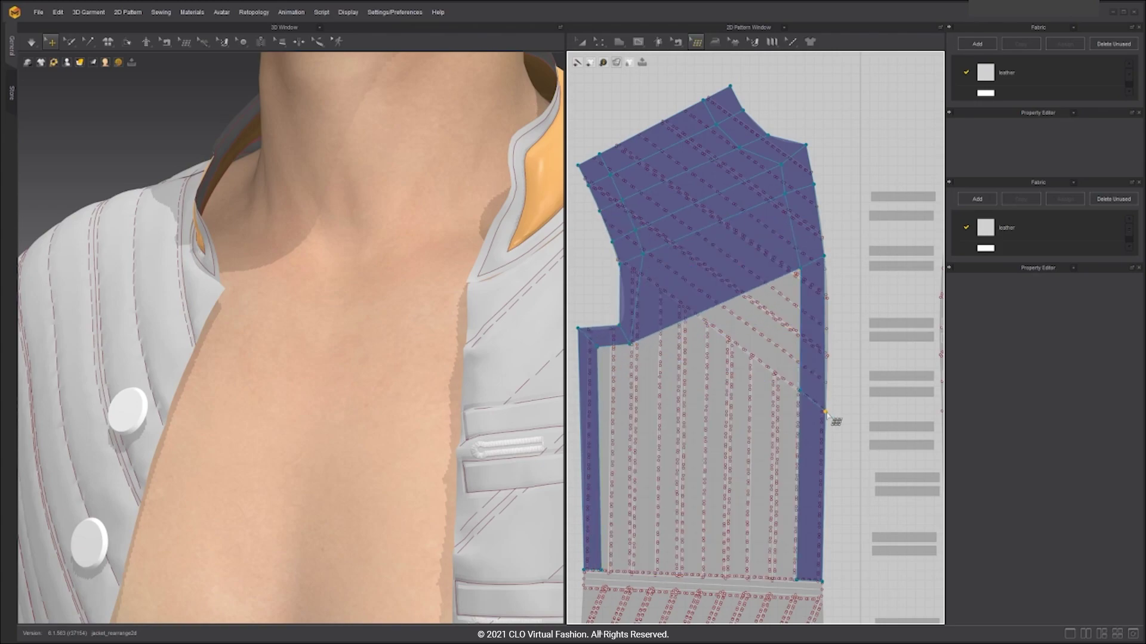
# - Split the front-edge strip with a crosswise edge, fit its outer end to the pattern outline and nudge the underarm vertex
pyautogui.click(697, 43)
pyautogui.click(723, 74)
pyautogui.click(825, 337)
pyautogui.click(800, 339)
pyautogui.click(697, 43)
pyautogui.click(723, 62)
pyautogui.moveTo(825, 337); pyautogui.dragTo(828, 338)
pyautogui.moveTo(630, 343); pyautogui.dragTo(634, 340)
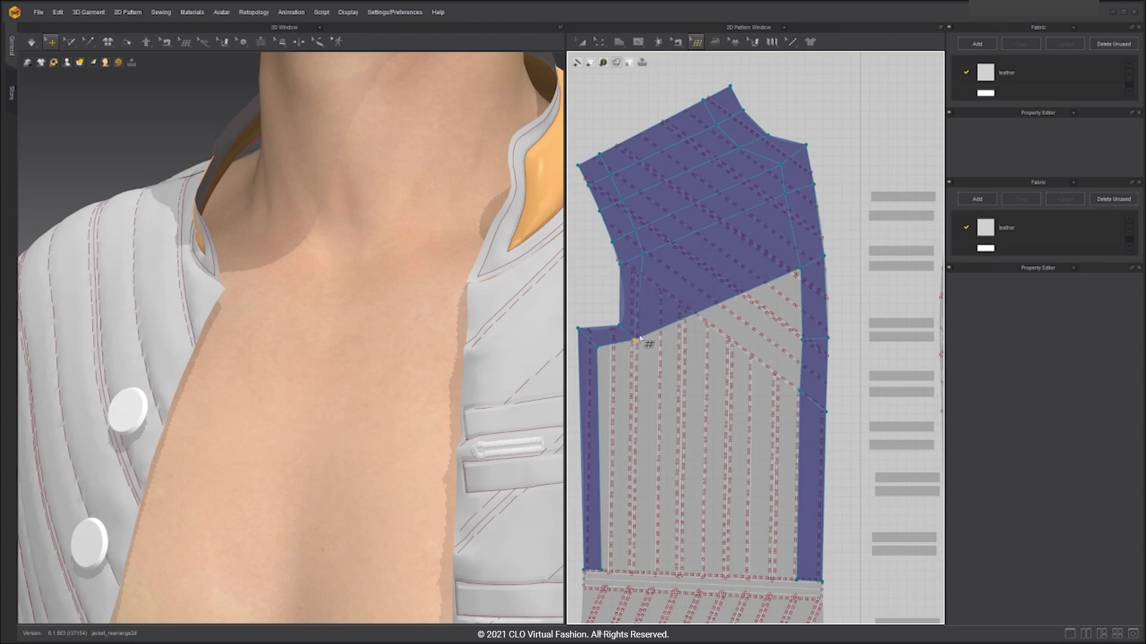
pyautogui.click(636, 339)
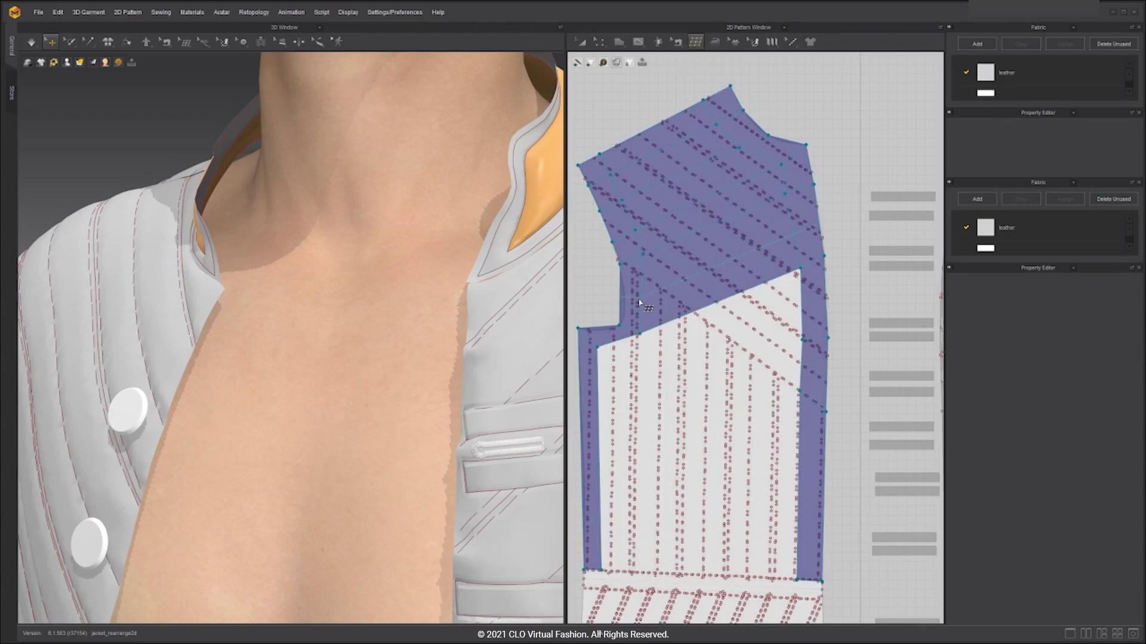
# - Create vertical quad patches from the underarm down to the waist seam, following the vertical stitching lines
pyautogui.click(617, 342)
pyautogui.click(613, 573)
pyautogui.click(601, 571)
pyautogui.click(640, 334)
pyautogui.click(634, 573)
pyautogui.click(613, 572)
pyautogui.click(796, 579)
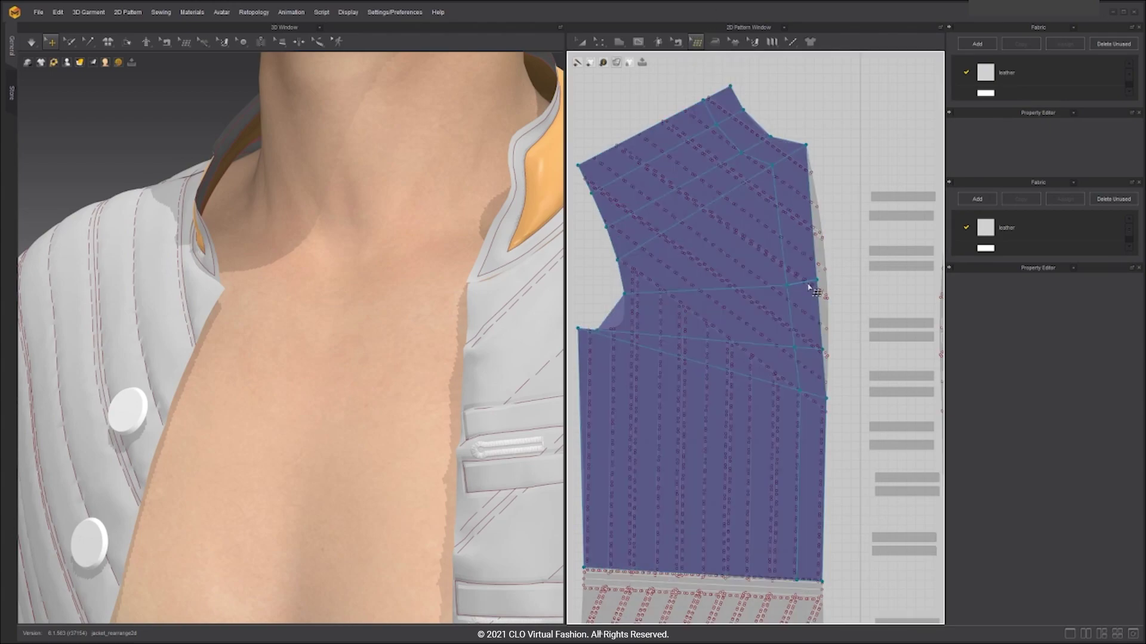
# - Move the topology's outer vertices onto the curved front edge and armhole outline of the panel
pyautogui.moveTo(808, 282); pyautogui.dragTo(806, 186)
pyautogui.moveTo(812, 348); pyautogui.dragTo(816, 254)
pyautogui.moveTo(597, 330); pyautogui.dragTo(622, 322)
pyautogui.moveTo(625, 293); pyautogui.dragTo(613, 242)
pyautogui.moveTo(606, 226); pyautogui.dragTo(602, 214)
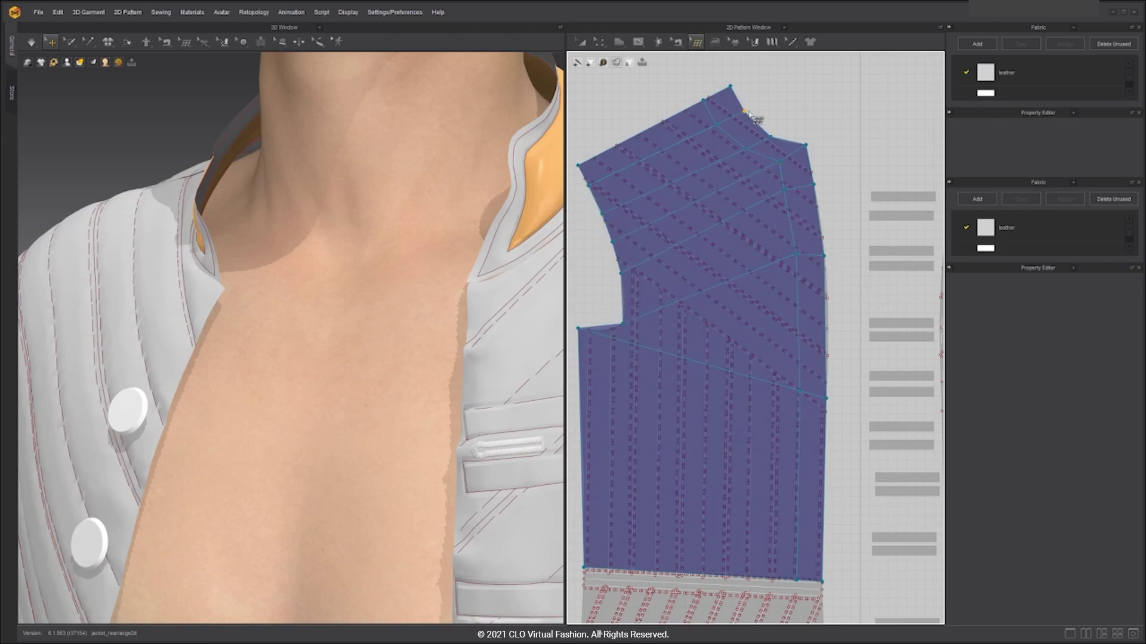
# - Refine the neckline and armhole vertices and reposition the inner chest vertices, lowering the front one to underarm level
pyautogui.click(770, 137)
pyautogui.moveTo(770, 137); pyautogui.dragTo(768, 135)
pyautogui.moveTo(621, 273); pyautogui.dragTo(619, 264)
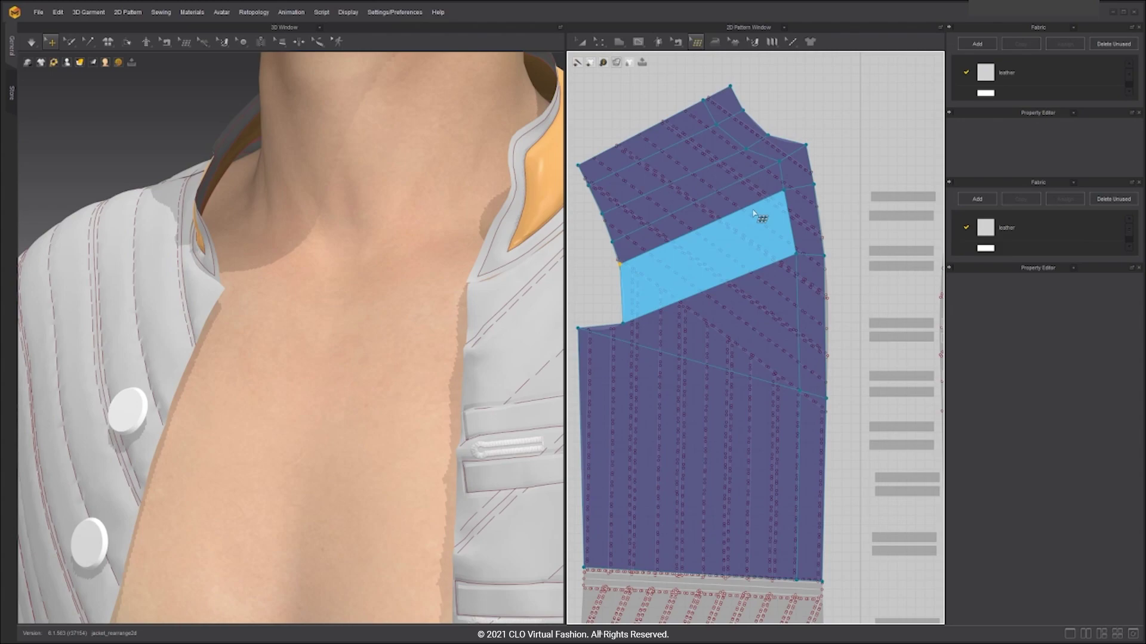
pyautogui.moveTo(783, 190); pyautogui.dragTo(785, 193)
pyautogui.moveTo(779, 161); pyautogui.dragTo(782, 164)
pyautogui.moveTo(746, 149); pyautogui.dragTo(739, 147)
pyautogui.moveTo(795, 253); pyautogui.dragTo(794, 324)
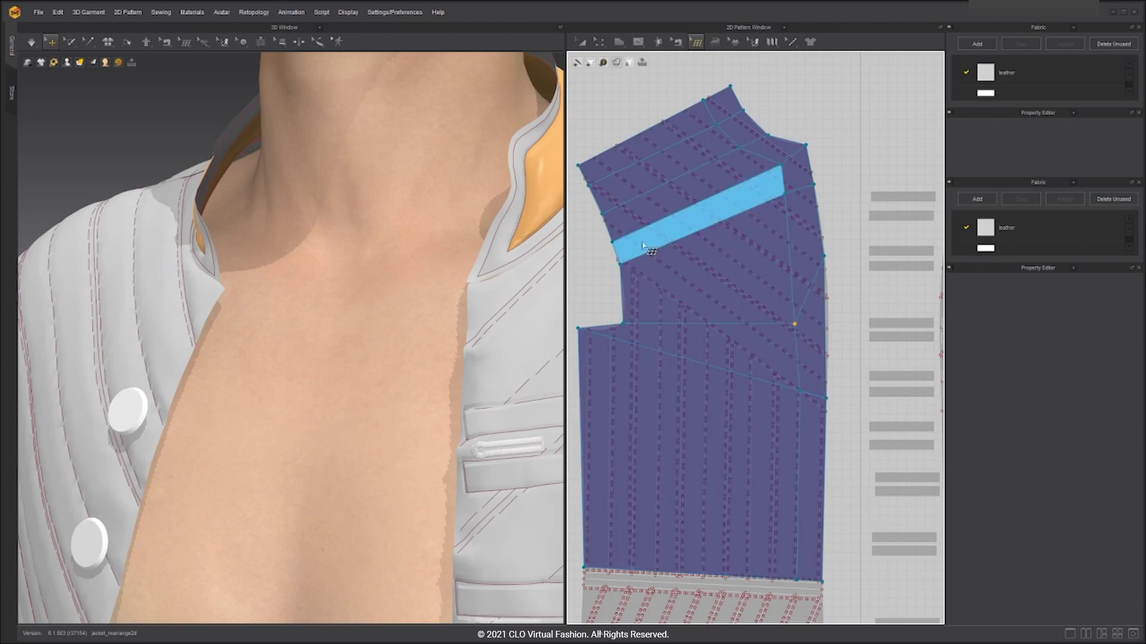
# - Add an inner edge line along the armhole and side seam and align its vertices with the stitching
pyautogui.click(600, 155)
pyautogui.click(699, 42)
pyautogui.moveTo(618, 339); pyautogui.dragTo(607, 349)
pyautogui.moveTo(621, 570); pyautogui.dragTo(584, 571)
pyautogui.moveTo(604, 347)
pyautogui.mouseDown()
pyautogui.moveTo(591, 342)
pyautogui.moveTo(611, 328)
pyautogui.mouseUp()
pyautogui.moveTo(652, 324); pyautogui.dragTo(643, 332)
pyautogui.click(642, 332)
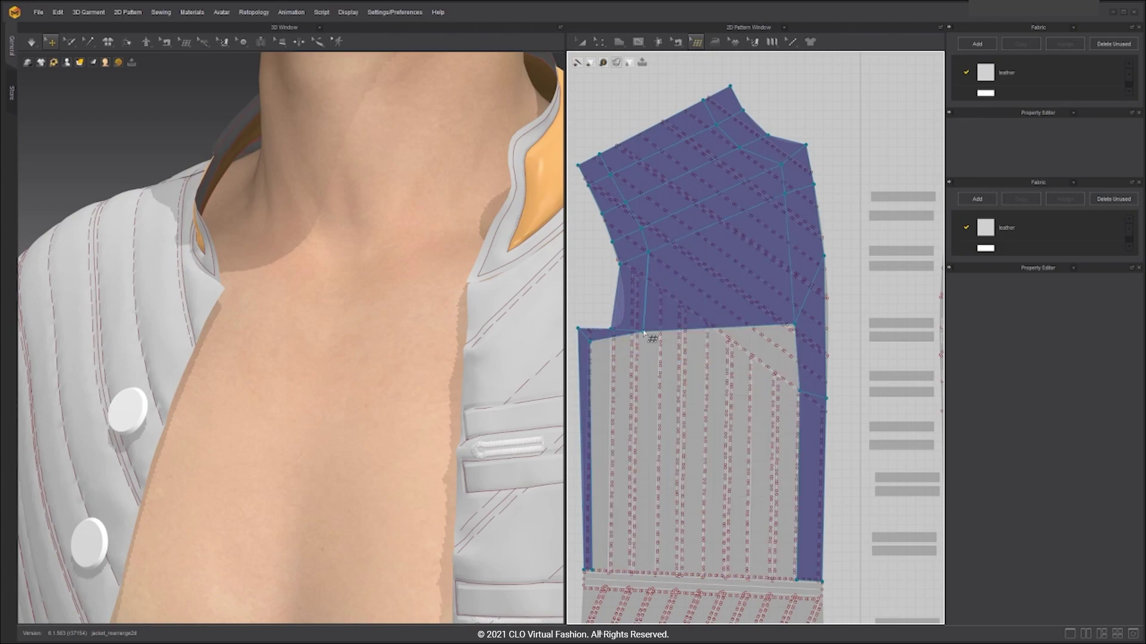
pyautogui.moveTo(640, 229); pyautogui.dragTo(635, 230)
pyautogui.moveTo(612, 209); pyautogui.dragTo(609, 206)
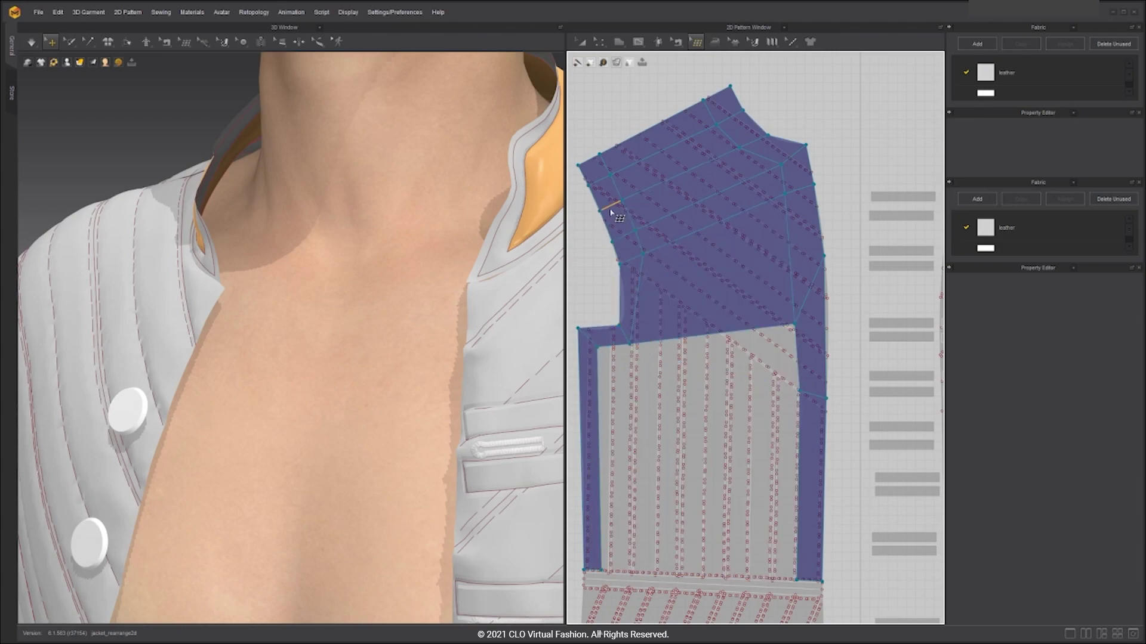
# - Align the front-edge strip's vertices with the diagonal stitching, add a crosswise edge to the strip and adjust the underarm vertex
pyautogui.moveTo(794, 324); pyautogui.dragTo(801, 269)
pyautogui.moveTo(827, 398); pyautogui.dragTo(826, 411)
pyautogui.click(702, 43)
pyautogui.click(719, 75)
pyautogui.click(800, 339)
pyautogui.click(825, 339)
pyautogui.click(701, 43)
pyautogui.click(717, 66)
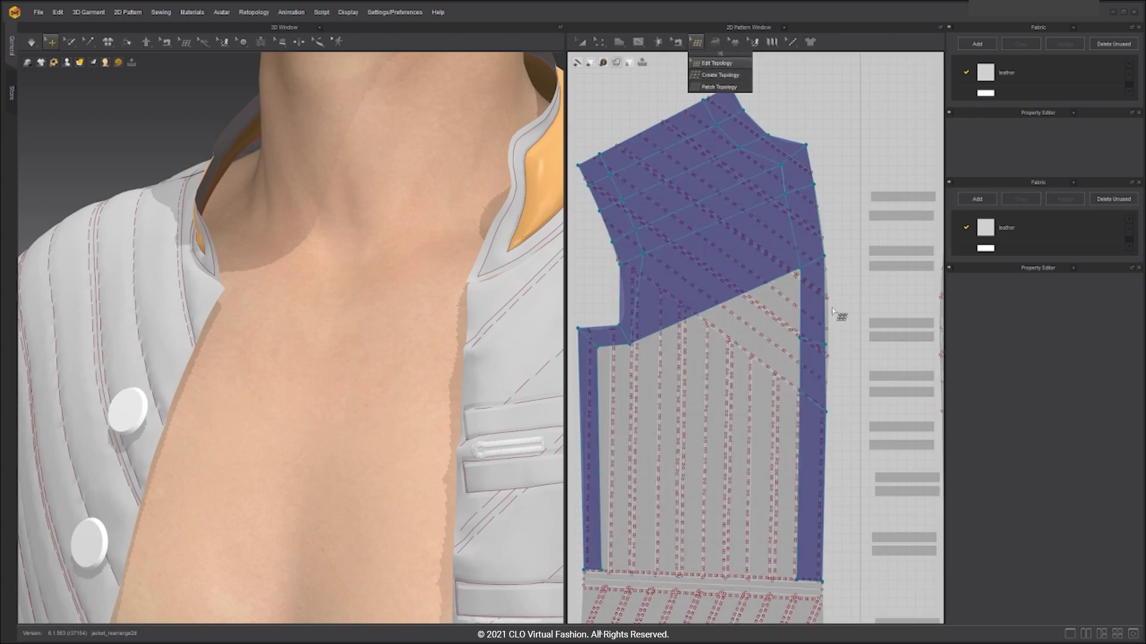
pyautogui.moveTo(825, 338); pyautogui.dragTo(828, 338)
pyautogui.moveTo(630, 344); pyautogui.dragTo(639, 333)
# - Create a vertical topology strip beside the side-seam border, running from the underarm down to the waist seam
pyautogui.click(702, 43)
pyautogui.click(707, 78)
pyautogui.click(819, 223)
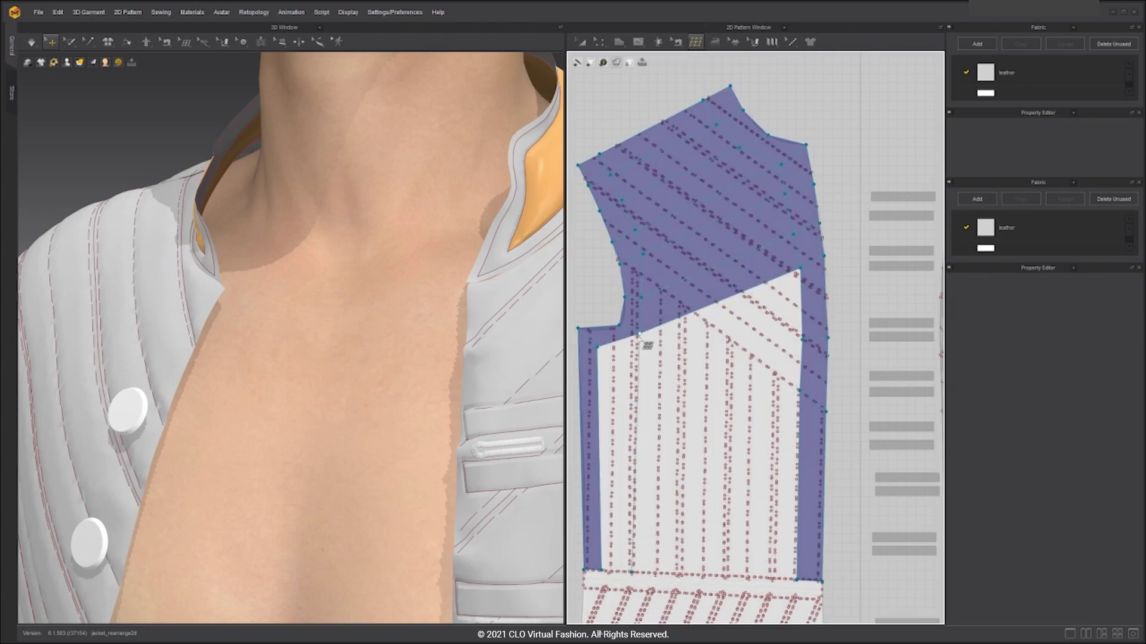
pyautogui.click(616, 338)
pyautogui.click(623, 570)
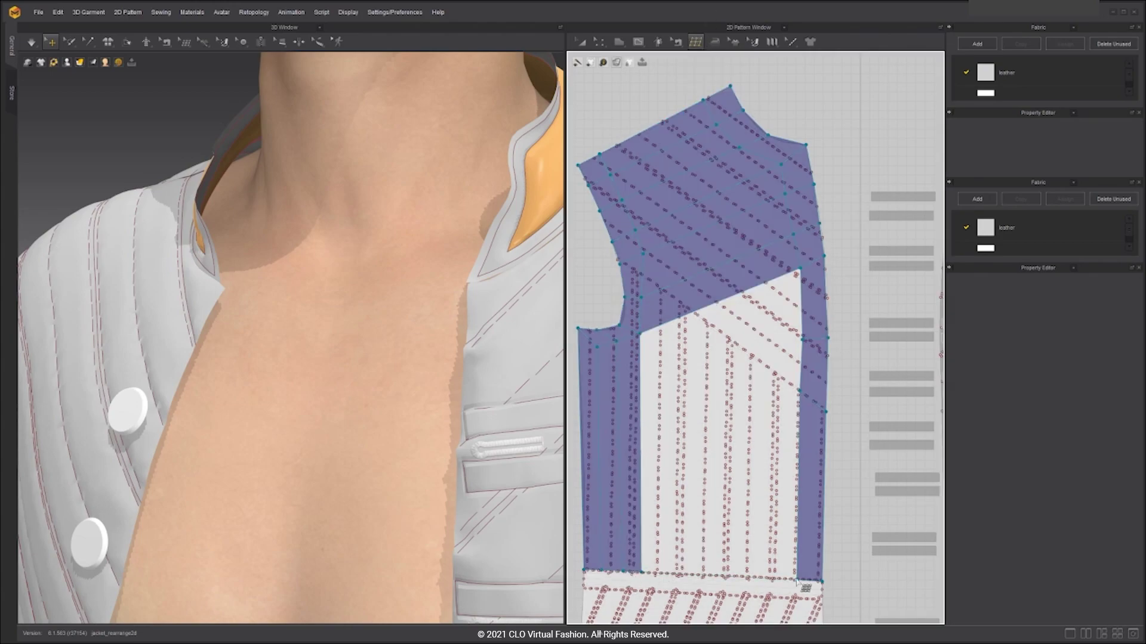
# - Fill the panel's remaining central opening with quads by adding crosswise edges between the side strip and the front-edge strip
pyautogui.click(800, 388)
pyautogui.click(639, 392)
pyautogui.click(800, 336)
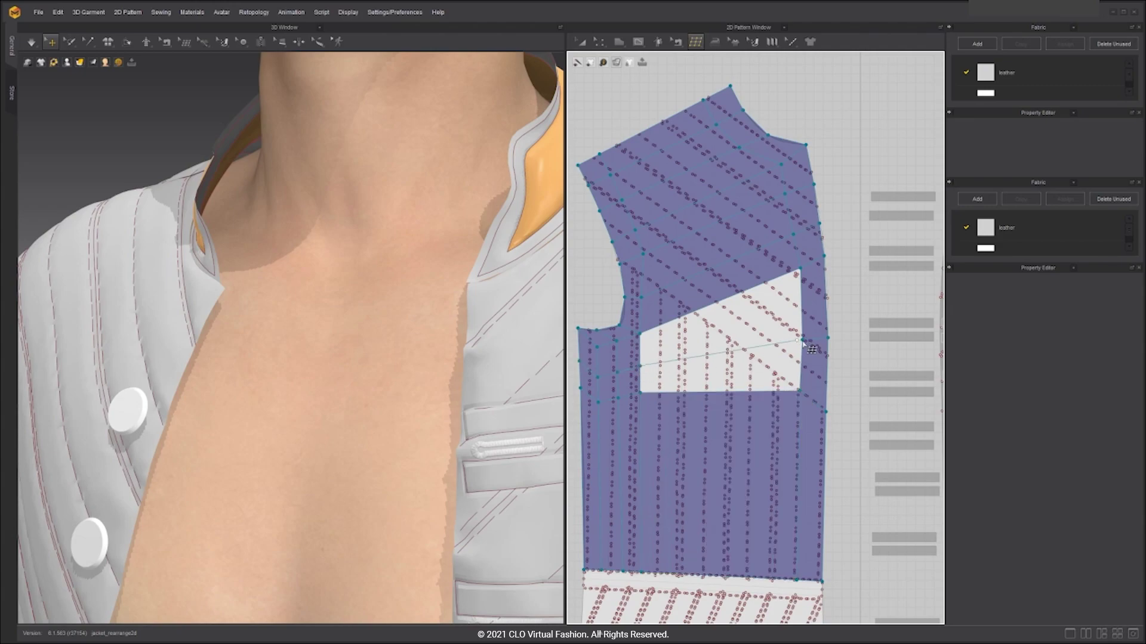
pyautogui.click(639, 371)
# - Even out the crosswise edges by moving the vertices along the front edge, the armhole and the inner chest lines
pyautogui.moveTo(817, 348); pyautogui.dragTo(816, 370)
pyautogui.moveTo(799, 391); pyautogui.dragTo(798, 408)
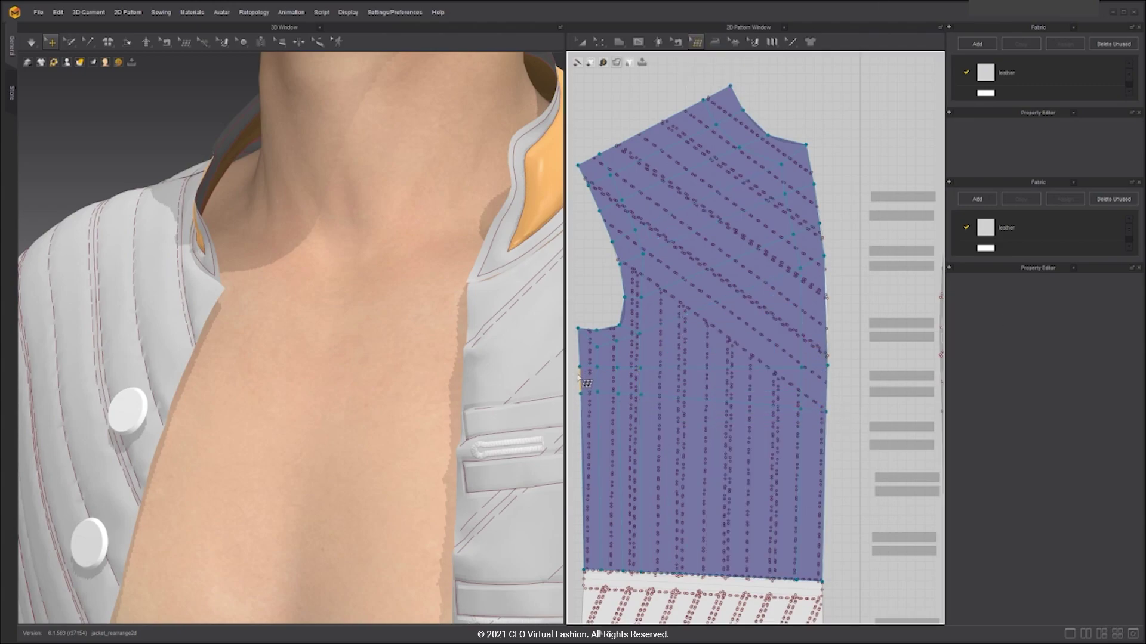
pyautogui.moveTo(816, 262); pyautogui.dragTo(824, 323)
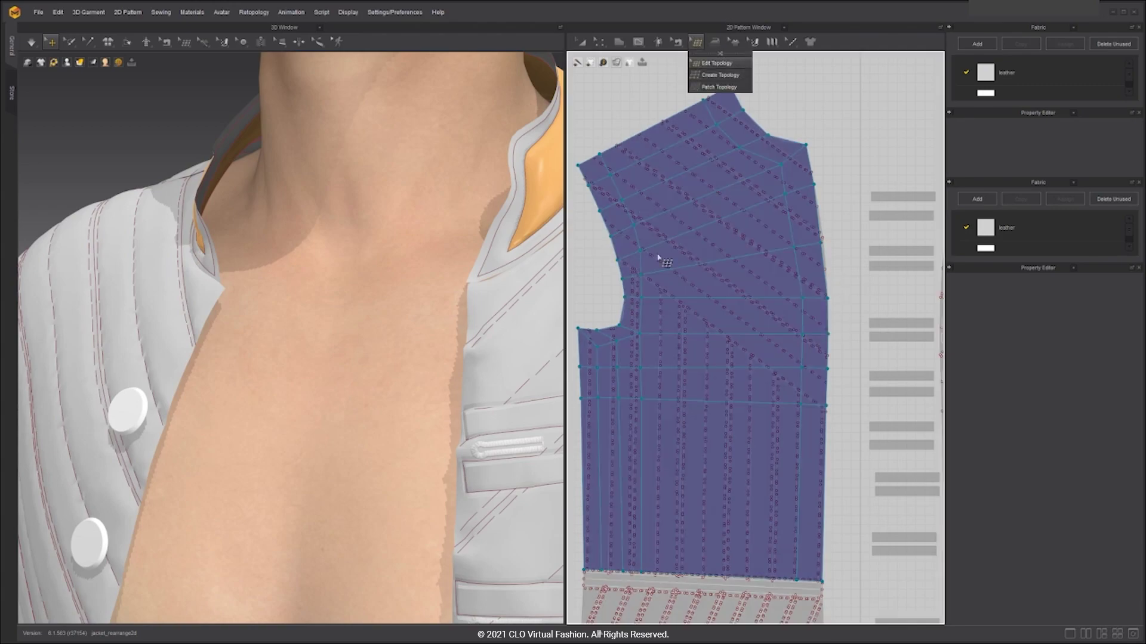
pyautogui.moveTo(625, 297); pyautogui.dragTo(624, 304)
pyautogui.moveTo(642, 297); pyautogui.dragTo(645, 275)
pyautogui.moveTo(821, 243)
pyautogui.mouseDown()
pyautogui.moveTo(826, 268)
pyautogui.moveTo(798, 271)
pyautogui.mouseUp()
pyautogui.moveTo(813, 184); pyautogui.dragTo(820, 222)
pyautogui.moveTo(785, 193)
pyautogui.mouseDown()
pyautogui.moveTo(794, 230)
pyautogui.moveTo(820, 227)
pyautogui.mouseUp()
pyautogui.moveTo(640, 251); pyautogui.dragTo(636, 227)
# - Create a topology edge at the upper front corner between the neckline and the front edge, and return to topology editing
pyautogui.click(696, 42)
pyautogui.click(722, 75)
pyautogui.click(783, 141)
pyautogui.click(815, 193)
pyautogui.click(696, 42)
pyautogui.click(719, 59)
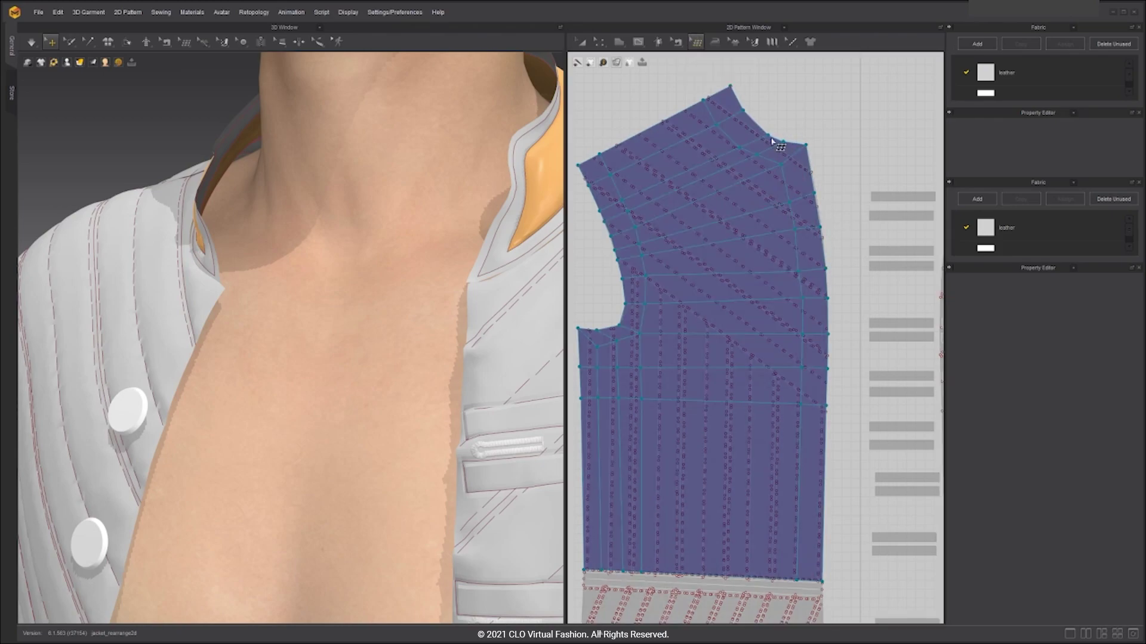
# - Reposition the neckline, shoulder and armhole vertices for even spacing and lower the vertex at the upper front corner
pyautogui.moveTo(768, 136); pyautogui.dragTo(757, 127)
pyautogui.moveTo(743, 110); pyautogui.dragTo(741, 108)
pyautogui.moveTo(717, 124); pyautogui.dragTo(714, 122)
pyautogui.moveTo(740, 147); pyautogui.dragTo(728, 139)
pyautogui.moveTo(623, 199); pyautogui.dragTo(618, 193)
pyautogui.moveTo(600, 211); pyautogui.dragTo(596, 205)
pyautogui.moveTo(806, 144); pyautogui.dragTo(808, 162)
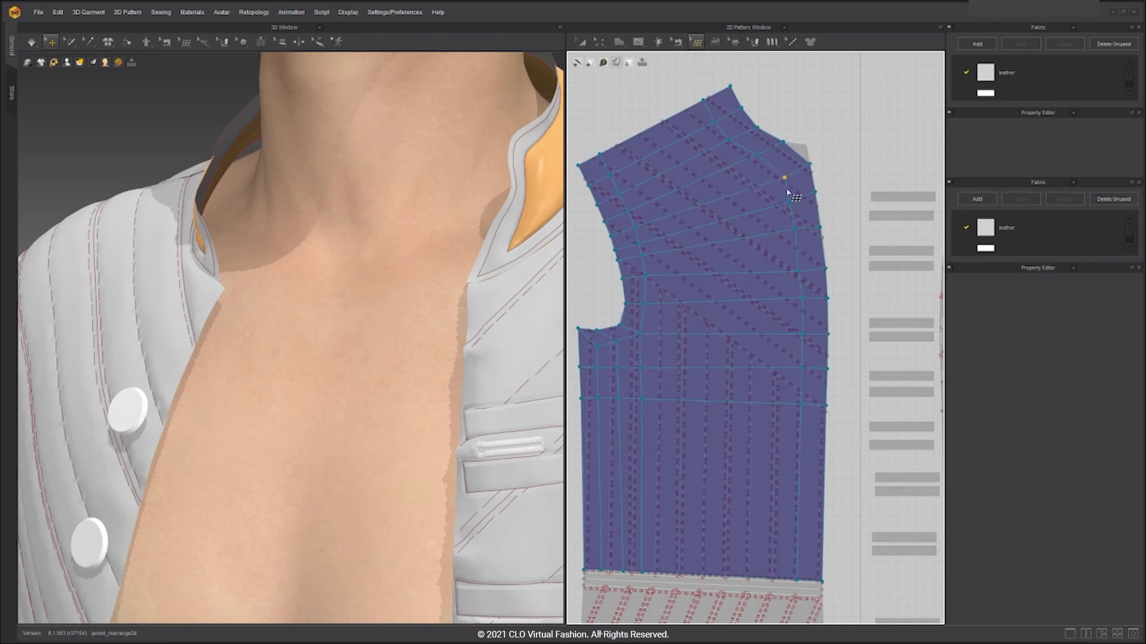
# - Adjust the vertices below the armhole and along the waist seam so the side strips' vertical edges are aligned
pyautogui.moveTo(607, 346); pyautogui.dragTo(612, 345)
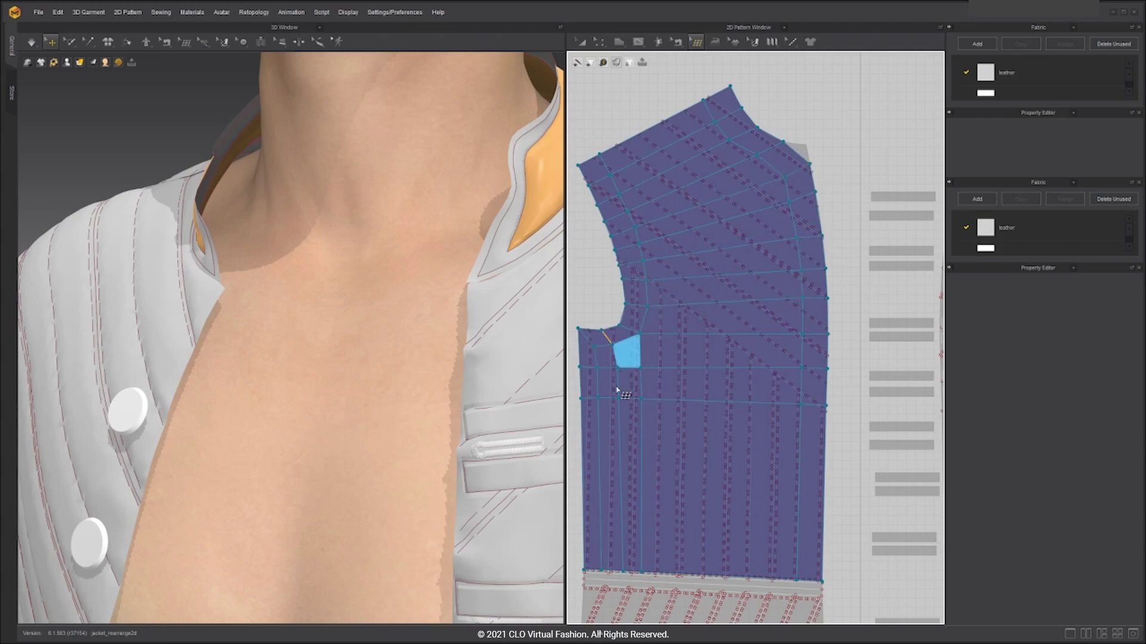
pyautogui.moveTo(623, 571); pyautogui.dragTo(618, 572)
pyautogui.moveTo(642, 572); pyautogui.dragTo(599, 570)
pyautogui.moveTo(596, 346); pyautogui.dragTo(594, 346)
pyautogui.moveTo(596, 330); pyautogui.dragTo(607, 329)
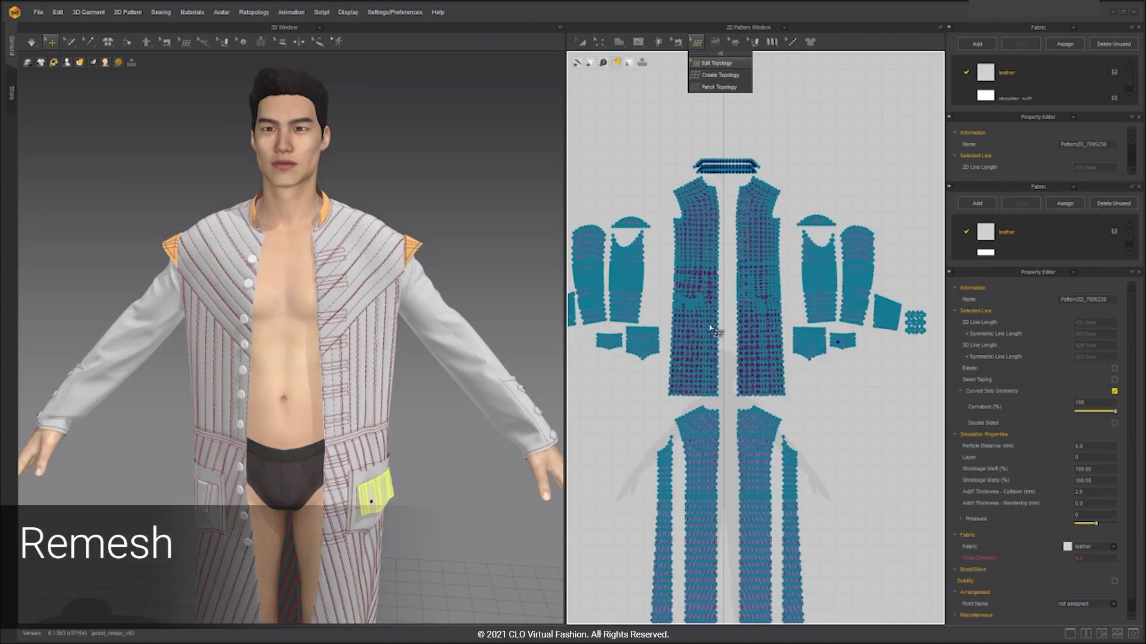
# - Remesh the jacket's front panel topology as a duplicate and inspect the new mesh in the 3D view
pyautogui.rightClick(701, 271)
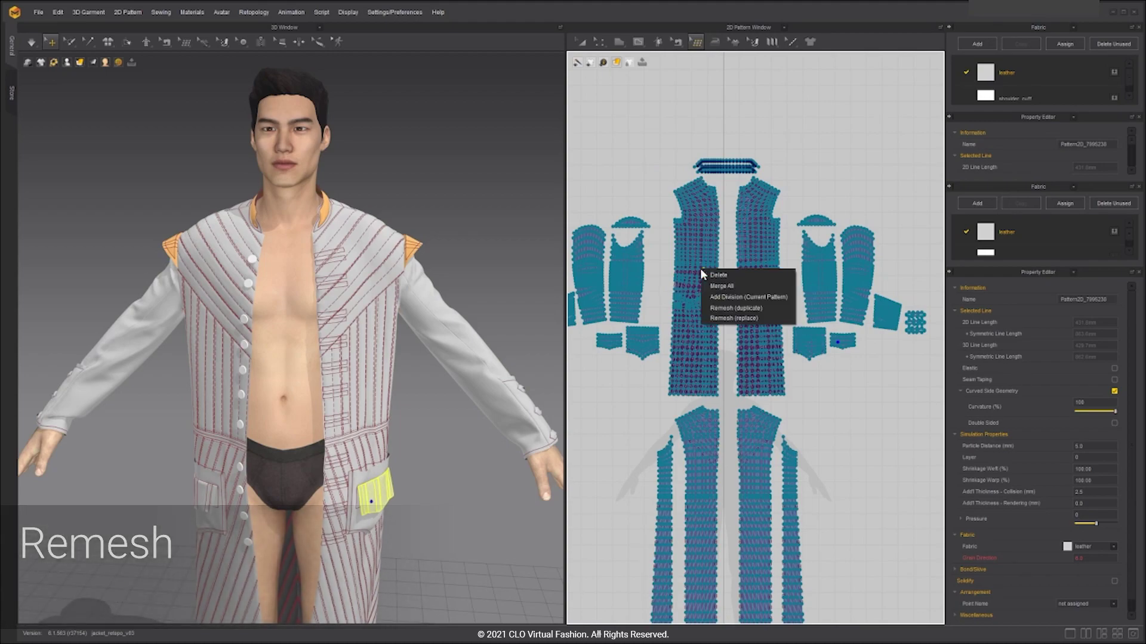
pyautogui.click(723, 309)
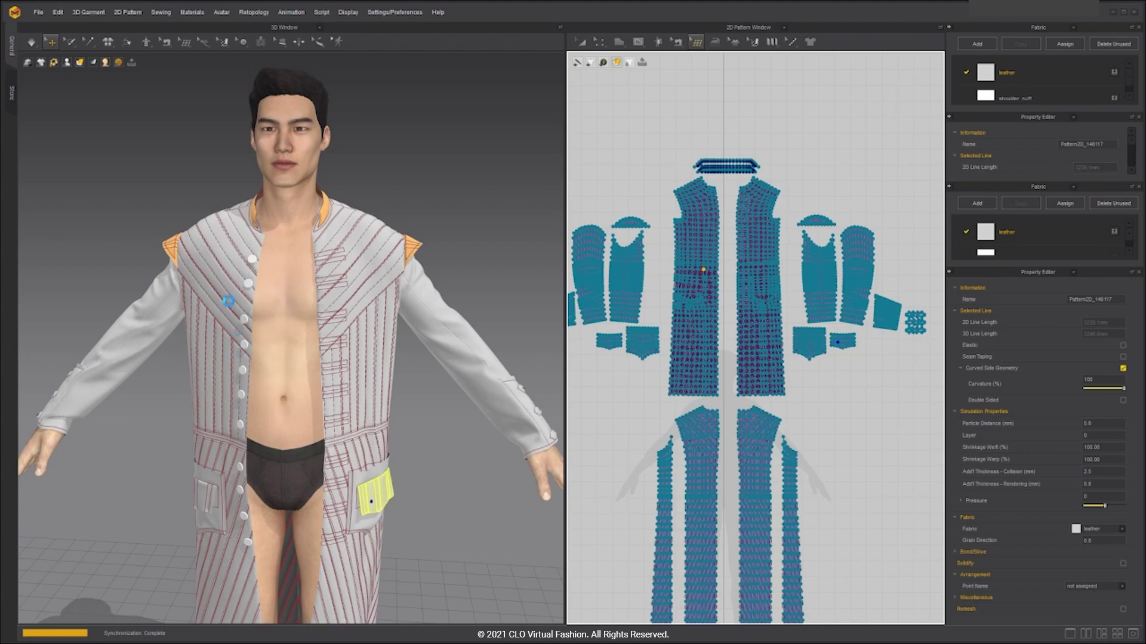
pyautogui.click(243, 390)
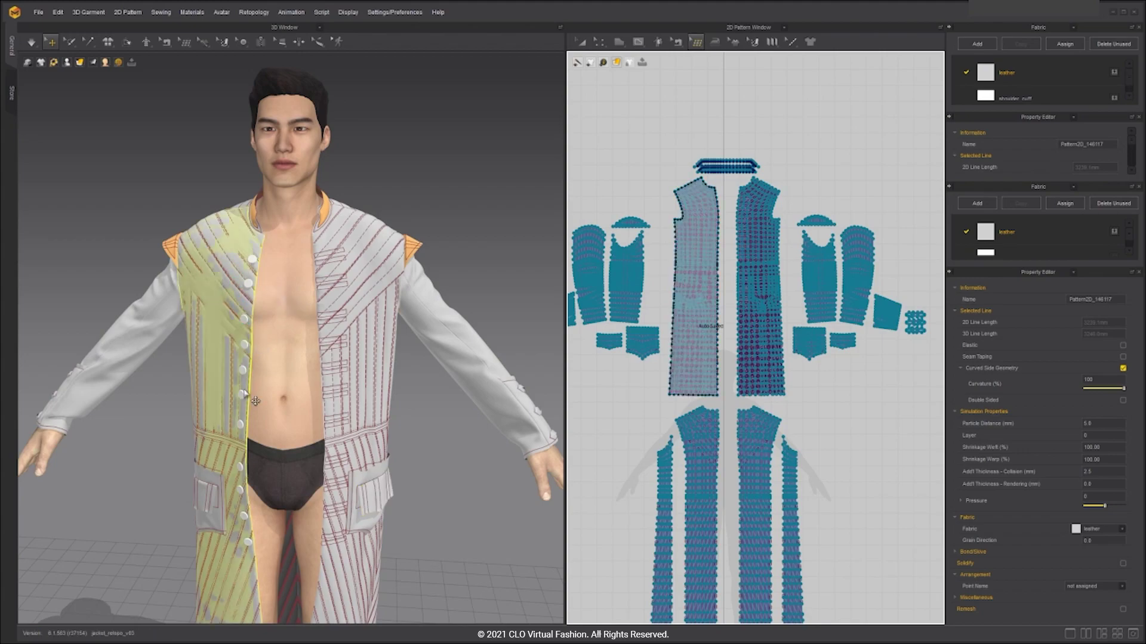
pyautogui.scroll(4, 273, 279)
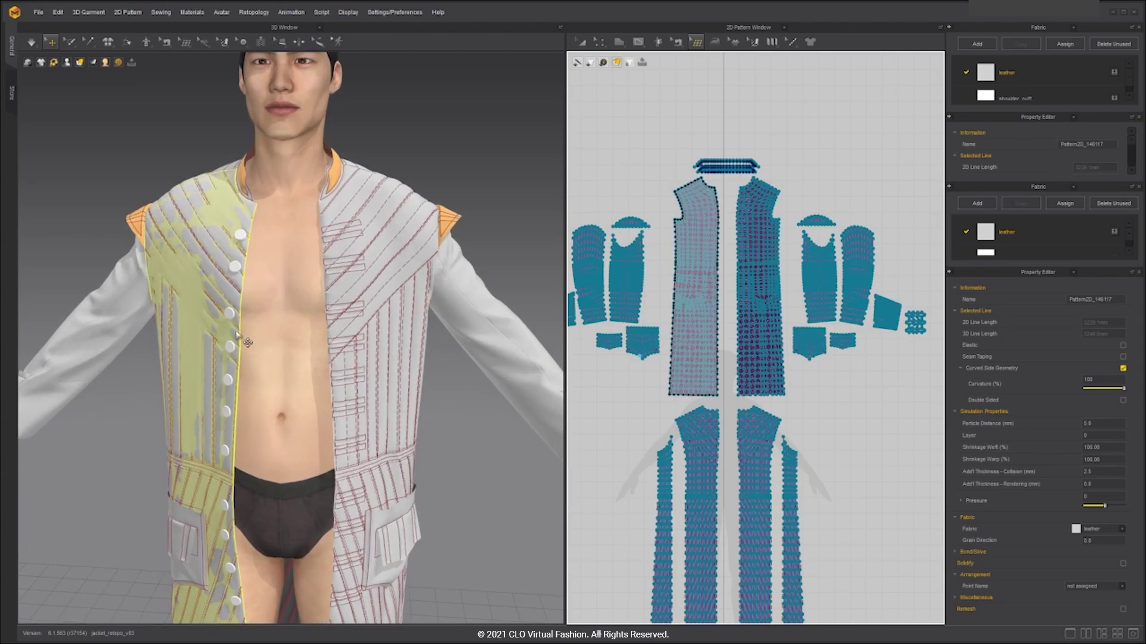
pyautogui.moveTo(149, 287); pyautogui.dragTo(209, 285, button='right')
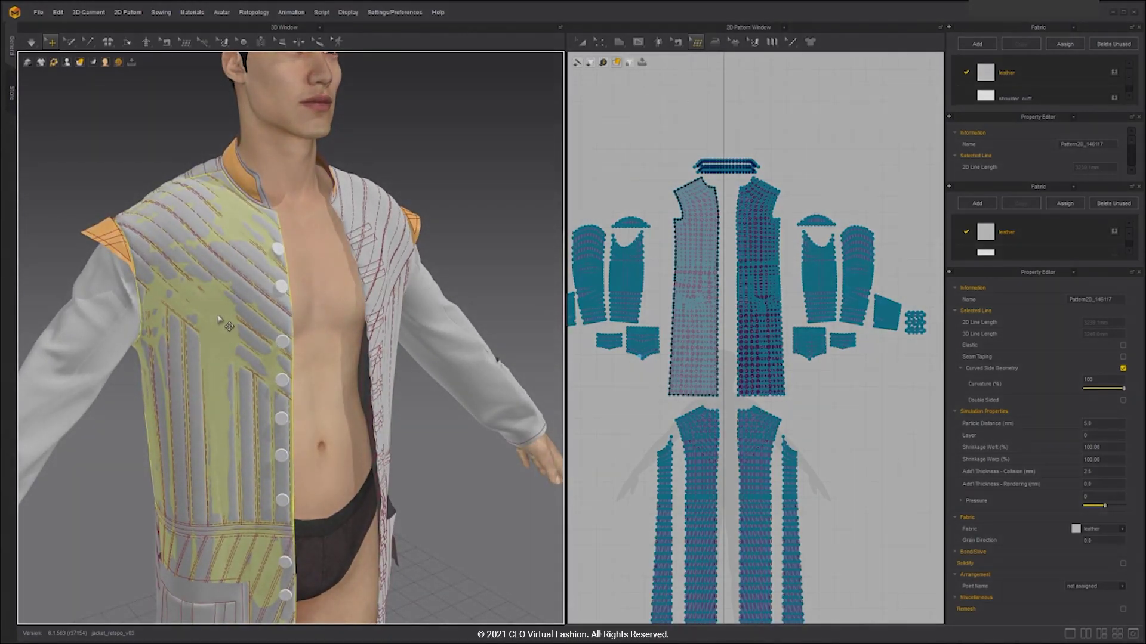
pyautogui.scroll(4, 210, 328)
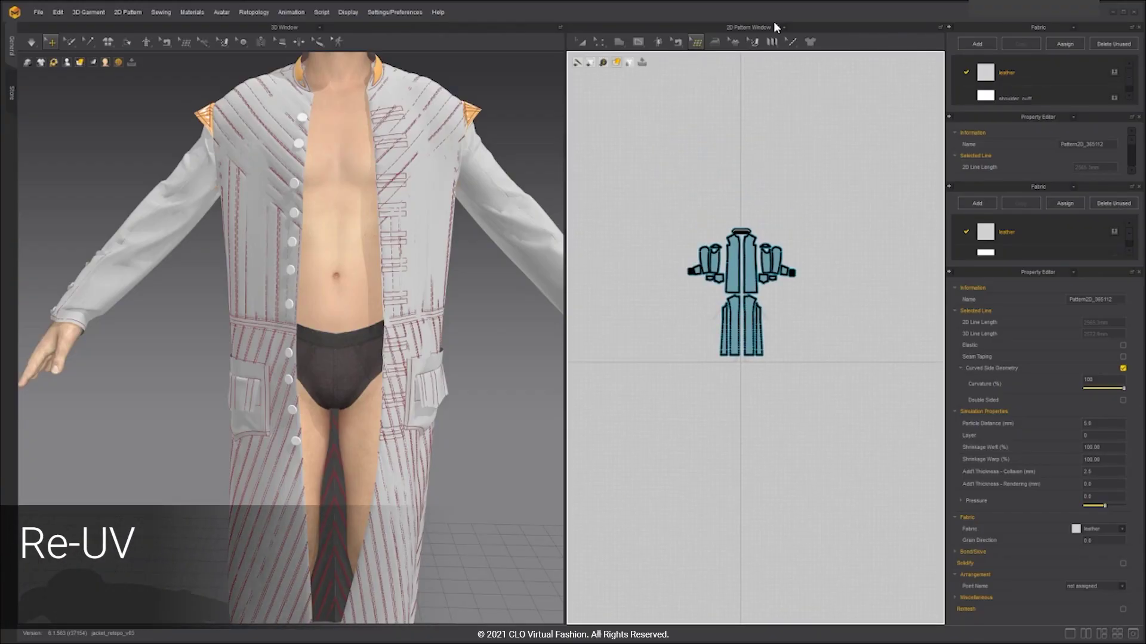
# - Switch the 2D Pattern Window to the UV Editor and bring the whole UV layout into view
pyautogui.click(783, 29)
pyautogui.click(728, 114)
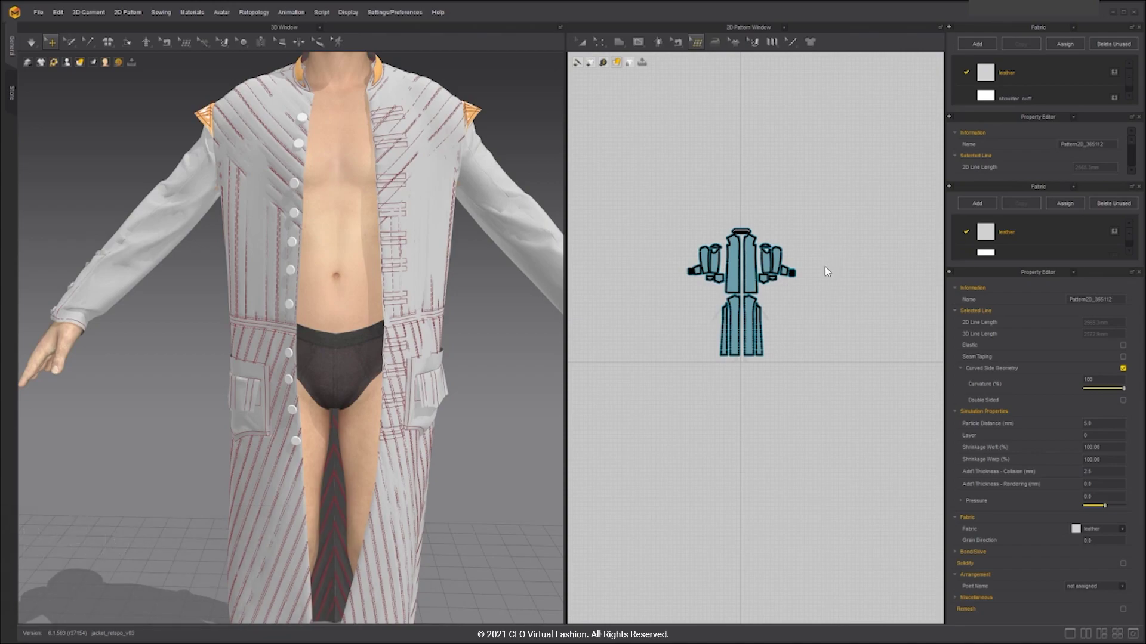
pyautogui.click(779, 27)
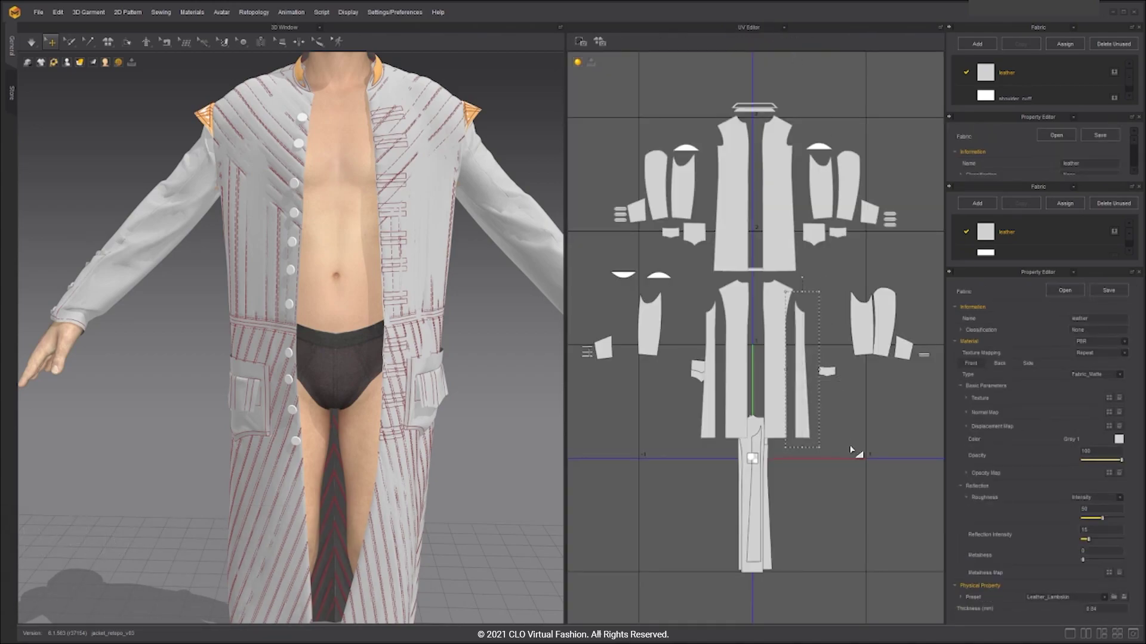
pyautogui.scroll(-3, 857, 460)
pyautogui.click(846, 421)
pyautogui.moveTo(845, 418); pyautogui.dragTo(841, 410, button='middle')
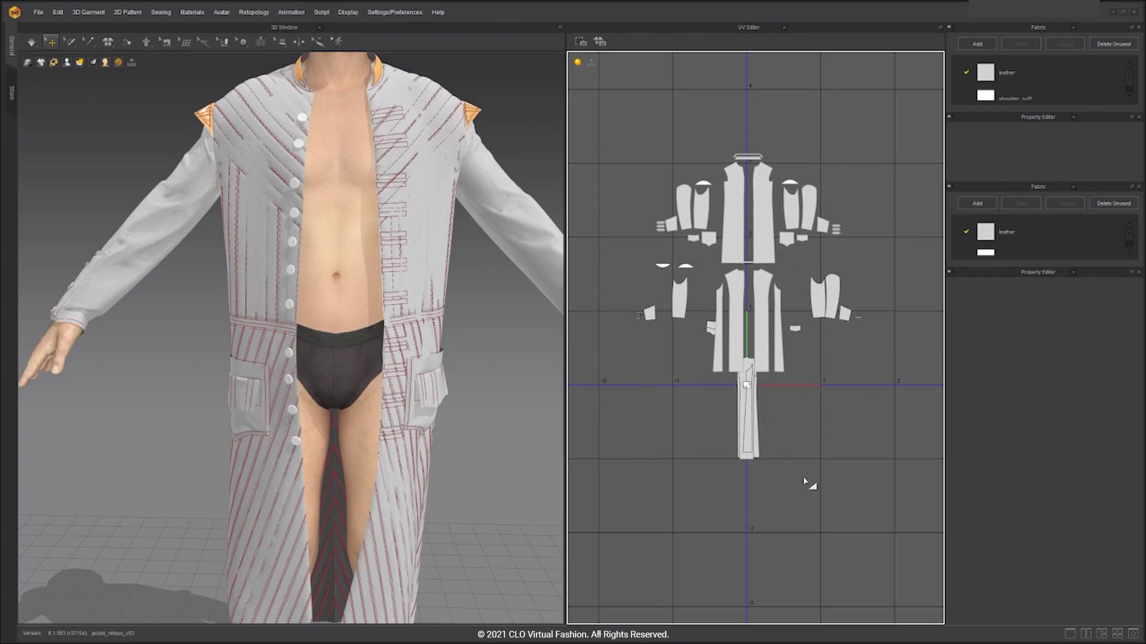
# - Reset the UVs to the 2D arrangement and select all UV islands
pyautogui.rightClick(858, 413)
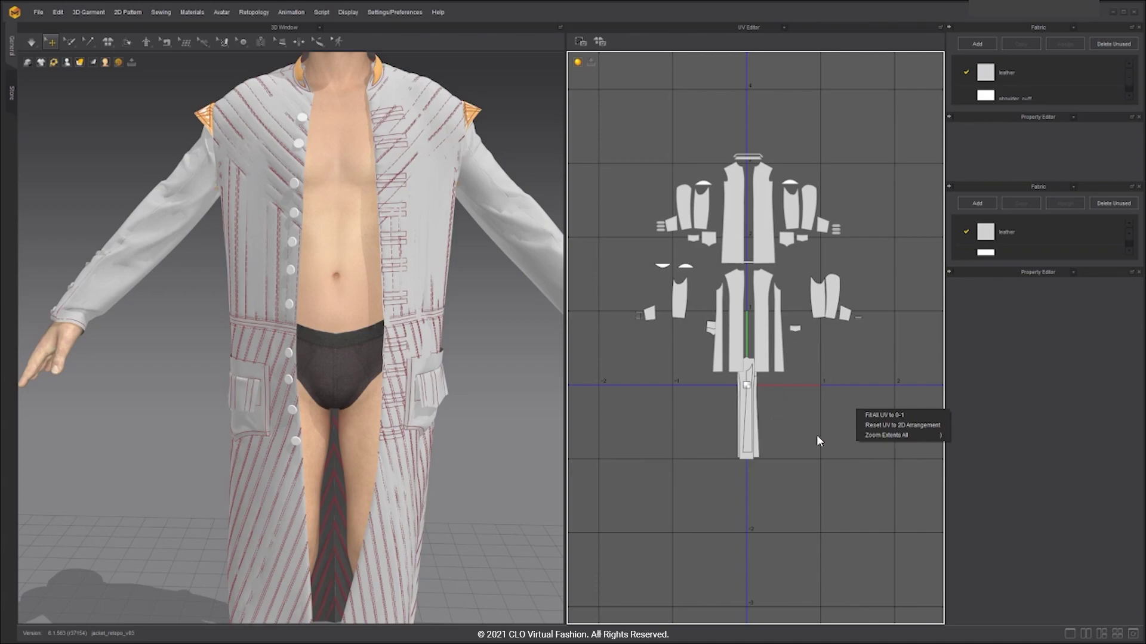
pyautogui.rightClick(831, 425)
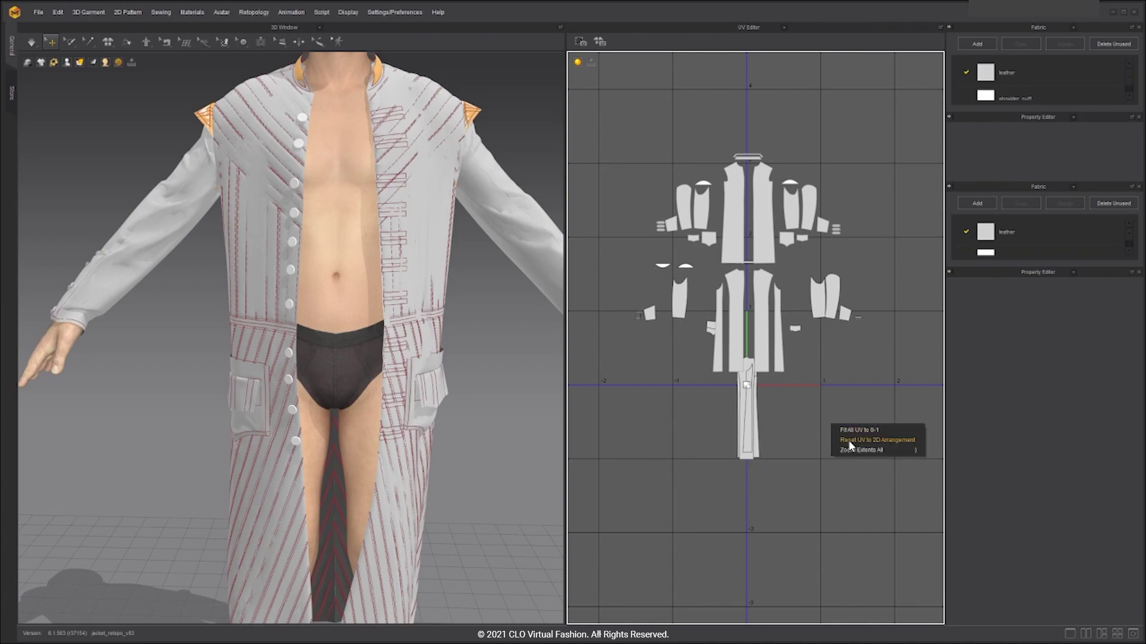
pyautogui.click(886, 441)
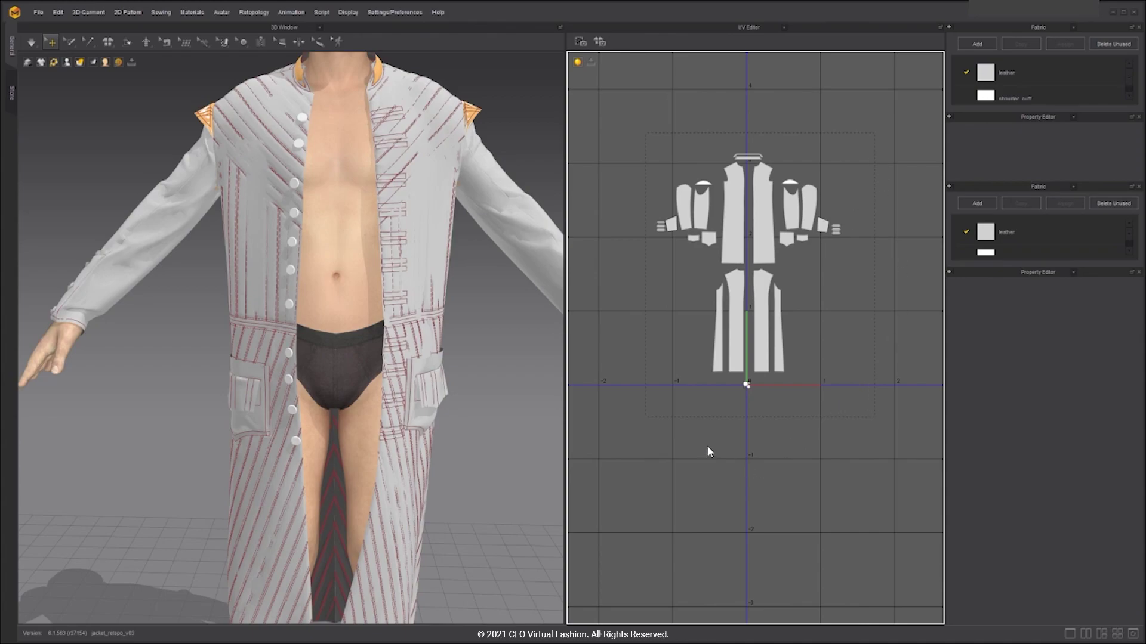
pyautogui.hotkey('ctrl', 'a')
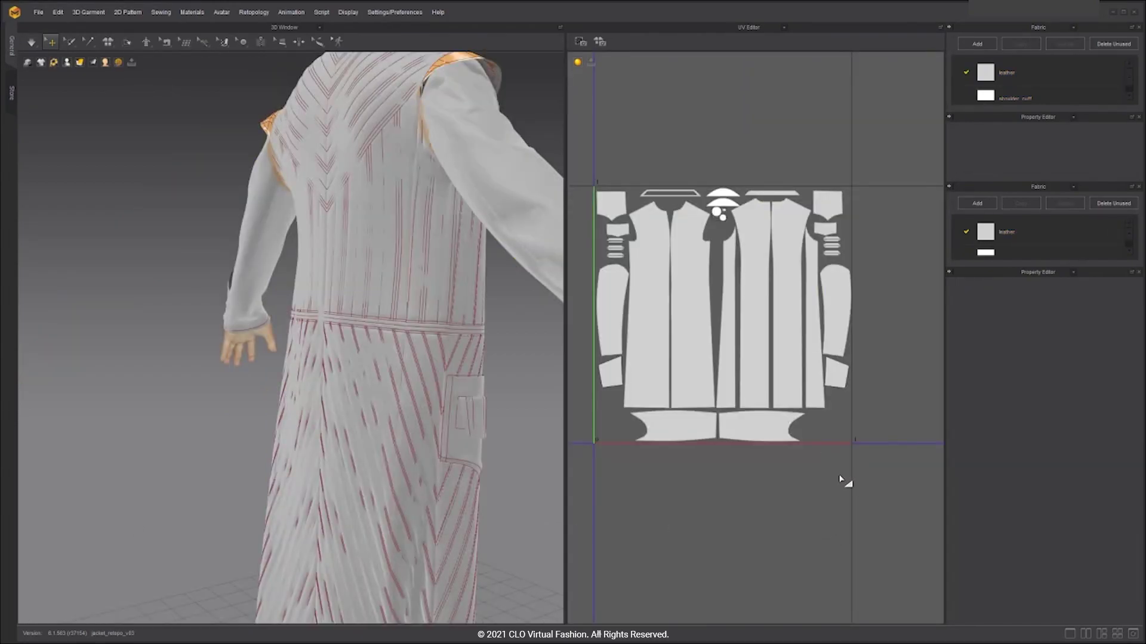
# - Review the packed UV layout and switch the UV Editor back to the 2D Pattern Window
pyautogui.scroll(-2, 826, 455)
pyautogui.scroll(2, 655, 455)
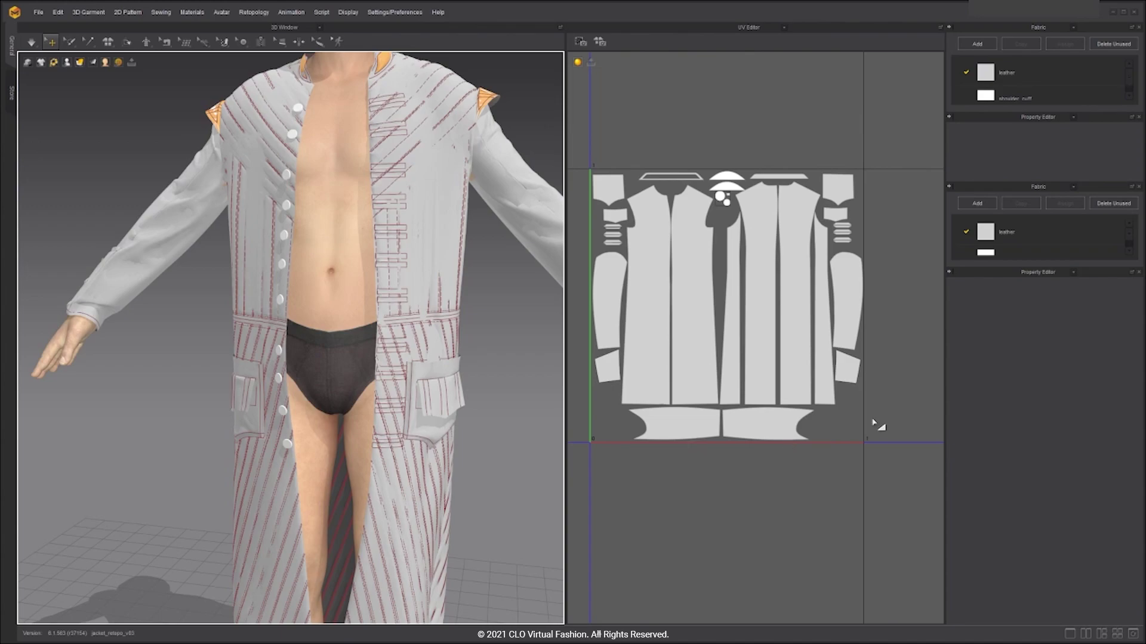
pyautogui.scroll(-2, 873, 423)
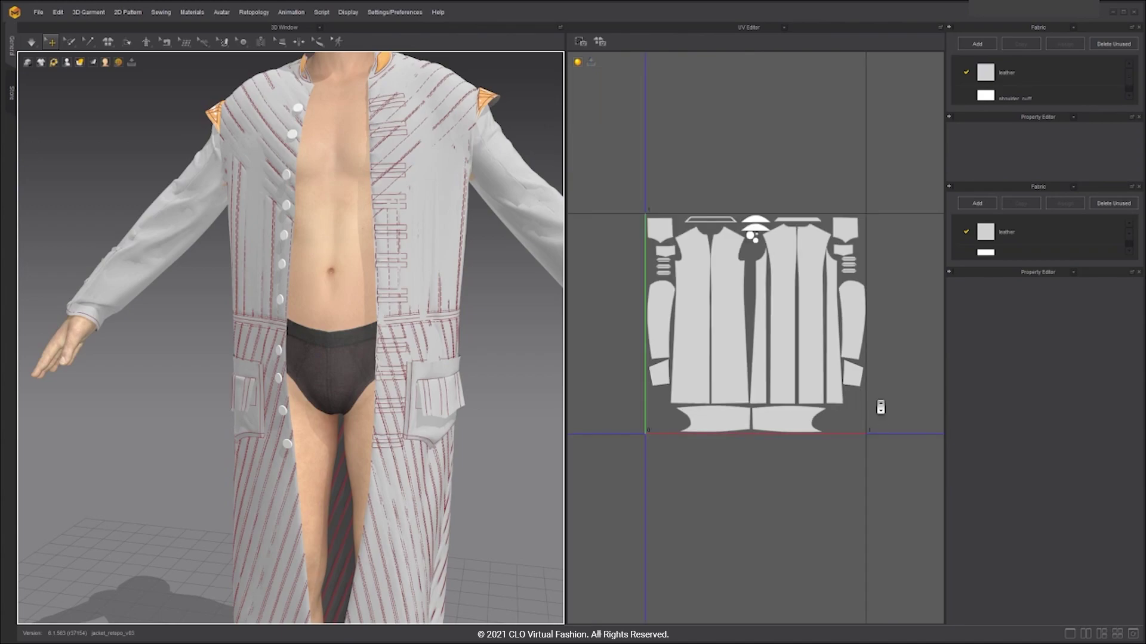
pyautogui.click(783, 27)
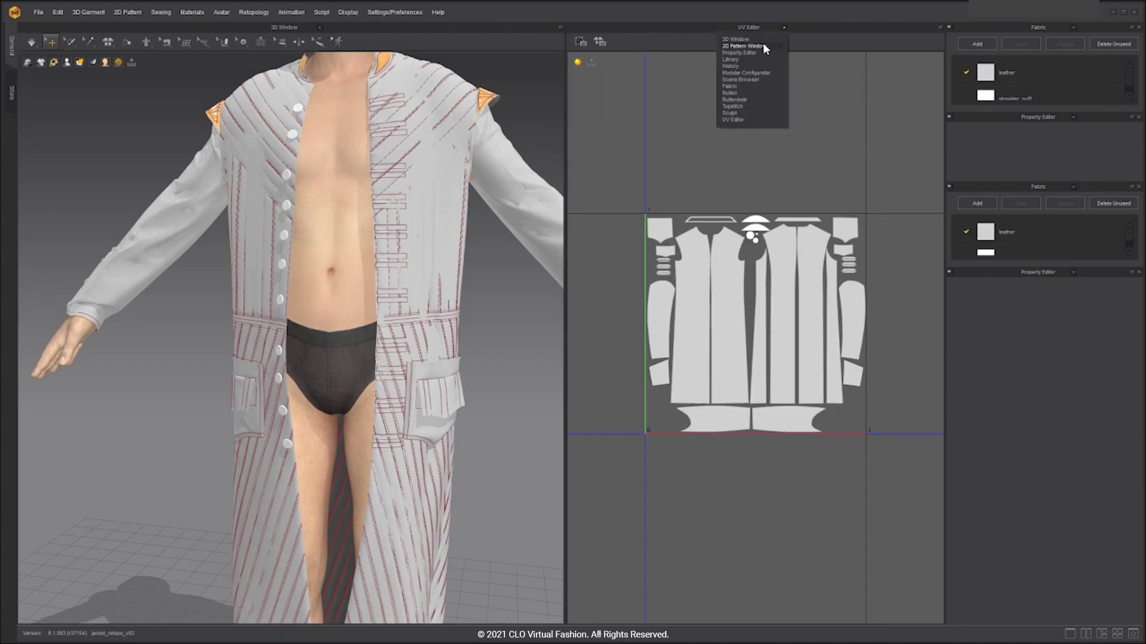
pyautogui.click(763, 45)
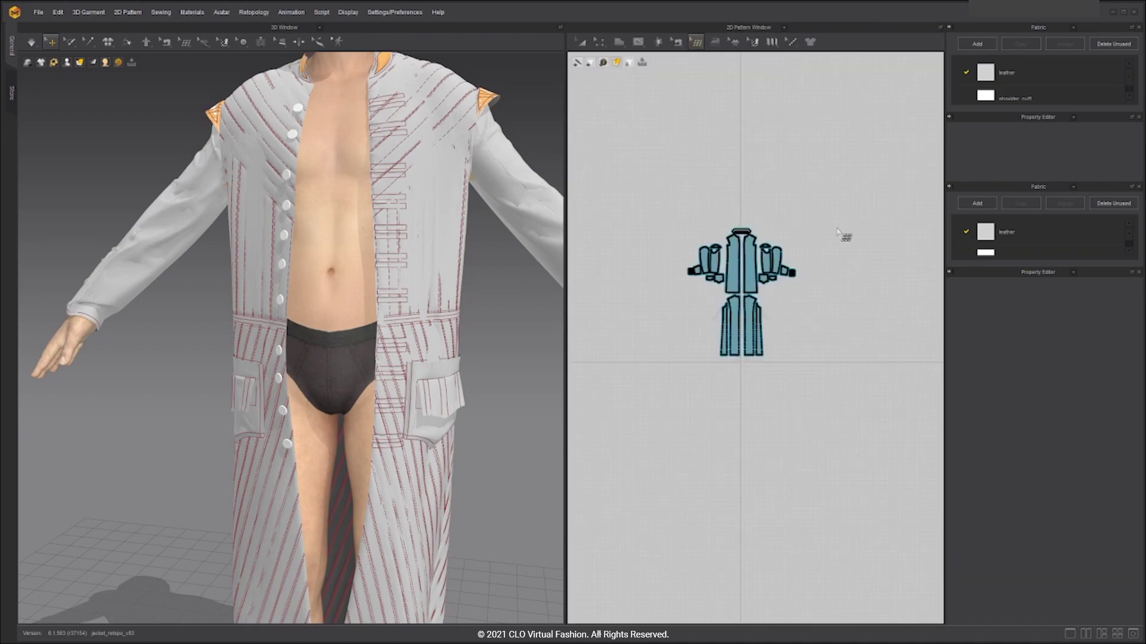
# - Select both remeshed front panels and the adjoining sleeve piece together in the 3D view
pyautogui.scroll(3, 837, 231)
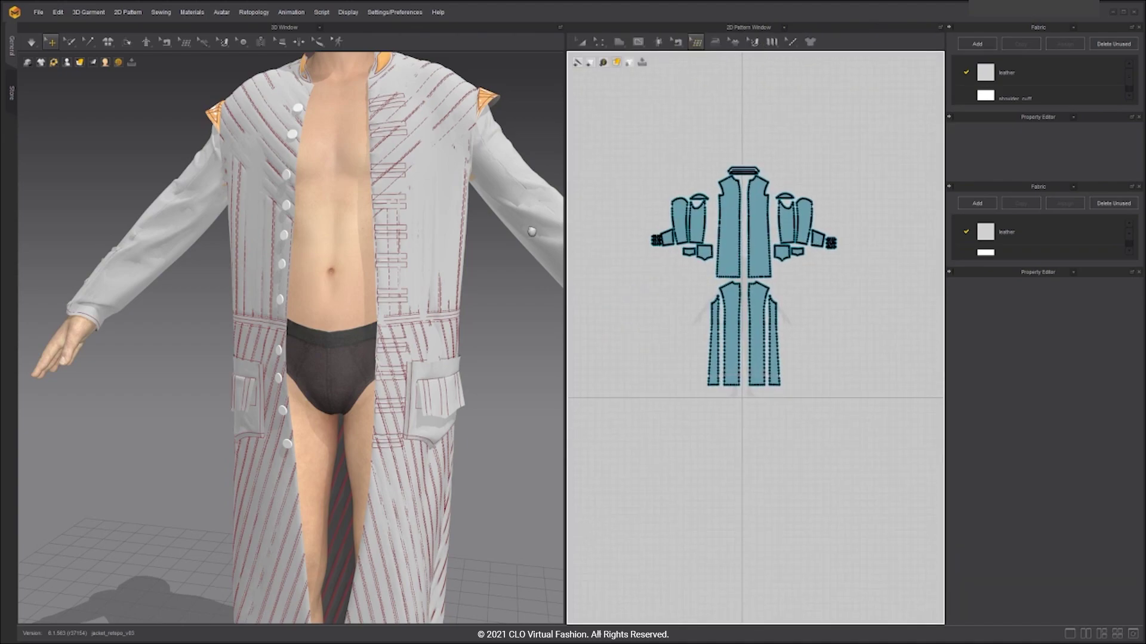
pyautogui.scroll(3, 409, 296)
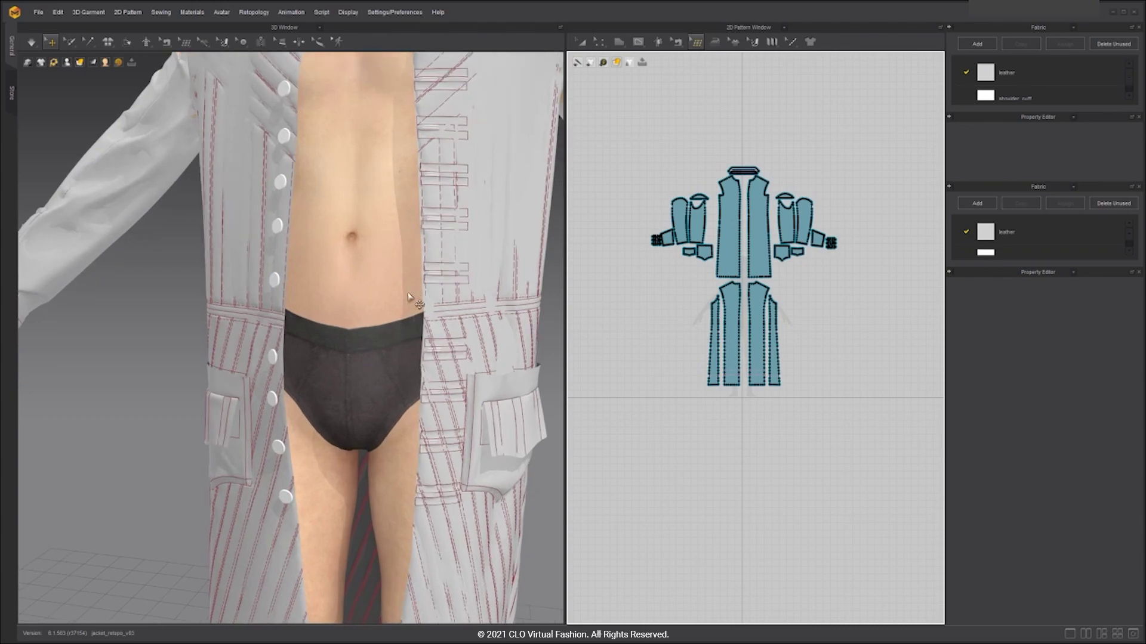
pyautogui.scroll(2, 214, 338)
pyautogui.scroll(3, 365, 391)
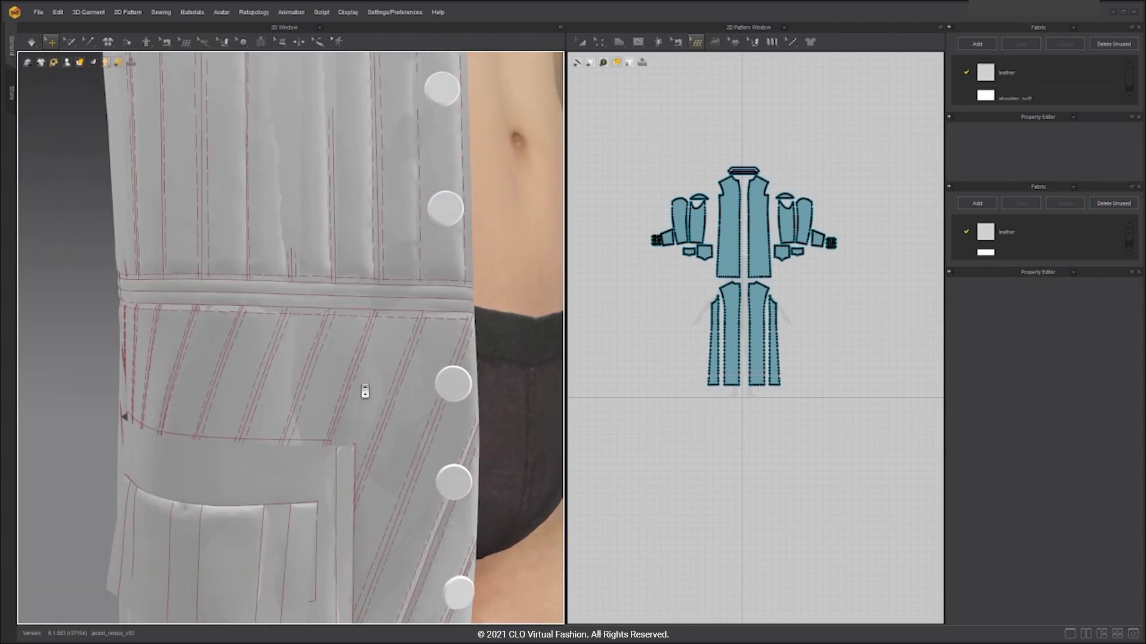
pyautogui.click(319, 359)
pyautogui.scroll(-4, 335, 335)
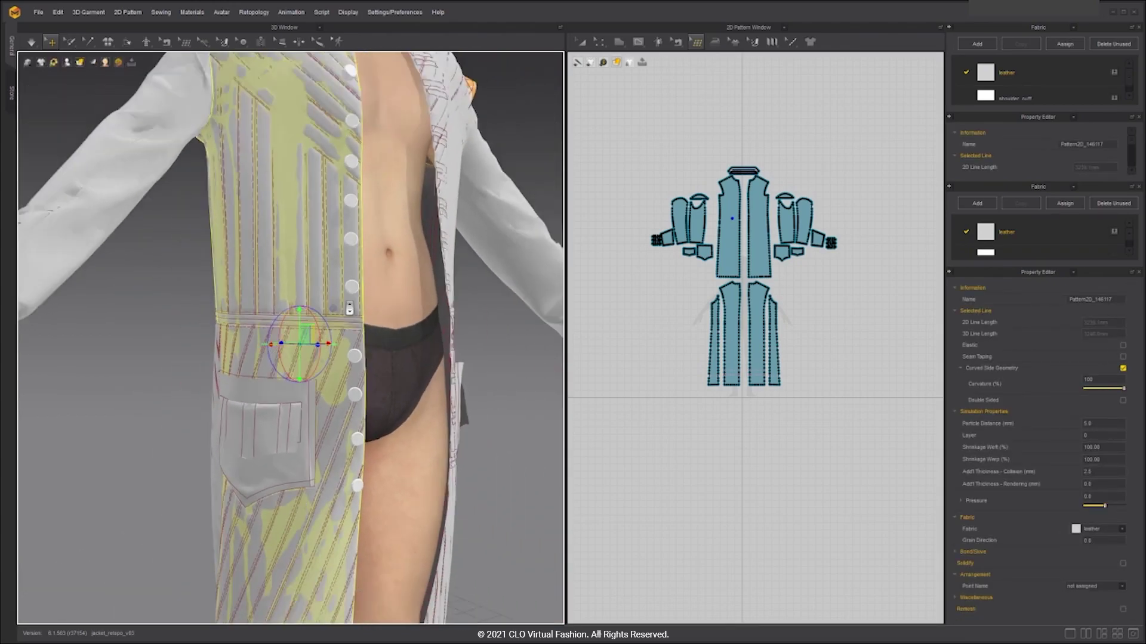
pyautogui.scroll(-3, 350, 308)
pyautogui.moveTo(440, 305); pyautogui.dragTo(352, 311, button='right')
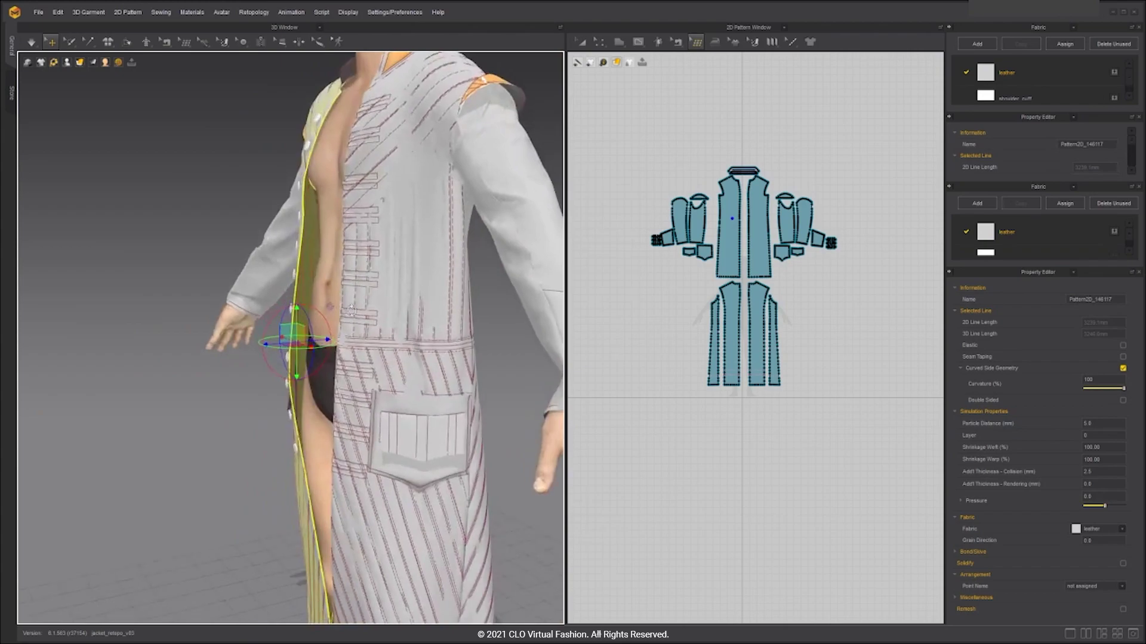
pyautogui.keyDown('shift'); pyautogui.click(405, 189); pyautogui.keyUp('shift')
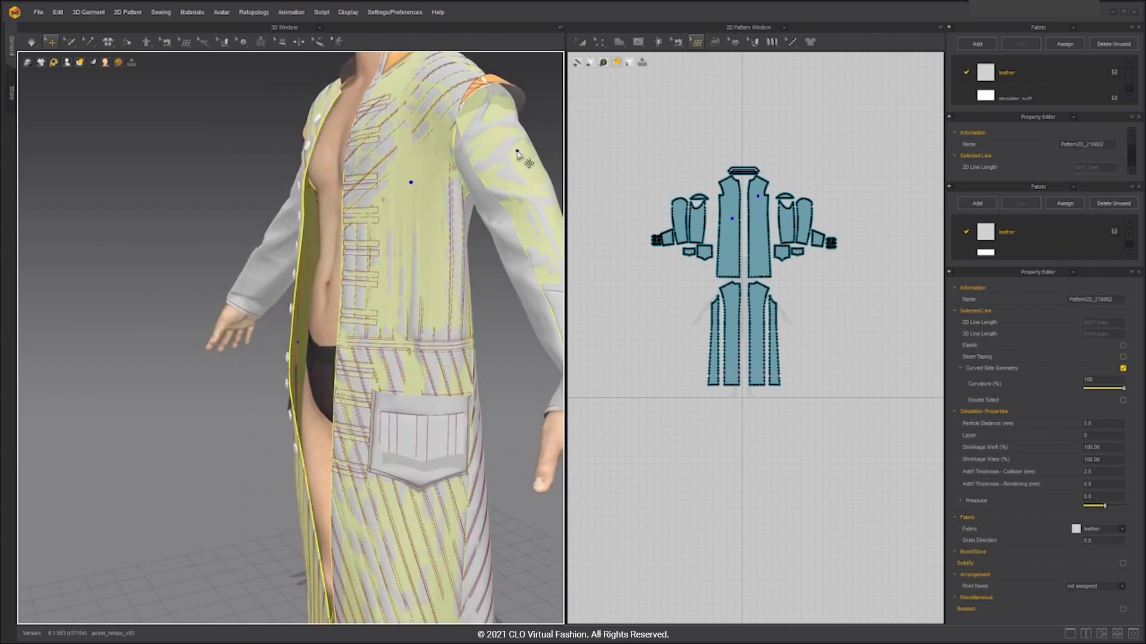
# - Add both remeshed back panels to the selection in the 3D view
pyautogui.scroll(-2, 507, 174)
pyautogui.moveTo(538, 227); pyautogui.dragTo(361, 240, button='right')
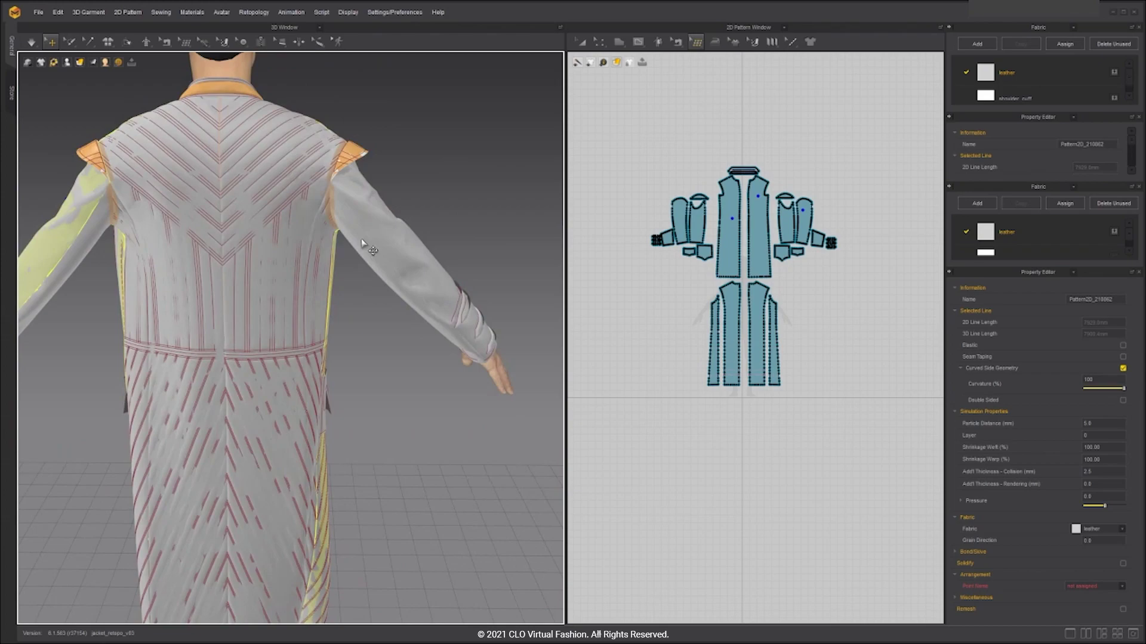
pyautogui.moveTo(361, 240); pyautogui.dragTo(531, 359, button='middle')
pyautogui.scroll(4, 513, 371)
pyautogui.keyDown('shift'); pyautogui.click(401, 336); pyautogui.keyUp('shift')
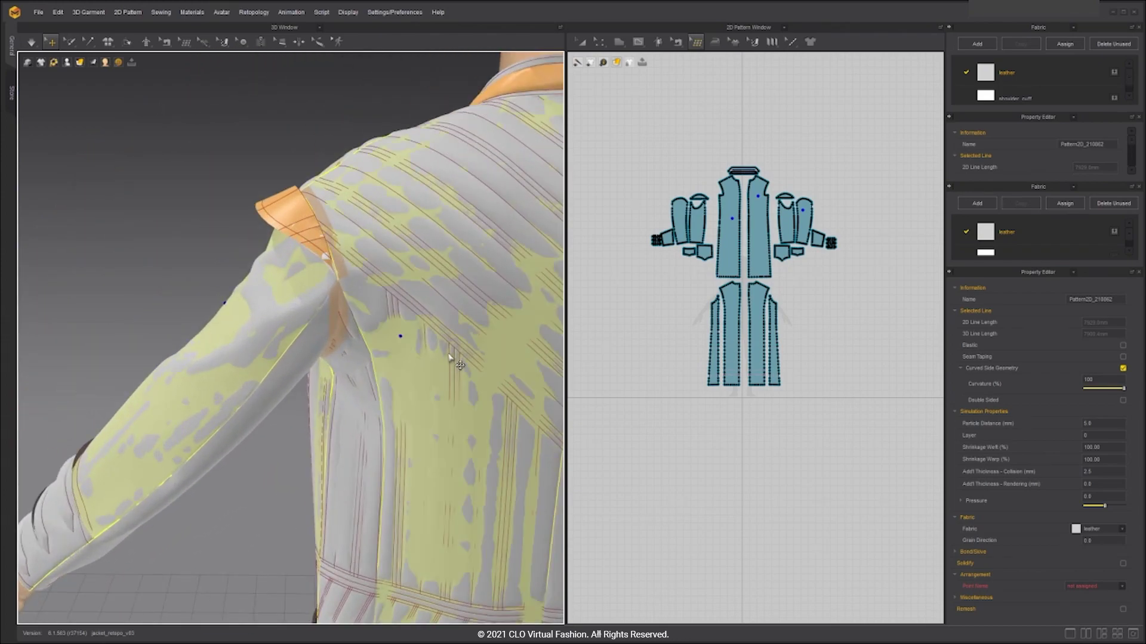
pyautogui.moveTo(449, 358); pyautogui.dragTo(339, 213, button='middle')
pyautogui.keyDown('shift'); pyautogui.click(357, 216); pyautogui.keyUp('shift')
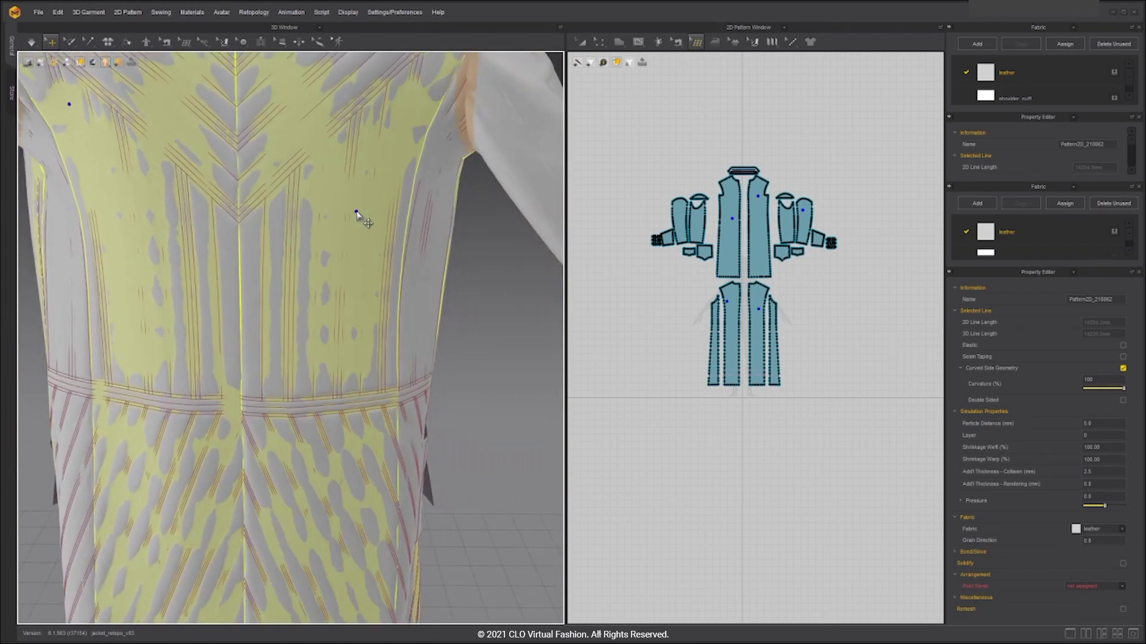
# - Add the upper sleeve piece on the jacket's bare grey arm to the remeshed selection in the 3D view
pyautogui.scroll(-5, 358, 222)
pyautogui.moveTo(358, 222); pyautogui.dragTo(349, 328, button='right')
pyautogui.scroll(2, 379, 214)
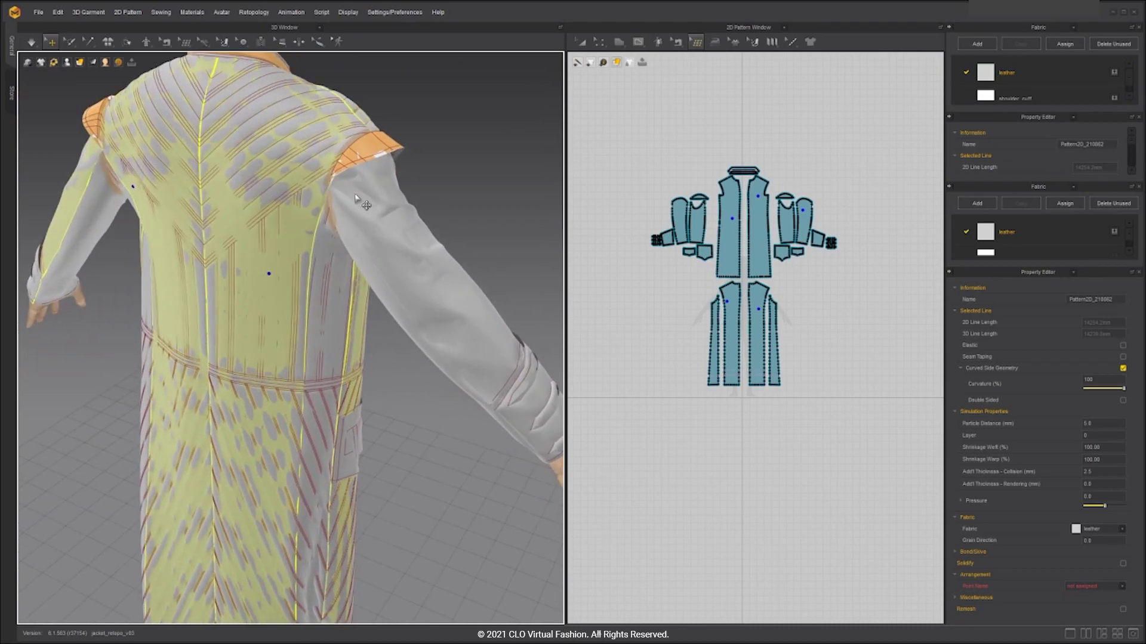
pyautogui.keyDown('shift'); pyautogui.click(356, 195); pyautogui.keyUp('shift')
pyautogui.scroll(-3, 358, 200)
pyautogui.moveTo(358, 206); pyautogui.dragTo(285, 237, button='right')
pyautogui.scroll(6, 285, 238)
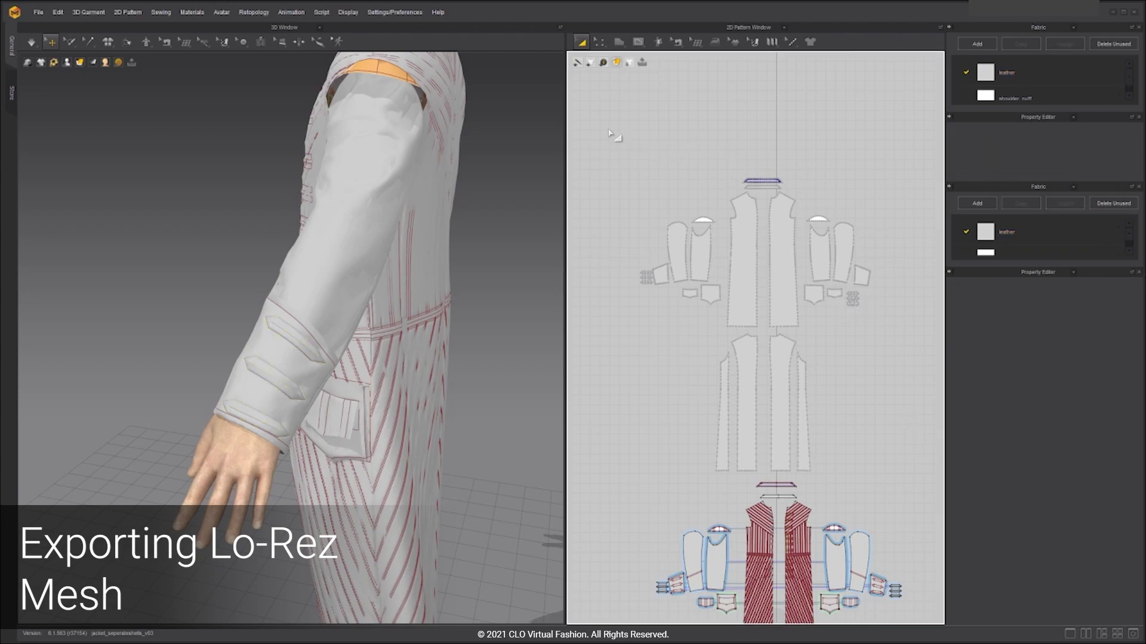
# - Select all the retopologized patterns above the original ones in the 2D view and open an OBJ (Selected) export for them
pyautogui.moveTo(608, 130); pyautogui.dragTo(898, 453)
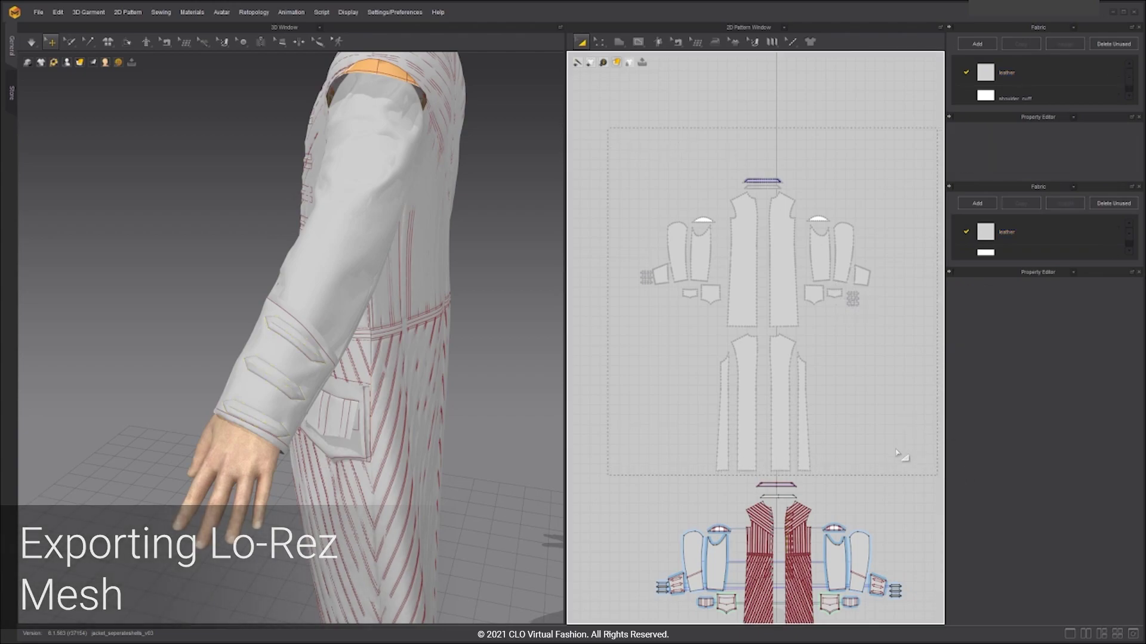
pyautogui.click(36, 13)
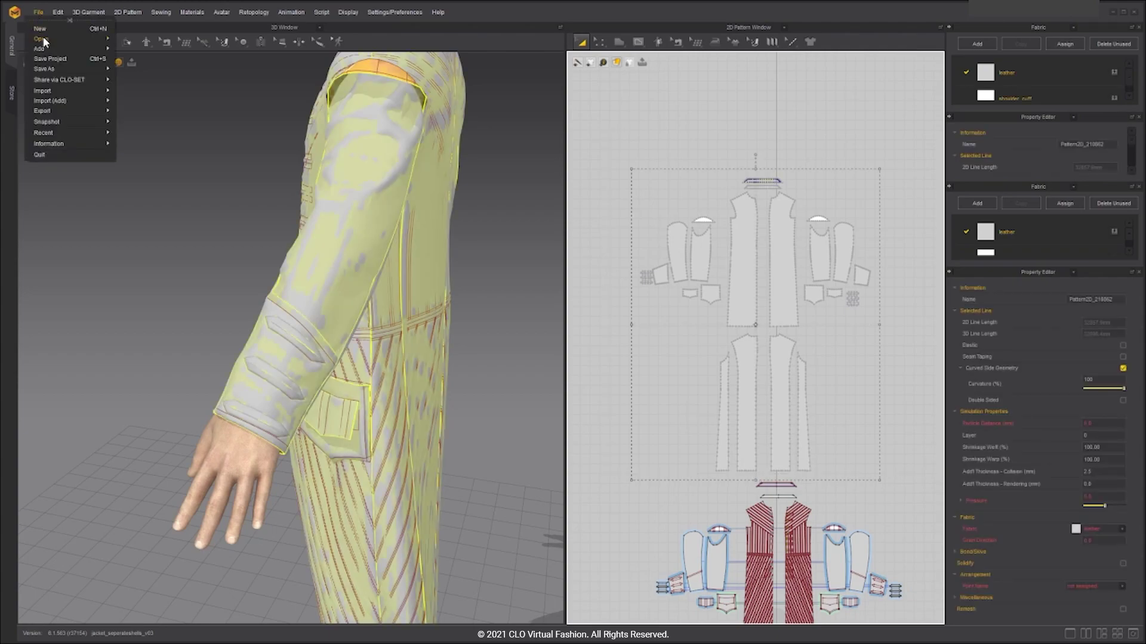
pyautogui.moveTo(90, 111)
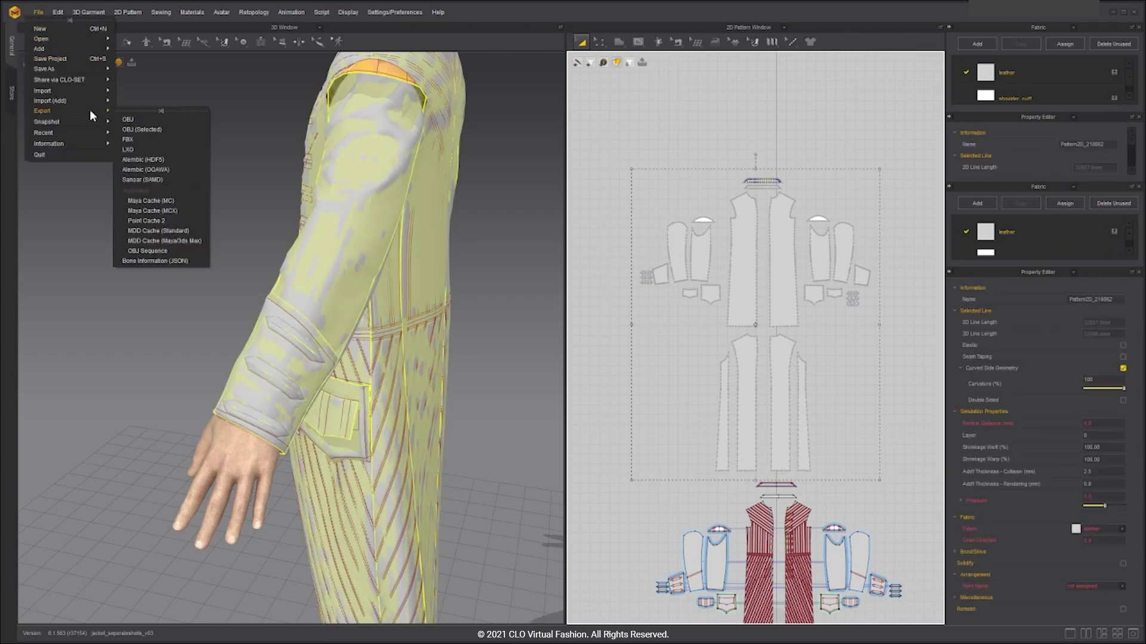
pyautogui.click(145, 131)
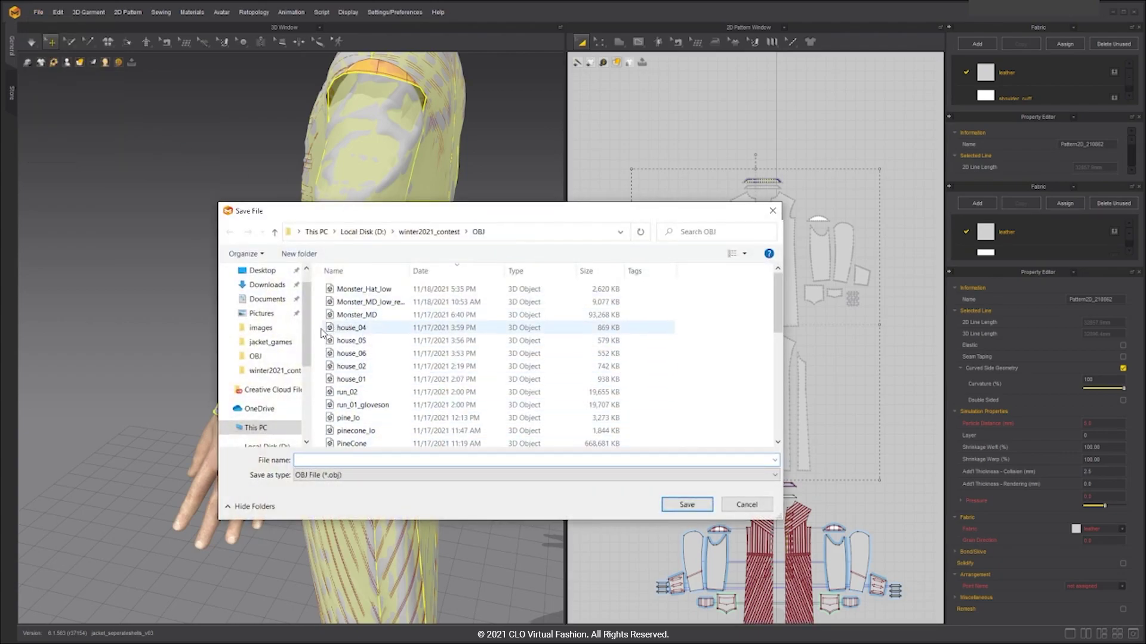
# - Save the OBJ export as jacket_retopo_MD in the jacket_games folder under TUTORIALS on drive D
pyautogui.click(361, 232)
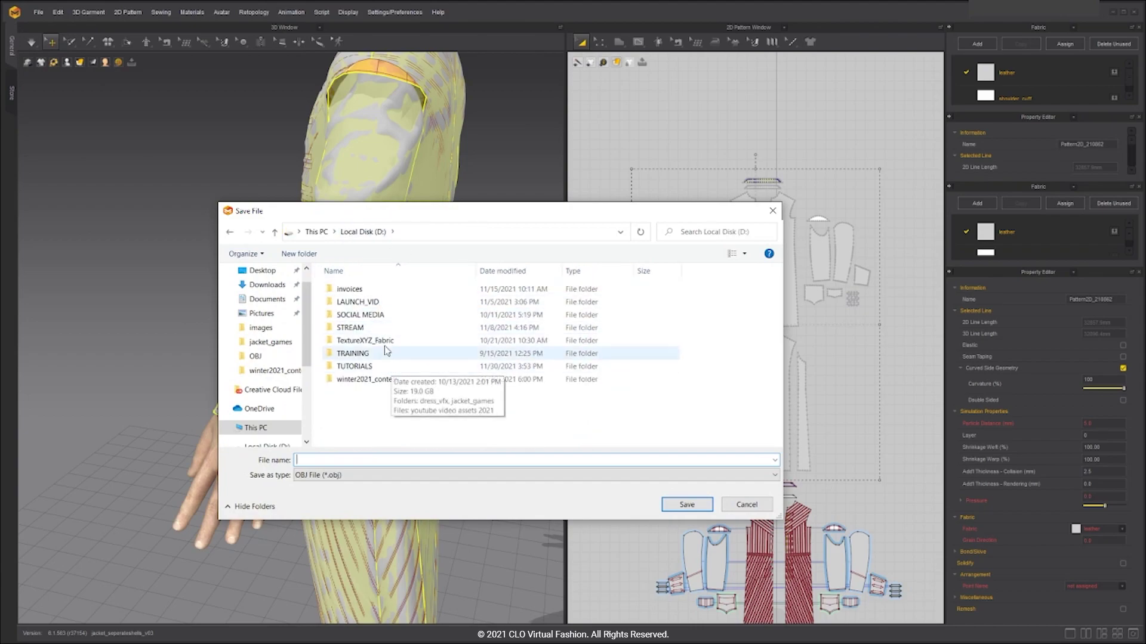
pyautogui.click(362, 367)
pyautogui.doubleClick(362, 367)
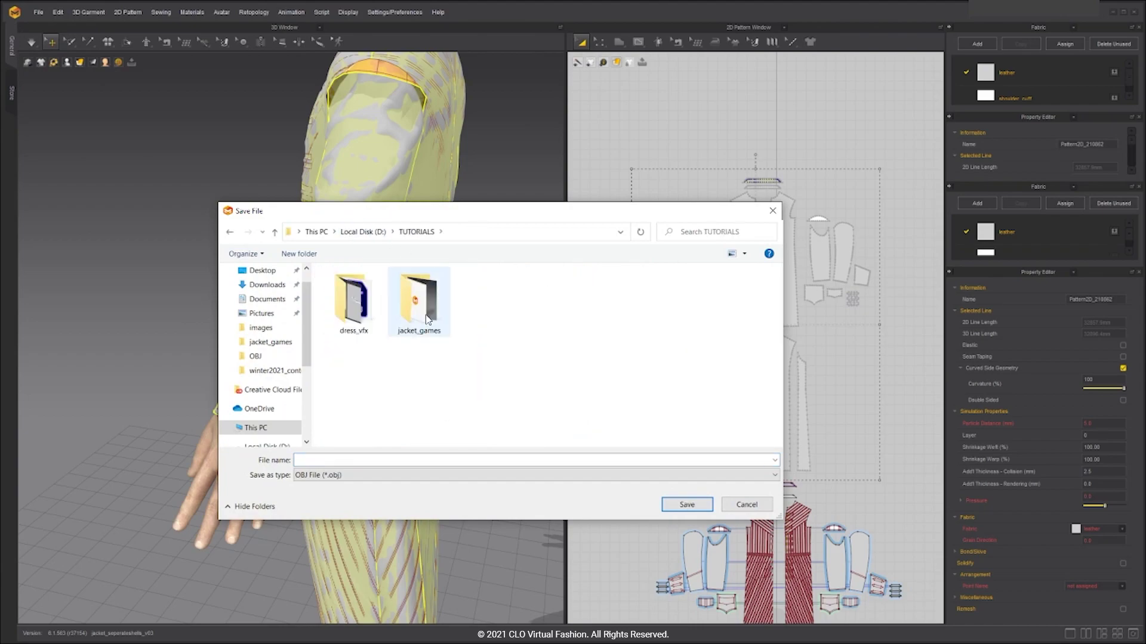
pyautogui.doubleClick(421, 301)
pyautogui.click(358, 459)
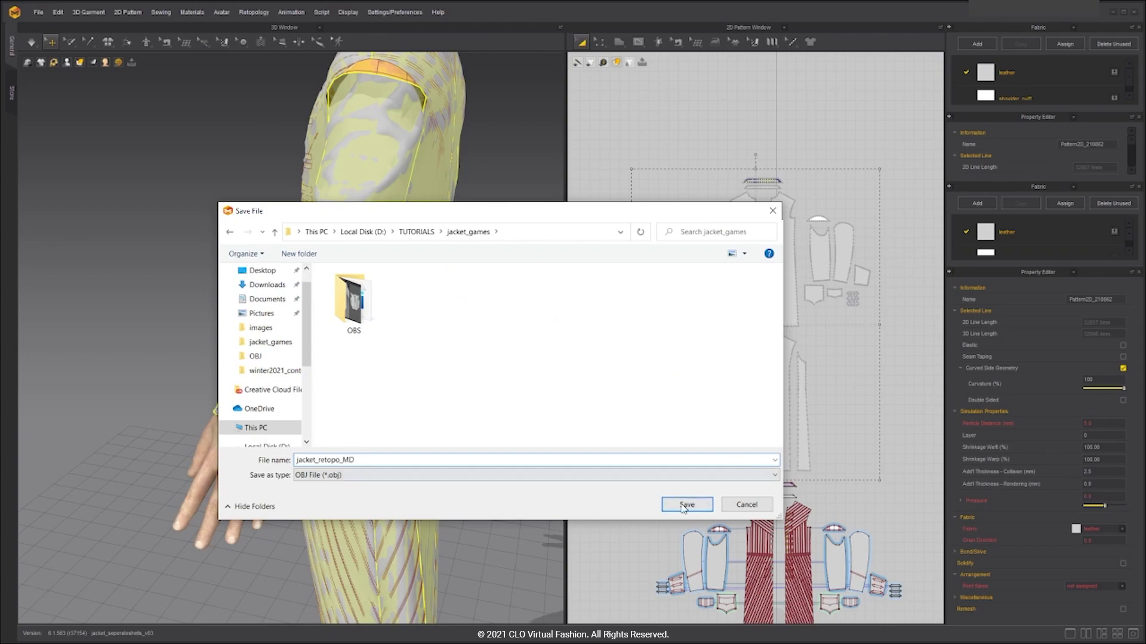
pyautogui.click(686, 504)
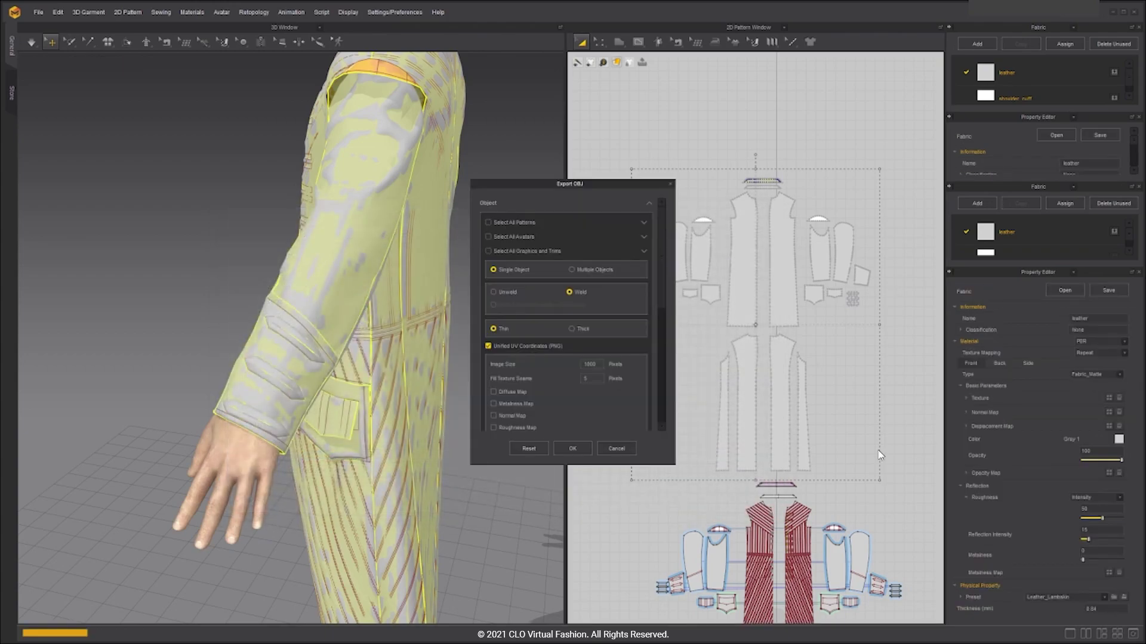
# - Review the OBJ export's weld, thickness and unified UV options and set the scale to cm (DAZ Studio)
pyautogui.moveTo(534, 183); pyautogui.dragTo(487, 181)
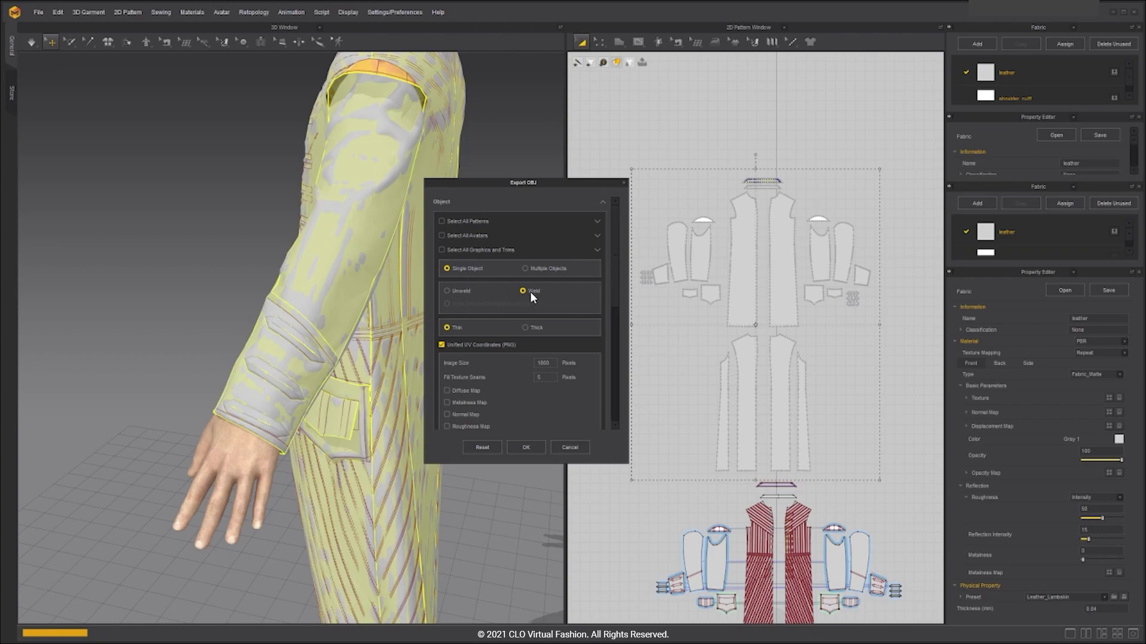
pyautogui.scroll(-2, 461, 337)
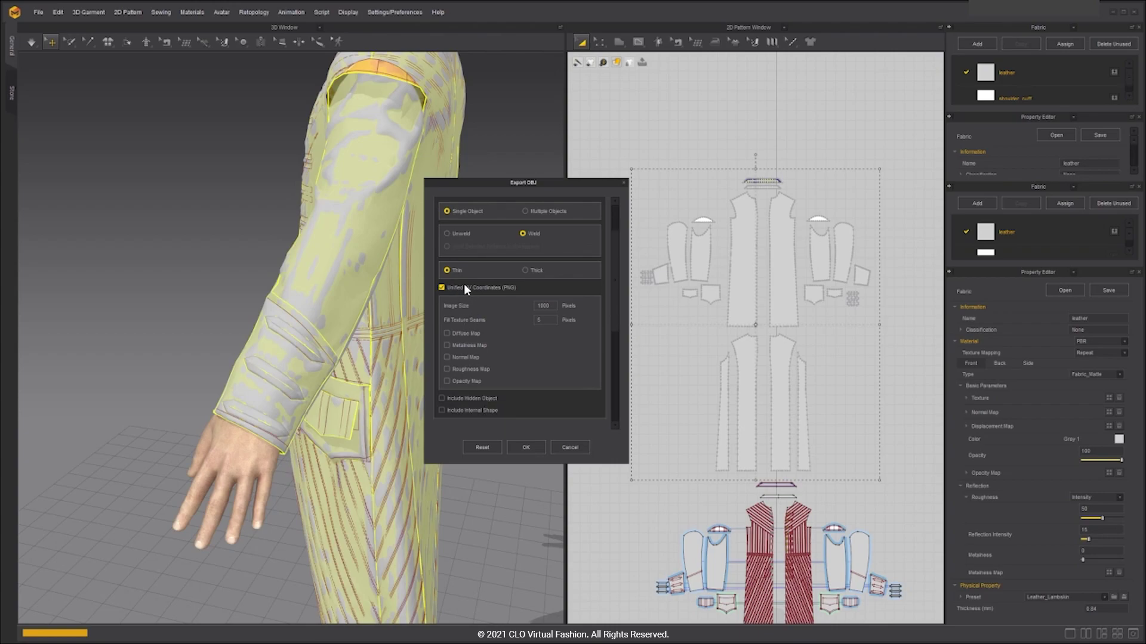
pyautogui.scroll(-5, 480, 287)
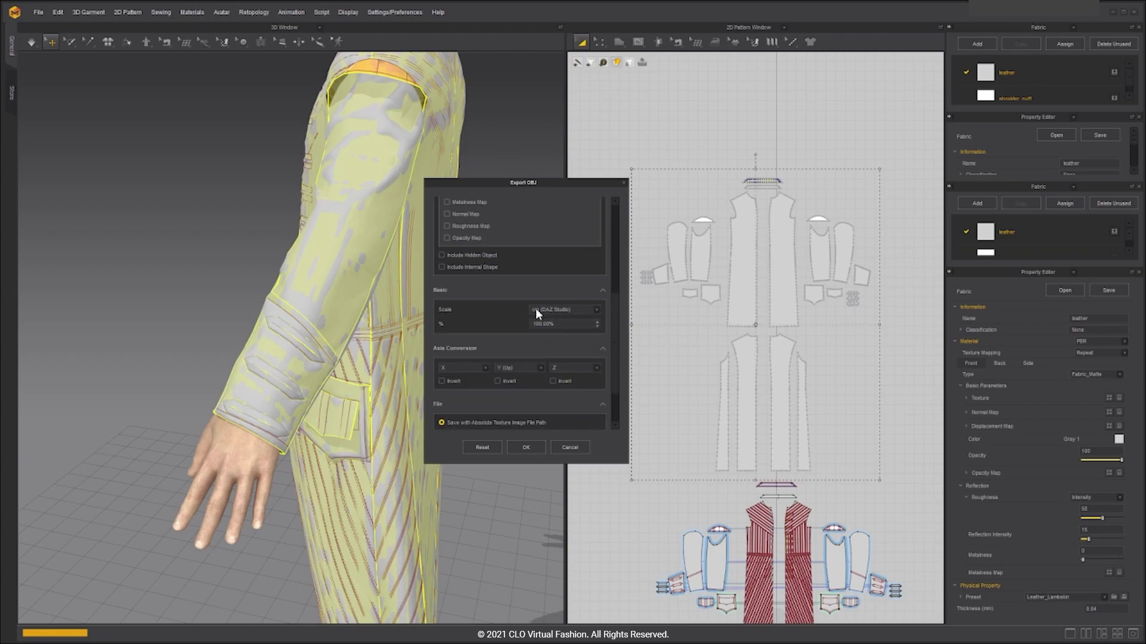
pyautogui.click(536, 310)
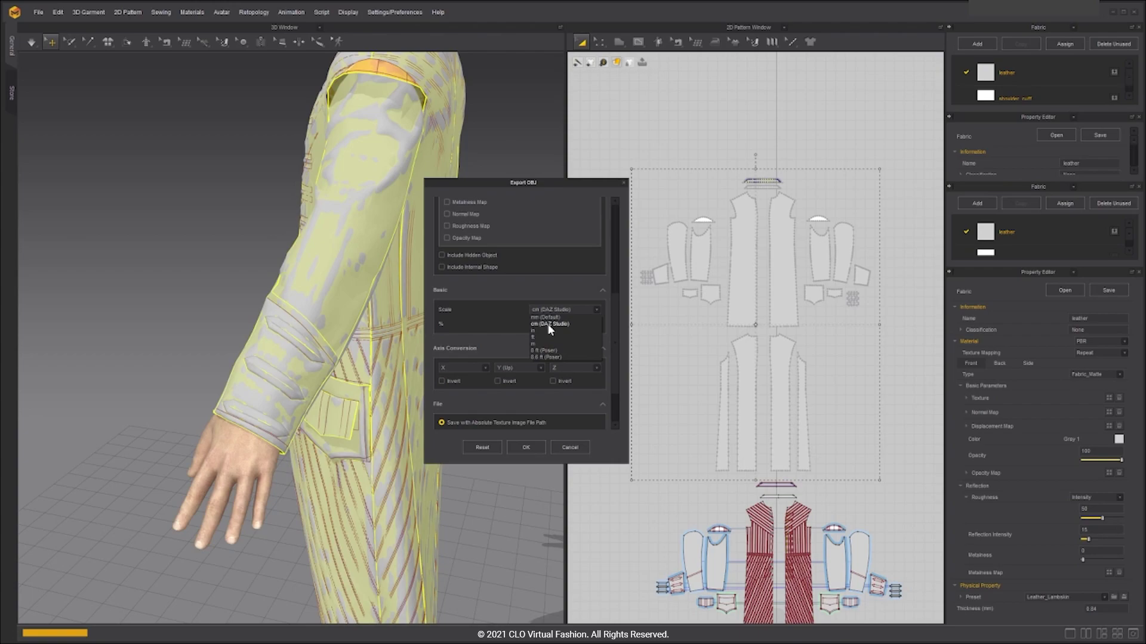
pyautogui.click(549, 327)
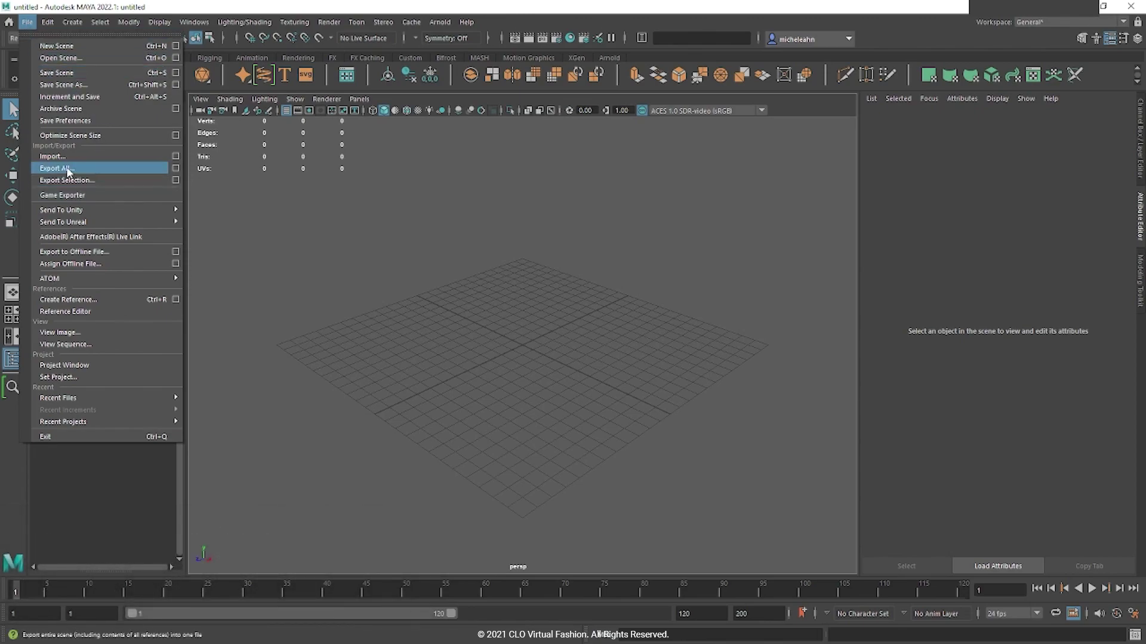
# - Switch to Maya, import jacket_retopo_MD.obj from the jacket_games OBJ folder, and inspect the deselected mesh from the front
pyautogui.click(52, 157)
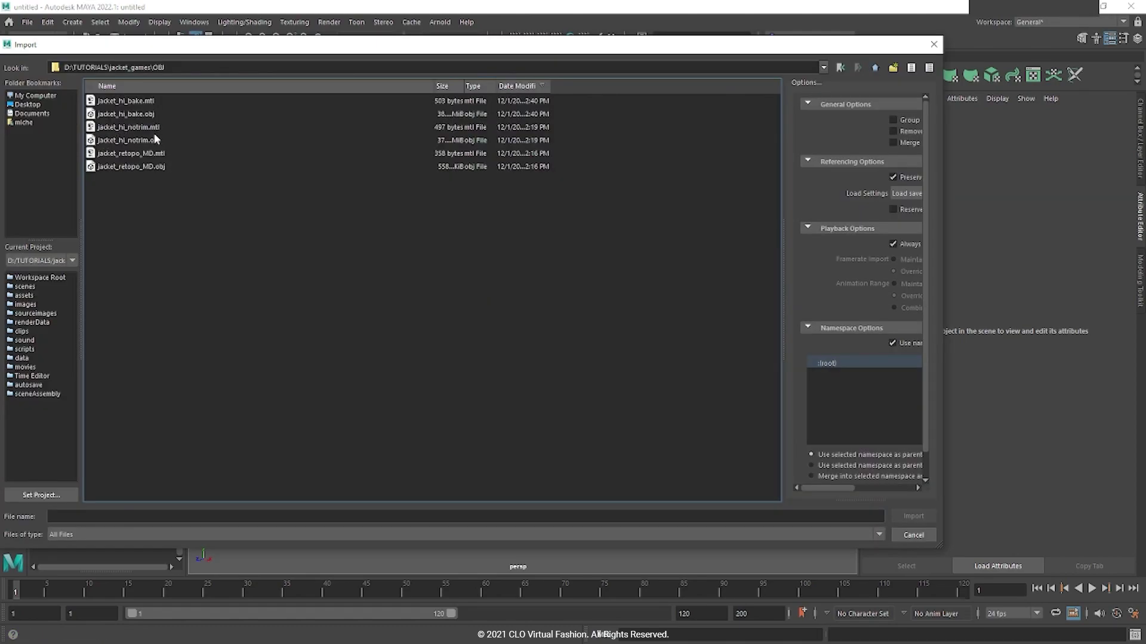
pyautogui.click(160, 168)
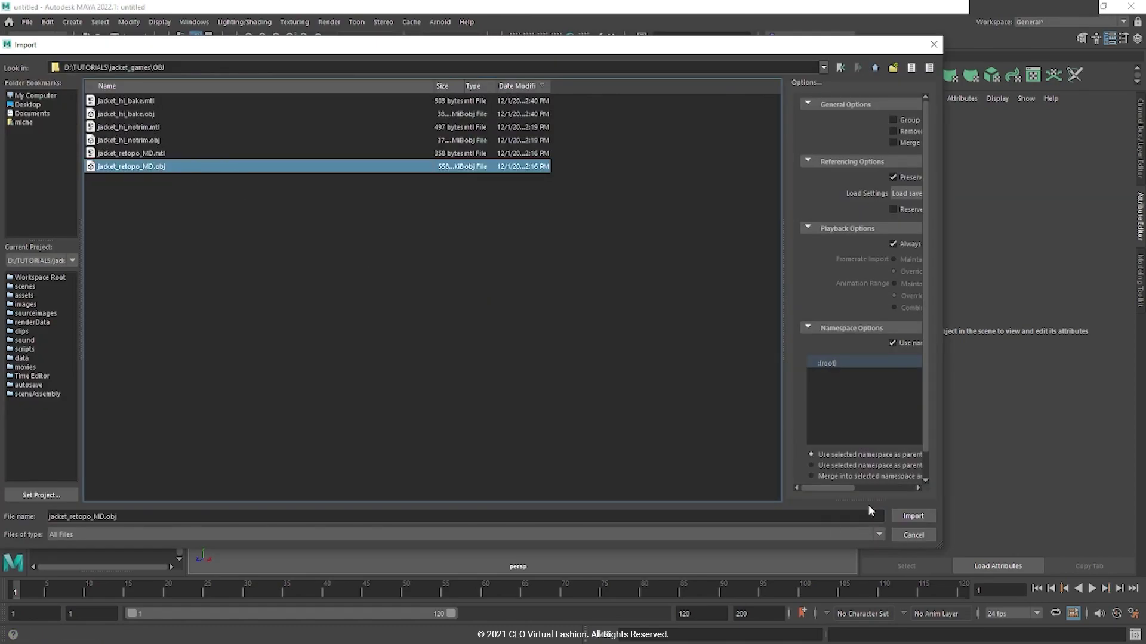
pyautogui.click(899, 514)
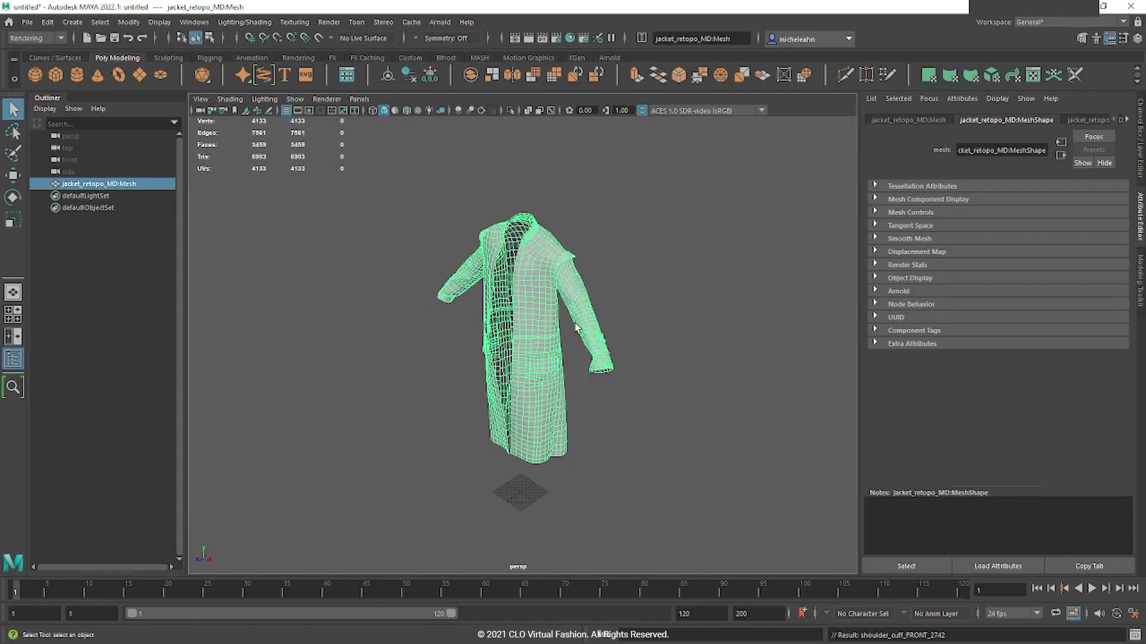
pyautogui.keyDown('alt'); pyautogui.moveTo(576, 327); pyautogui.dragTo(664, 402); pyautogui.keyUp('alt')
pyautogui.click(625, 393)
pyautogui.scroll(5, 650, 406)
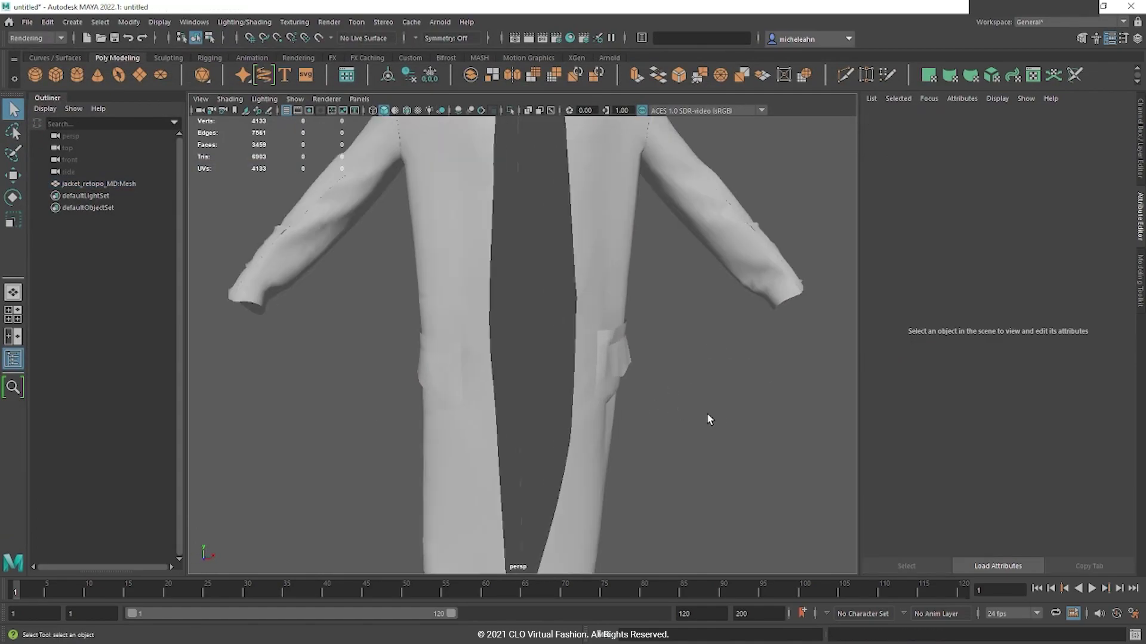
pyautogui.scroll(-8, 709, 419)
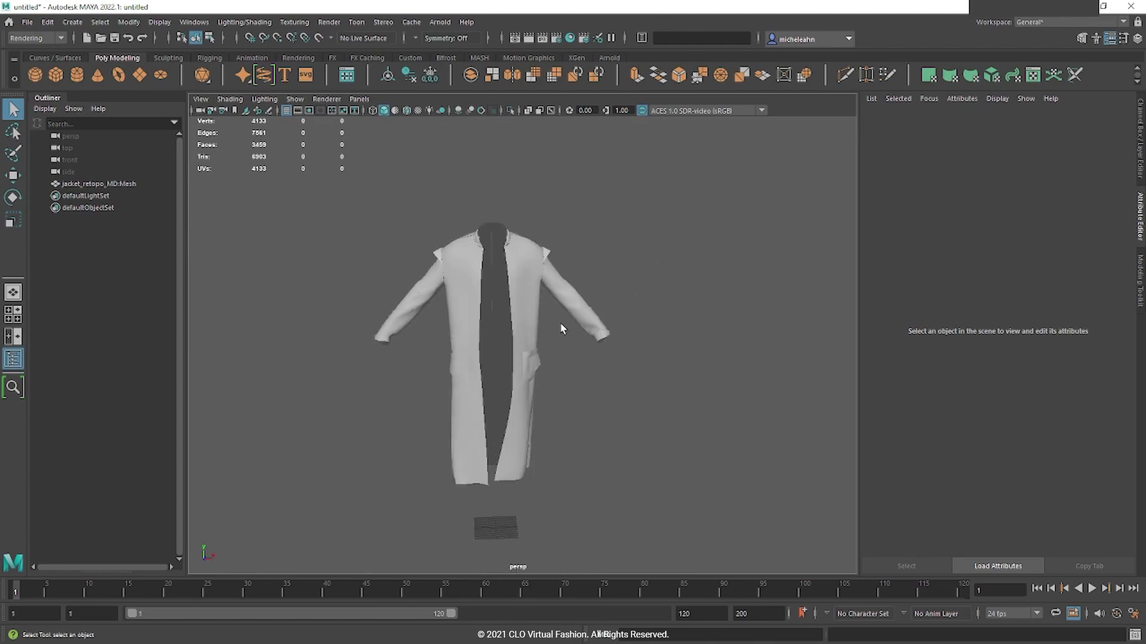
pyautogui.scroll(4, 624, 371)
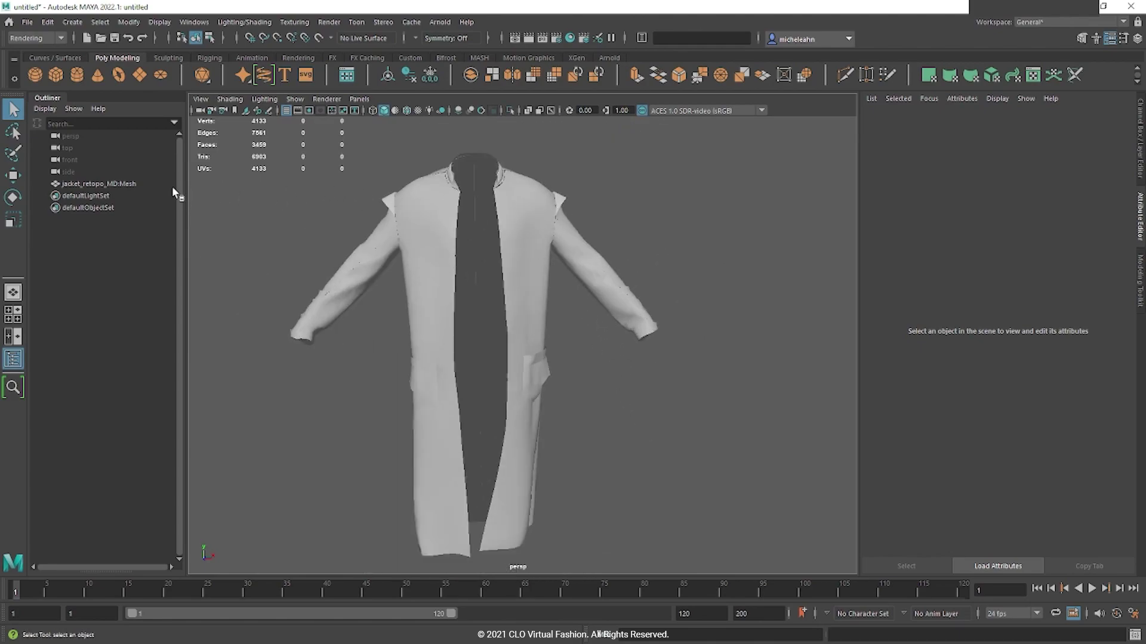
# - Delete the jacket_retopo_MD namespace in the Namespace Editor, merging its contents into the root namespace
pyautogui.click(188, 24)
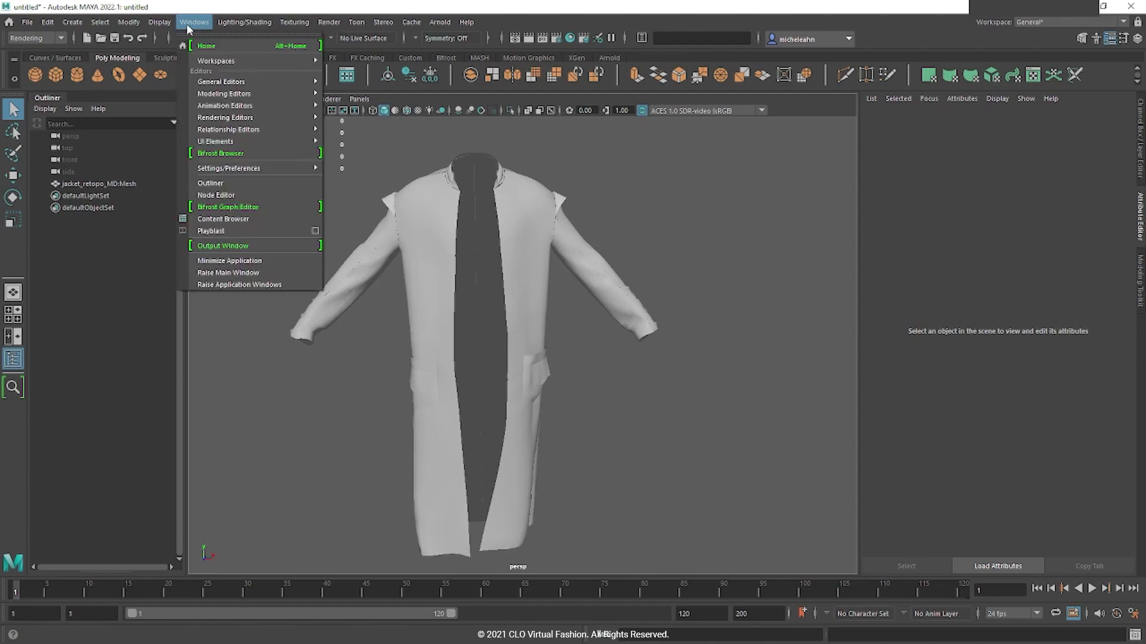
pyautogui.moveTo(230, 81)
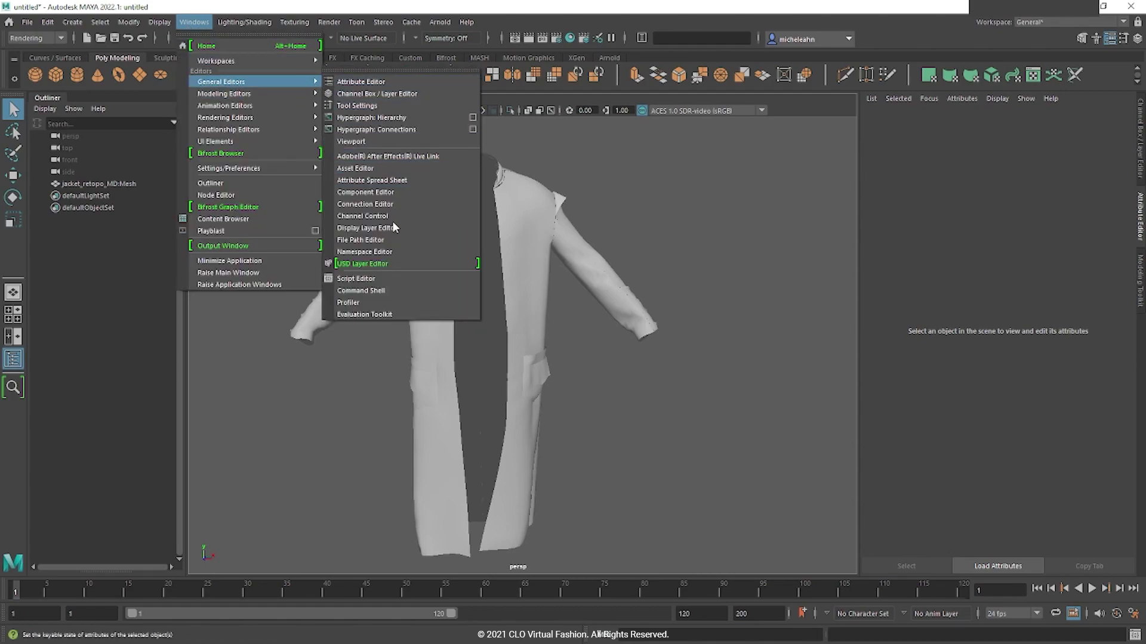
pyautogui.click(364, 252)
pyautogui.click(265, 234)
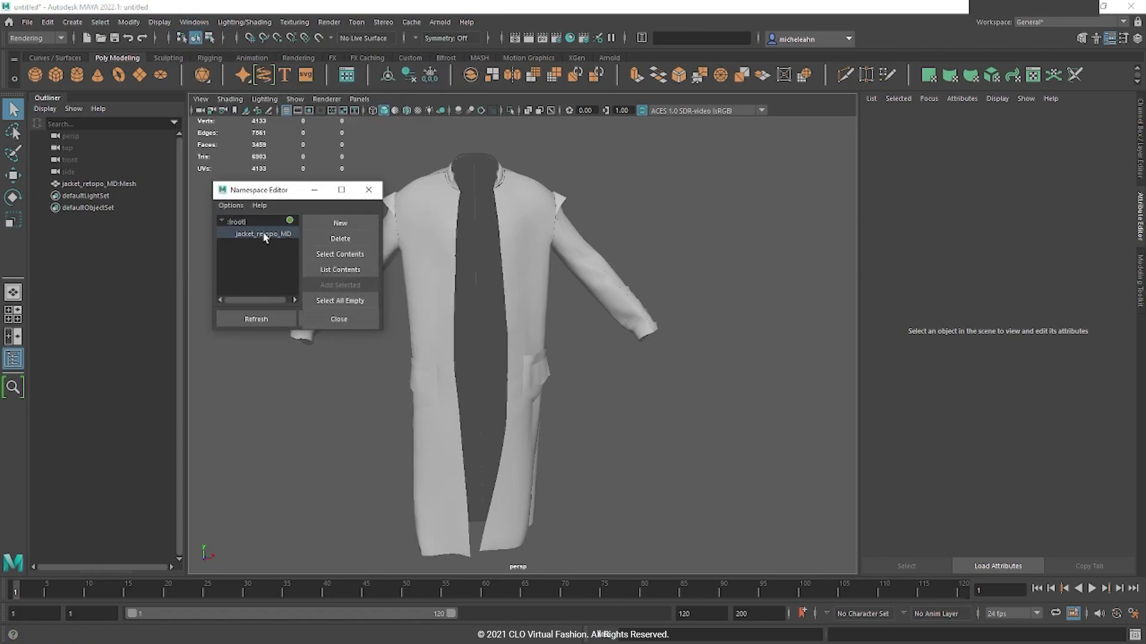
pyautogui.click(341, 238)
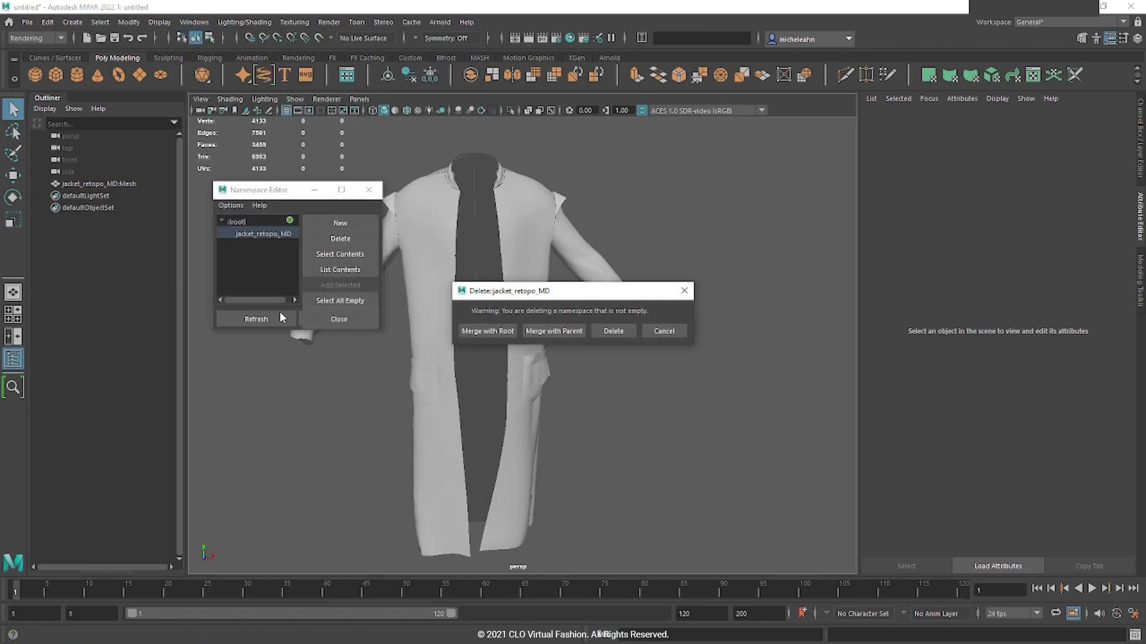
pyautogui.click(514, 332)
pyautogui.click(370, 322)
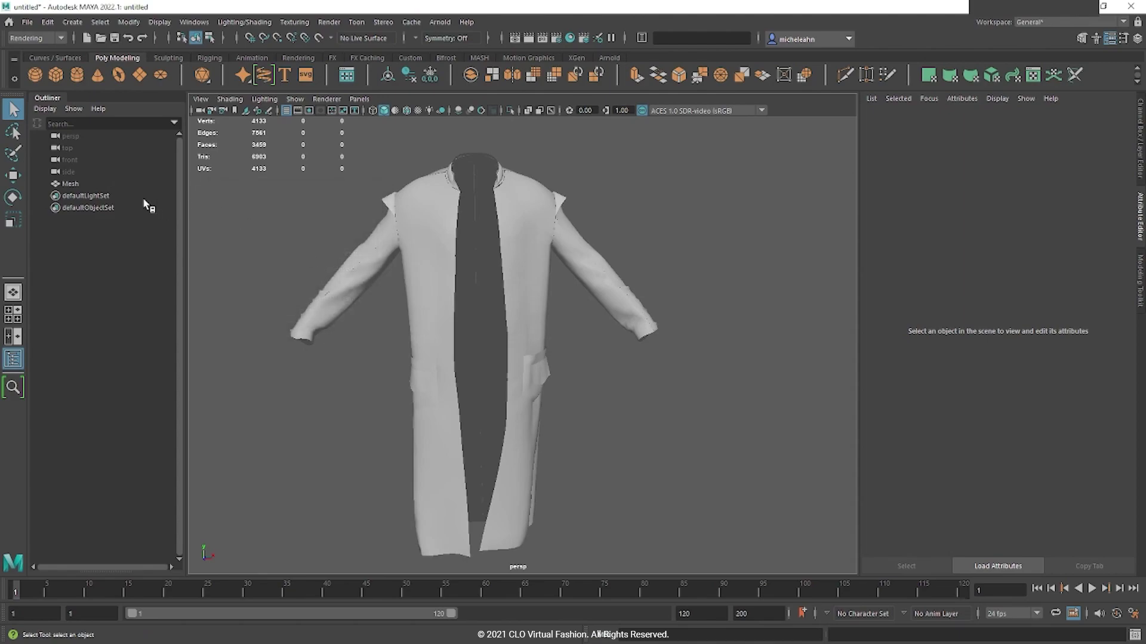
# - Rename the imported mesh jacket_lo_geo and place it in a group named jacket_grp
pyautogui.click(66, 184)
pyautogui.doubleClick(67, 185)
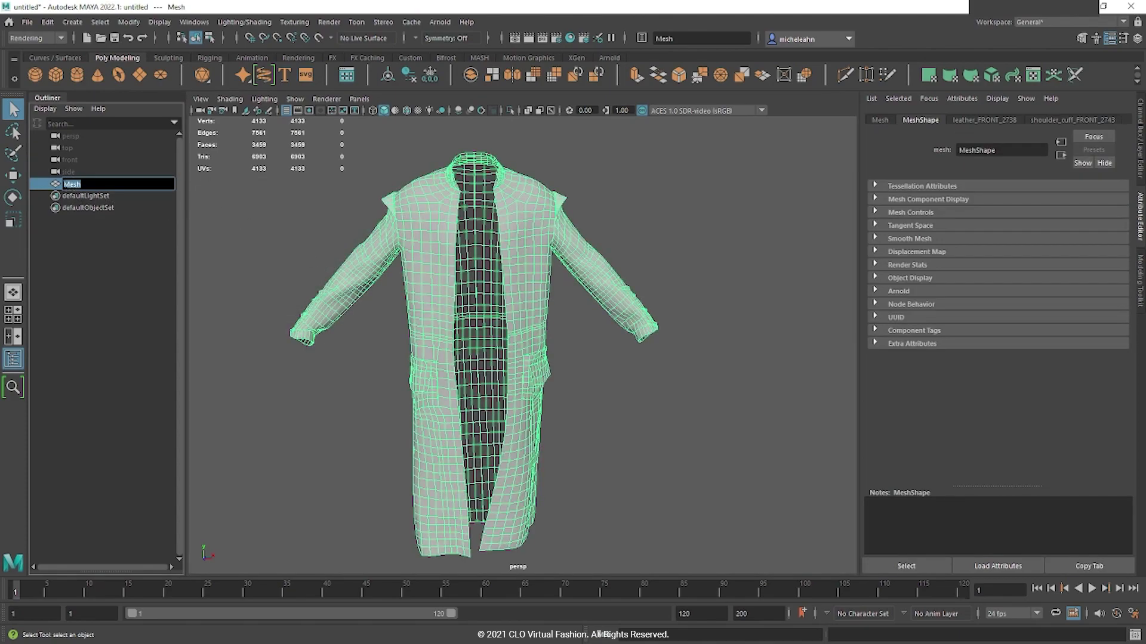
pyautogui.write('j')
pyautogui.write('acket_lo_ge')
pyautogui.write('o')
pyautogui.write('grp')
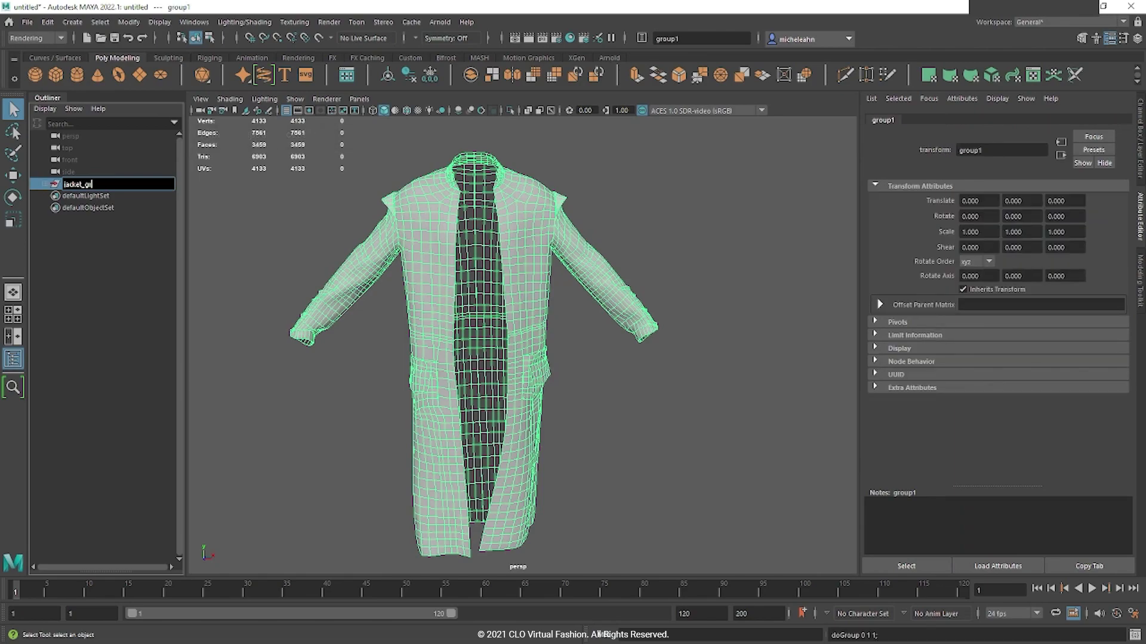
pyautogui.press('Return')
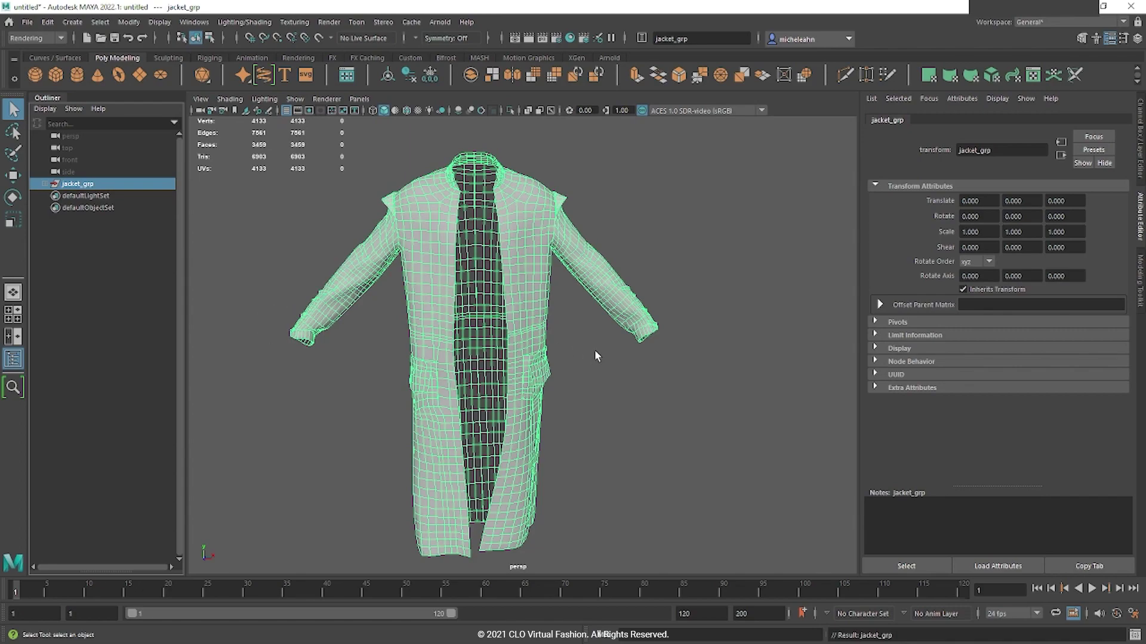
# - Assign a new Blinn material to the jacket geometry in jacket_grp
pyautogui.rightClick(525, 238)
pyautogui.rightClick(524, 238)
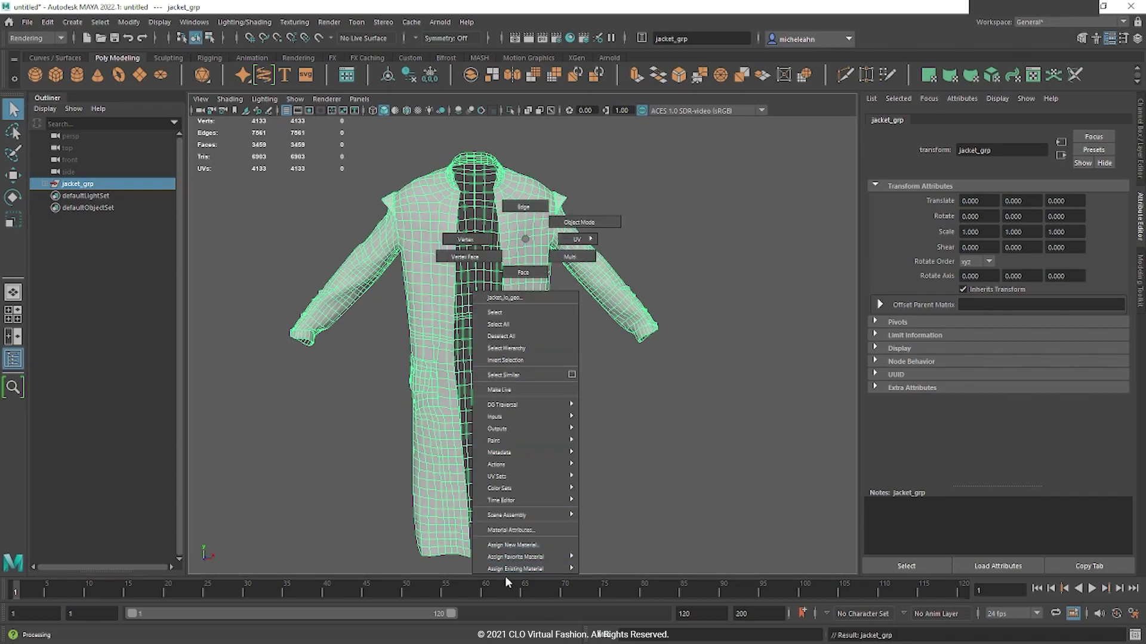
pyautogui.moveTo(511, 574)
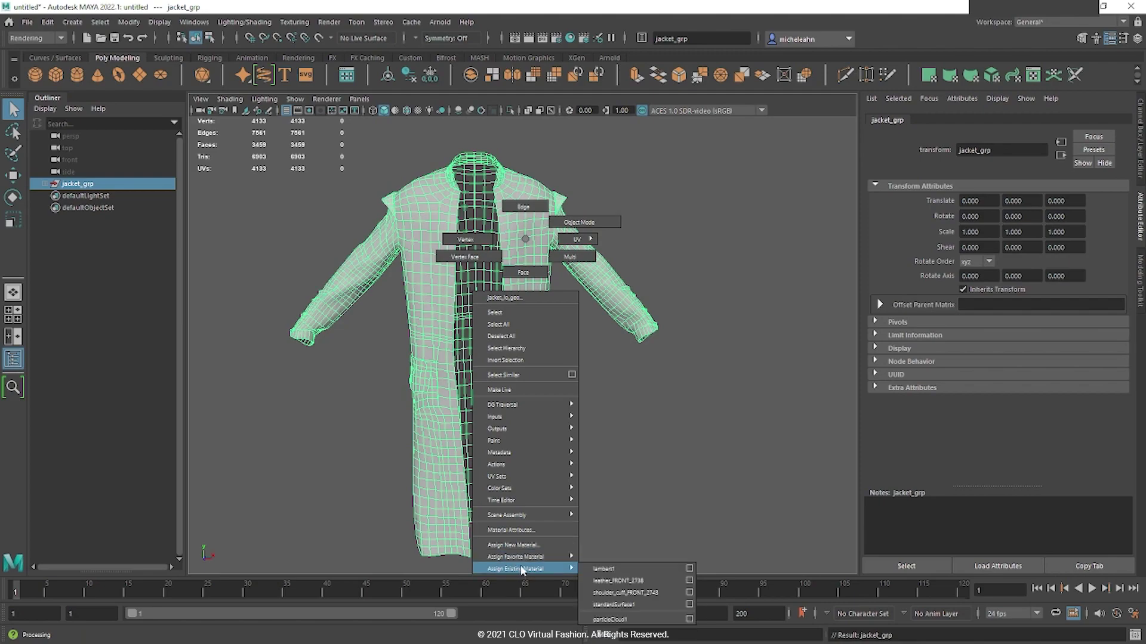
pyautogui.click(513, 546)
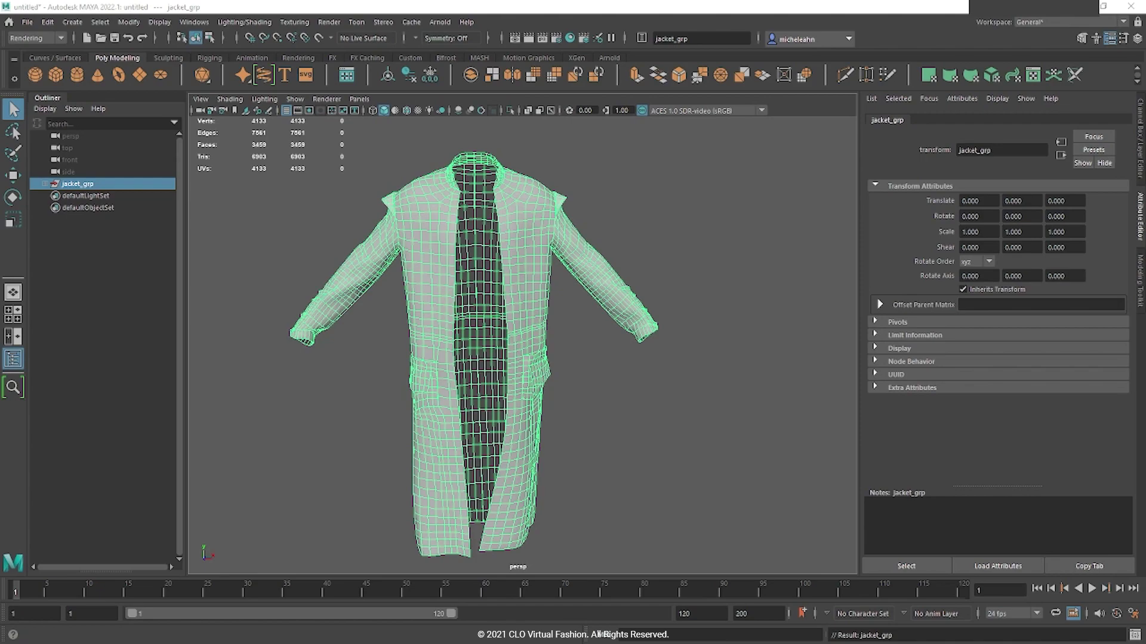
pyautogui.moveTo(479, 148); pyautogui.dragTo(630, 117)
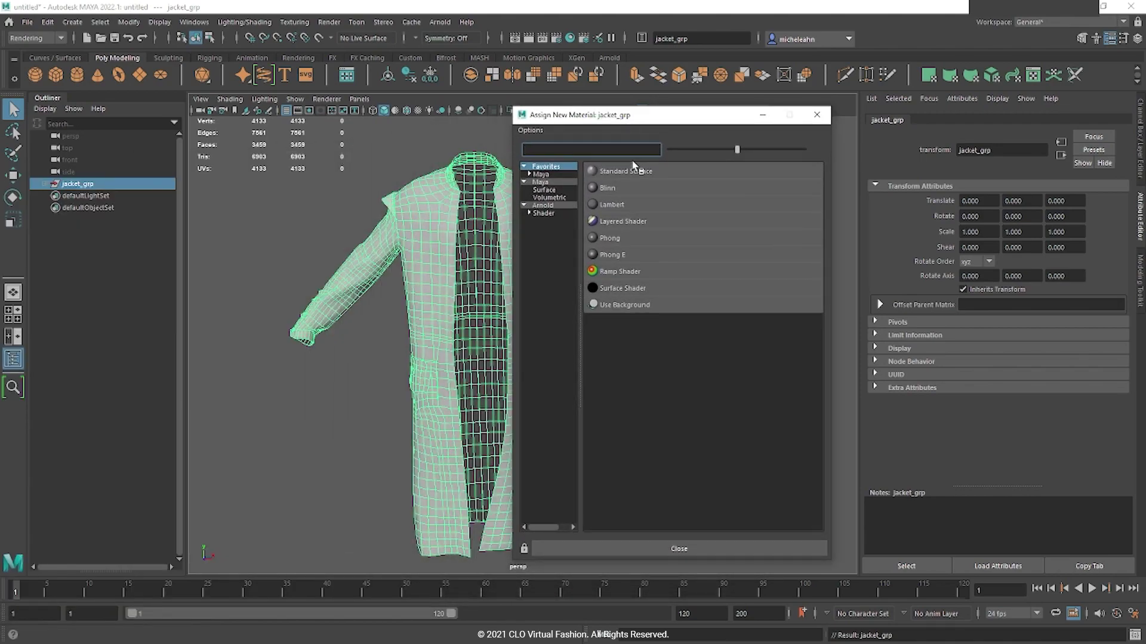
pyautogui.click(616, 188)
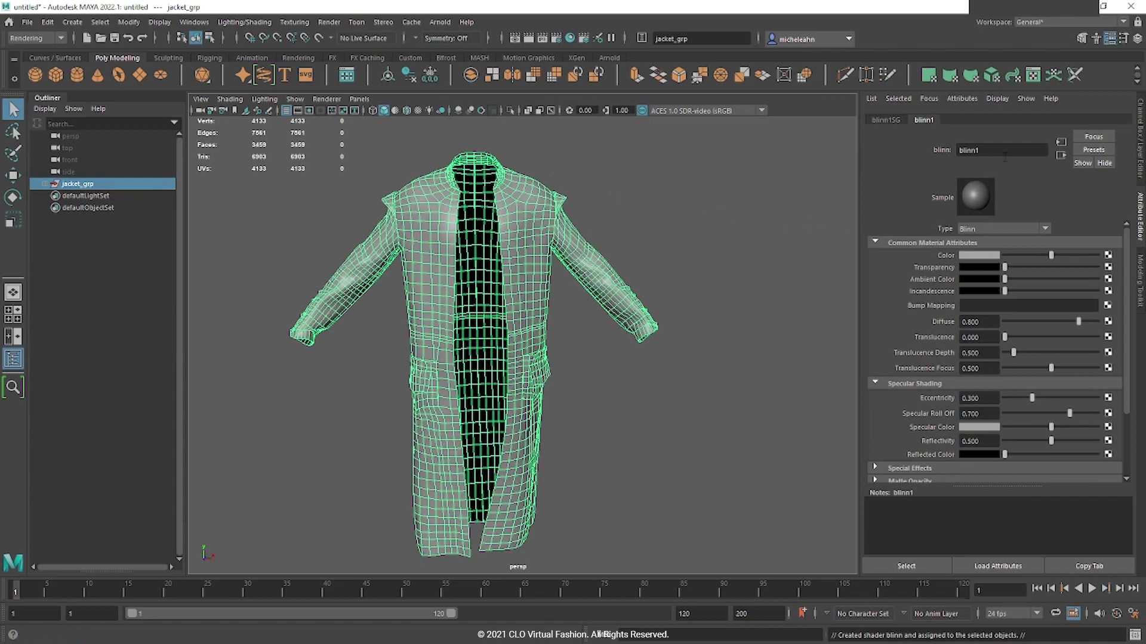
# - Rename the new Blinn material jacket_mtl and its shading group jacket_SG
pyautogui.doubleClick(1000, 150)
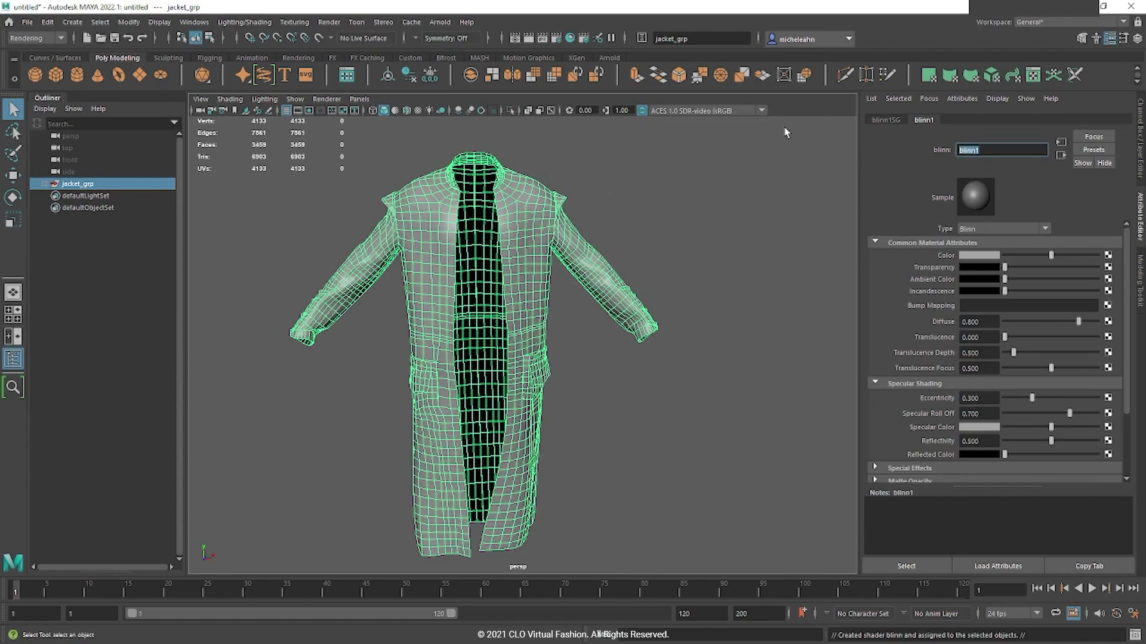
pyautogui.write('jacket_mtl')
pyautogui.press('Return')
pyautogui.click(895, 119)
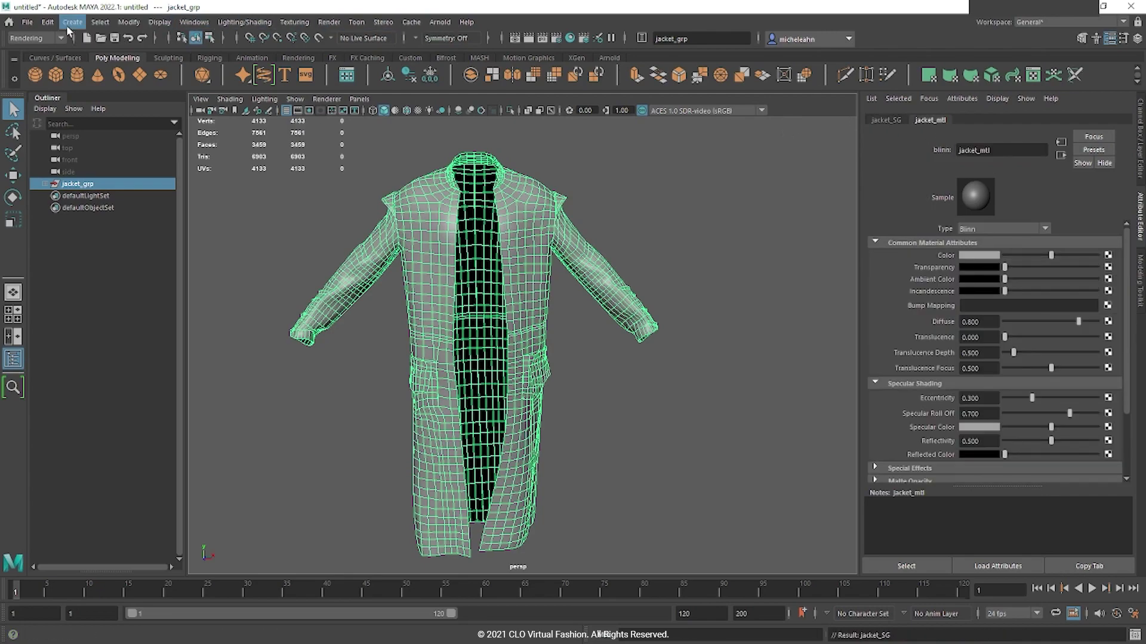
# - Apply Soften Edge to jacket_lo_geo with the modeling tools and delete its construction history
pyautogui.click(444, 194)
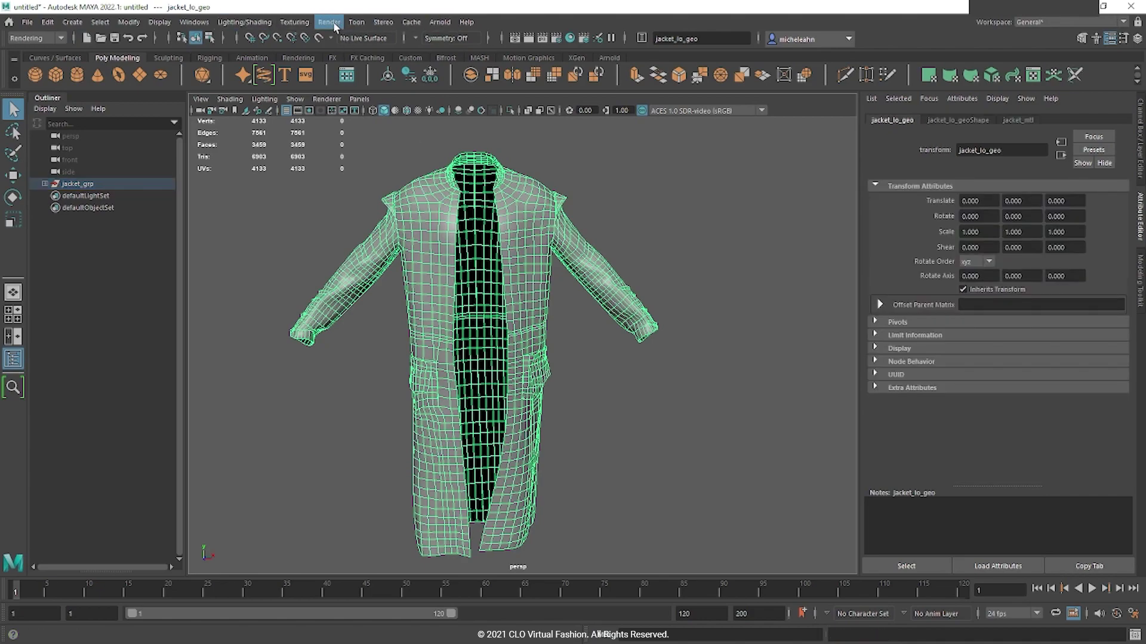
pyautogui.click(36, 38)
pyautogui.click(30, 50)
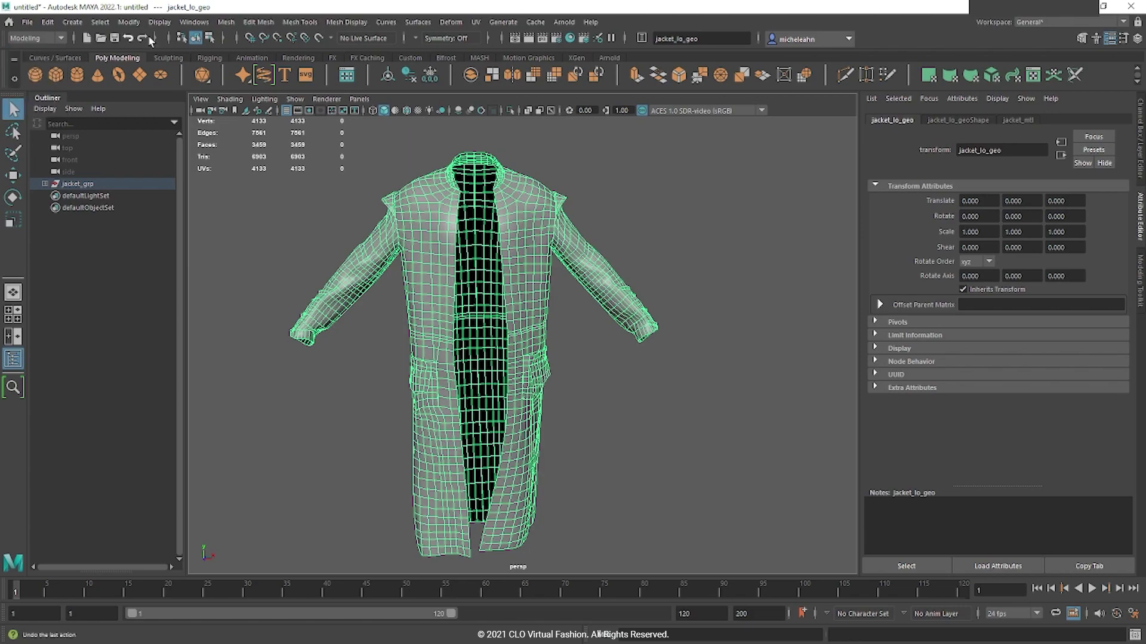
pyautogui.click(346, 22)
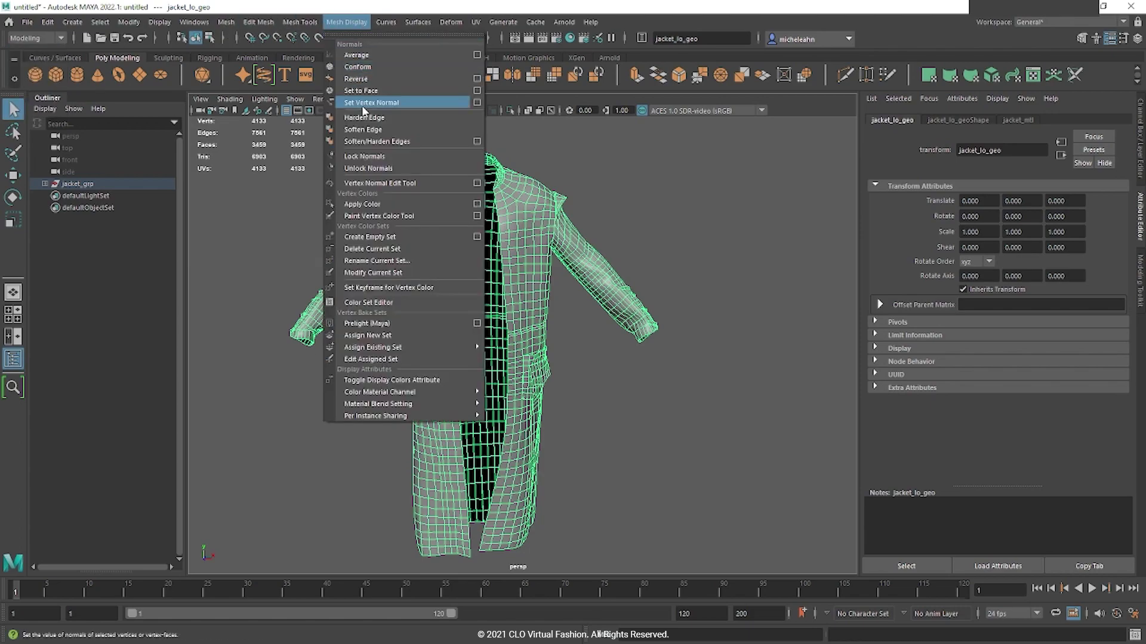
pyautogui.click(365, 130)
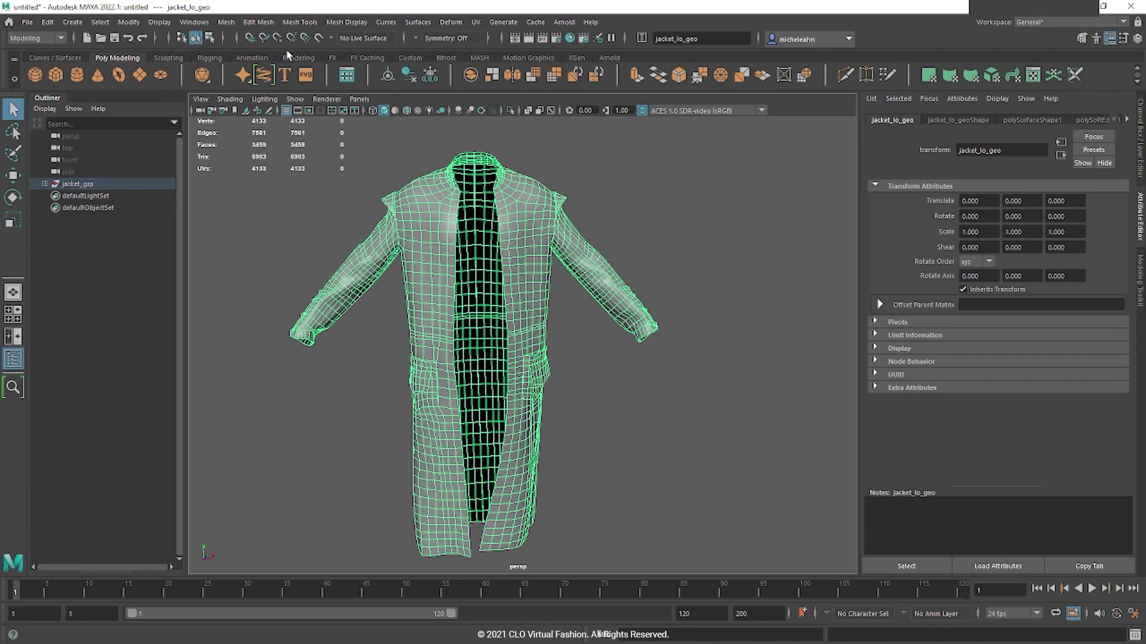
pyautogui.click(49, 22)
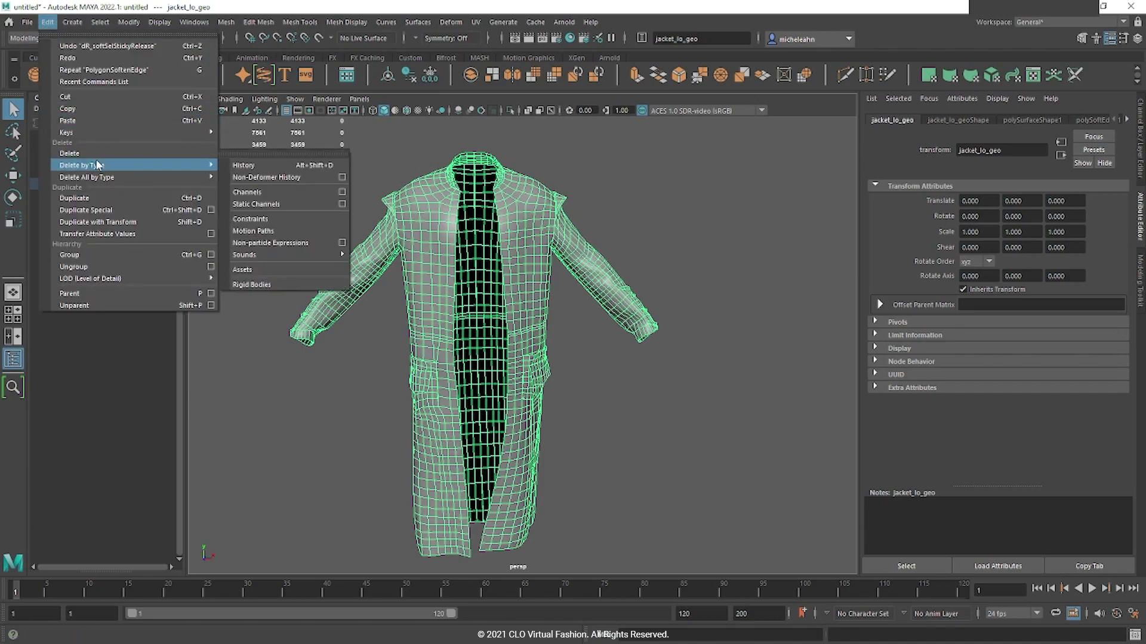
pyautogui.click(229, 167)
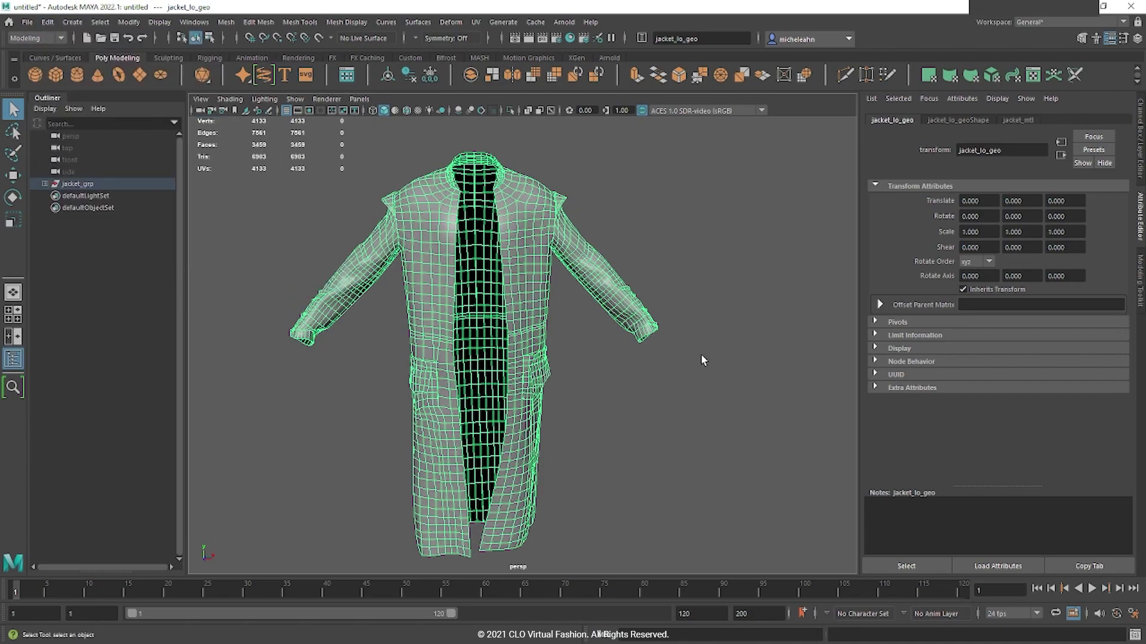
# - Examine the jacket mesh up close around the collar, shoulder and sleeve for open seams
pyautogui.click(619, 370)
pyautogui.moveTo(599, 386)
pyautogui.keyDown('alt'); pyautogui.mouseDown()
pyautogui.moveTo(581, 402)
pyautogui.moveTo(513, 400)
pyautogui.moveTo(596, 399)
pyautogui.mouseUp(); pyautogui.keyUp('alt')
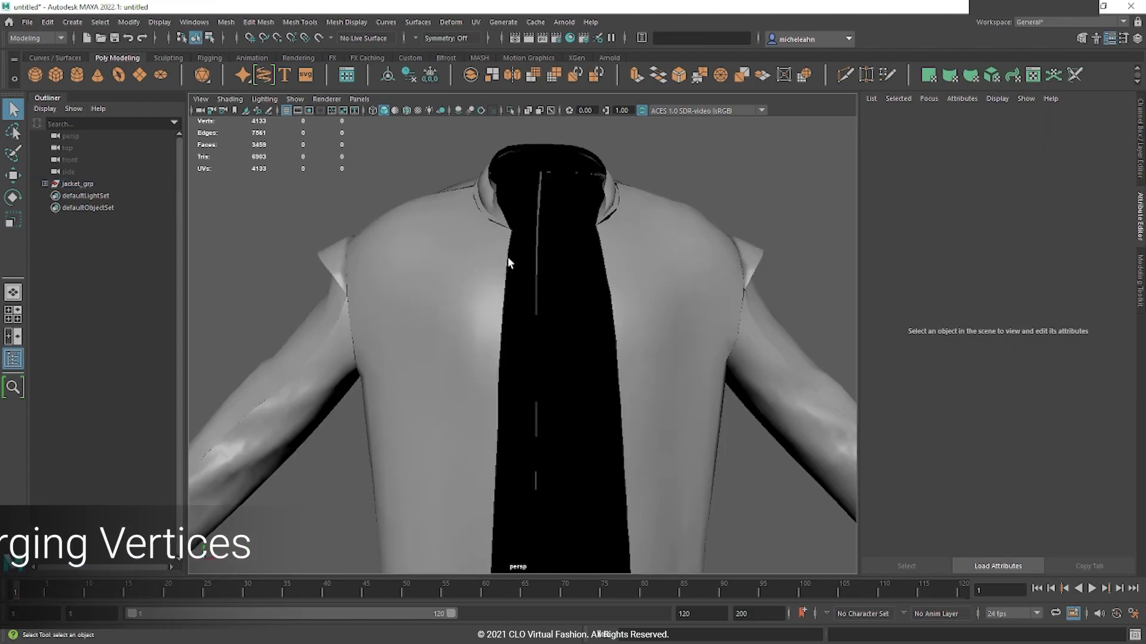
pyautogui.keyDown('alt'); pyautogui.moveTo(421, 304); pyautogui.dragTo(477, 324); pyautogui.keyUp('alt')
pyautogui.scroll(7, 474, 311)
pyautogui.click(575, 387)
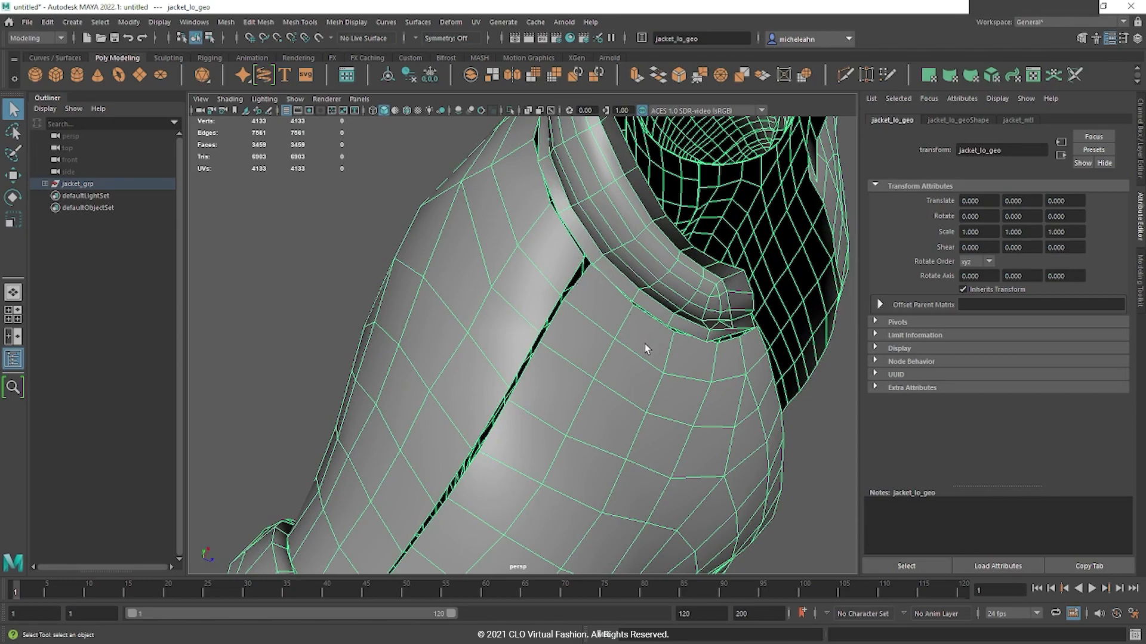
pyautogui.keyDown('alt'); pyautogui.moveTo(645, 344); pyautogui.dragTo(604, 337); pyautogui.keyUp('alt')
pyautogui.keyDown('alt'); pyautogui.moveTo(484, 301); pyautogui.dragTo(614, 279, button='middle'); pyautogui.keyUp('alt')
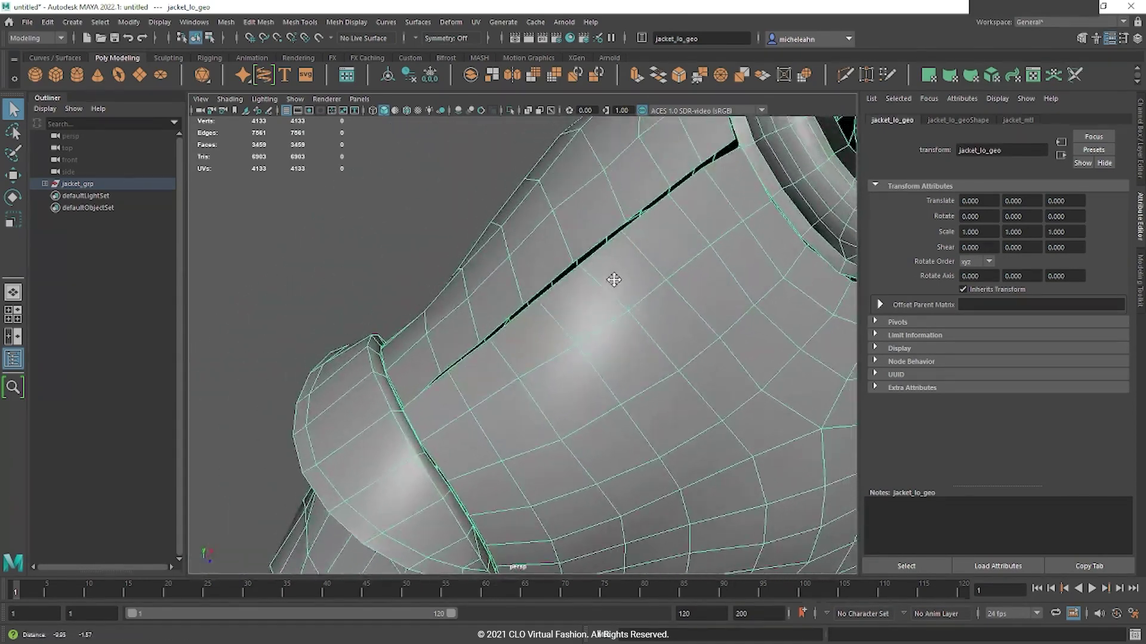
pyautogui.scroll(3, 519, 378)
pyautogui.keyDown('alt'); pyautogui.moveTo(441, 381); pyautogui.dragTo(479, 327, button='middle'); pyautogui.keyUp('alt')
# - Merge the first two pairs of split vertices at the sleeve end of the open shoulder seam
pyautogui.moveTo(493, 312); pyautogui.dragTo(485, 309, button='right')
pyautogui.keyDown('alt'); pyautogui.moveTo(498, 312); pyautogui.dragTo(675, 319); pyautogui.keyUp('alt')
pyautogui.scroll(5, 624, 337)
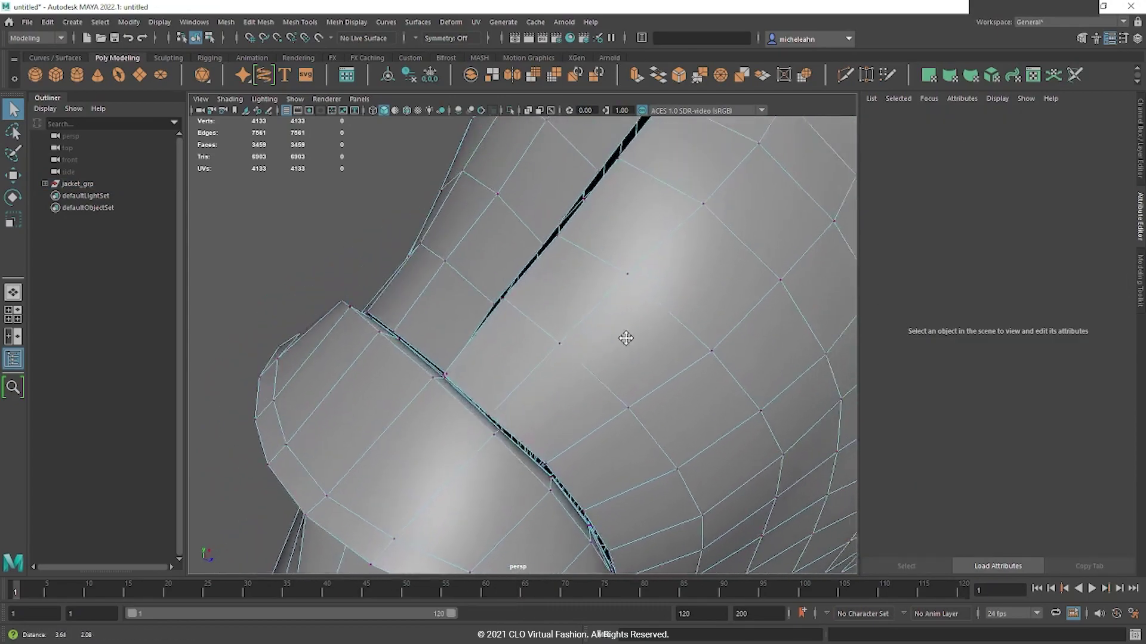
pyautogui.click(478, 276)
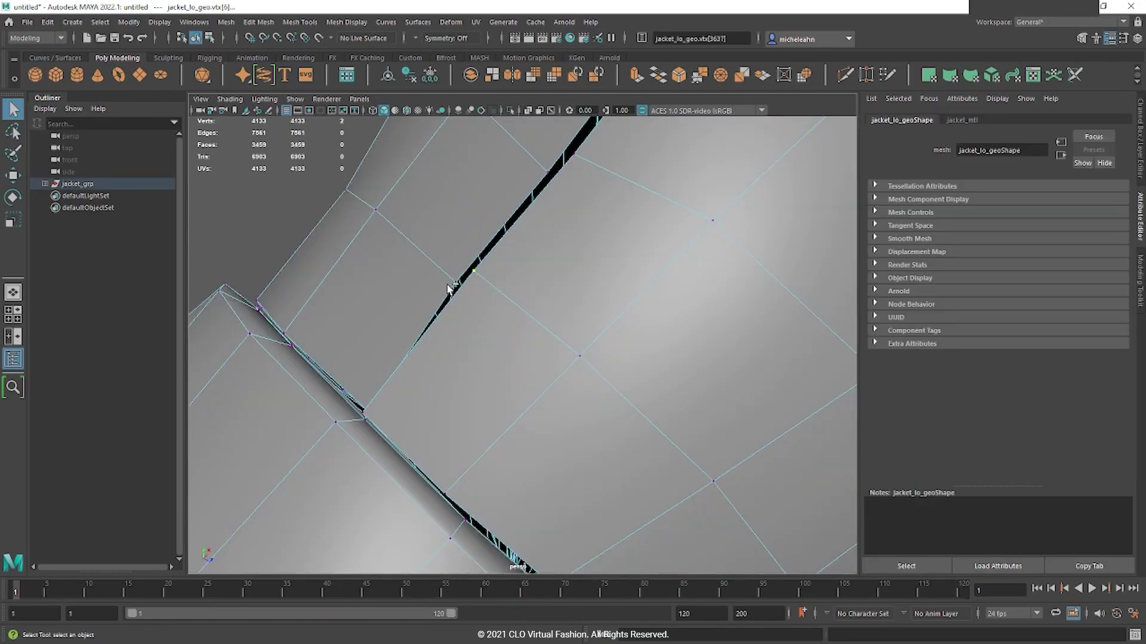
pyautogui.click(305, 24)
pyautogui.moveTo(272, 25)
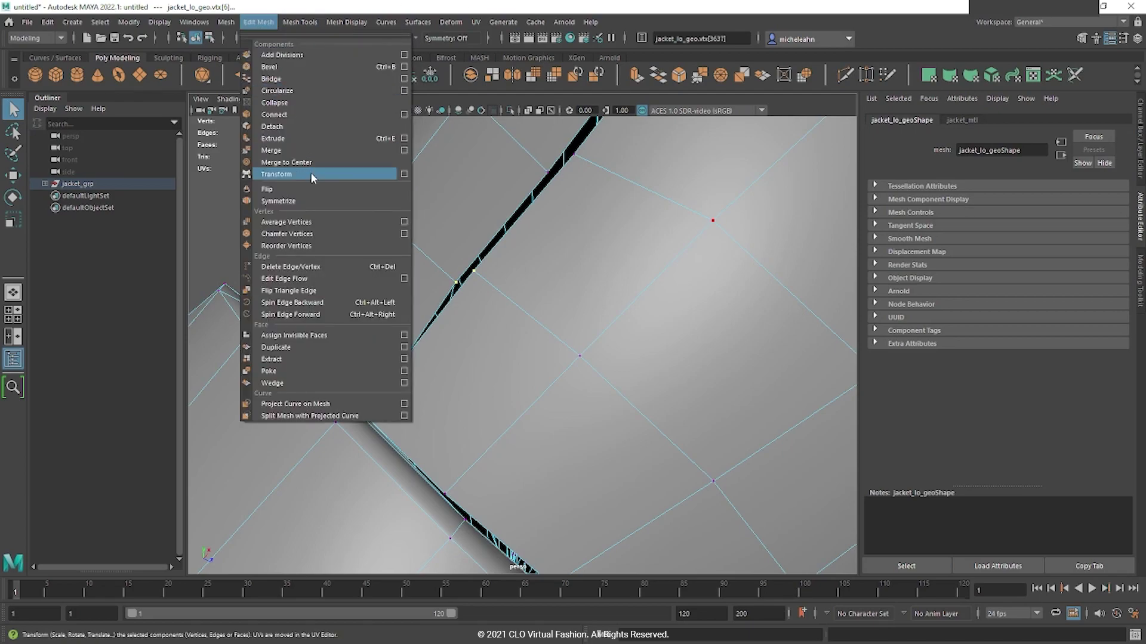
pyautogui.click(300, 150)
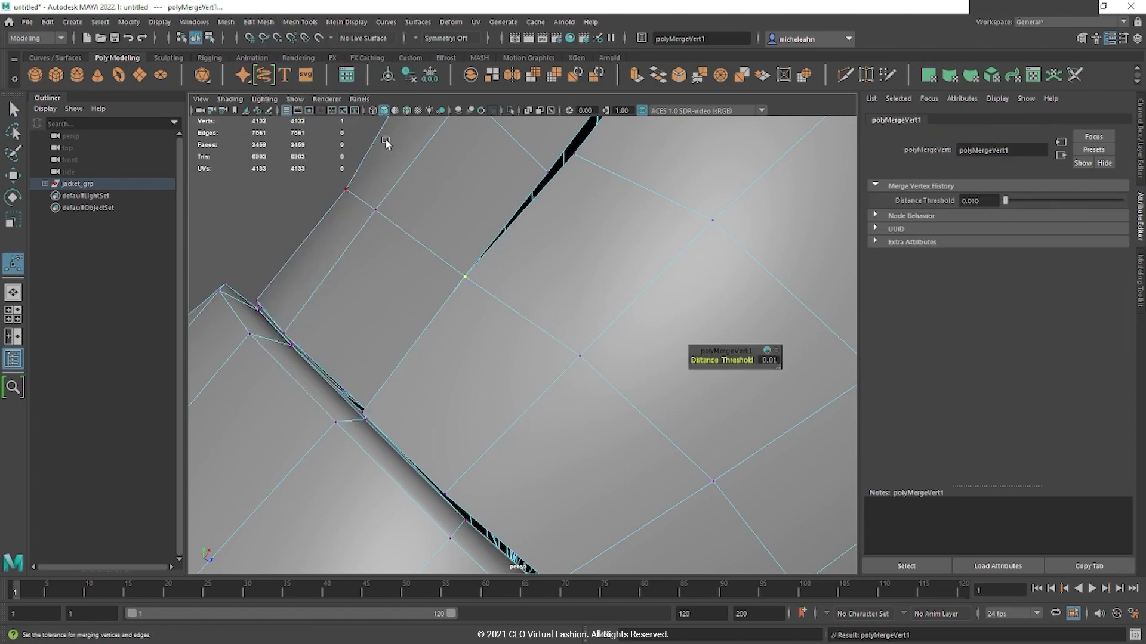
pyautogui.click(574, 162)
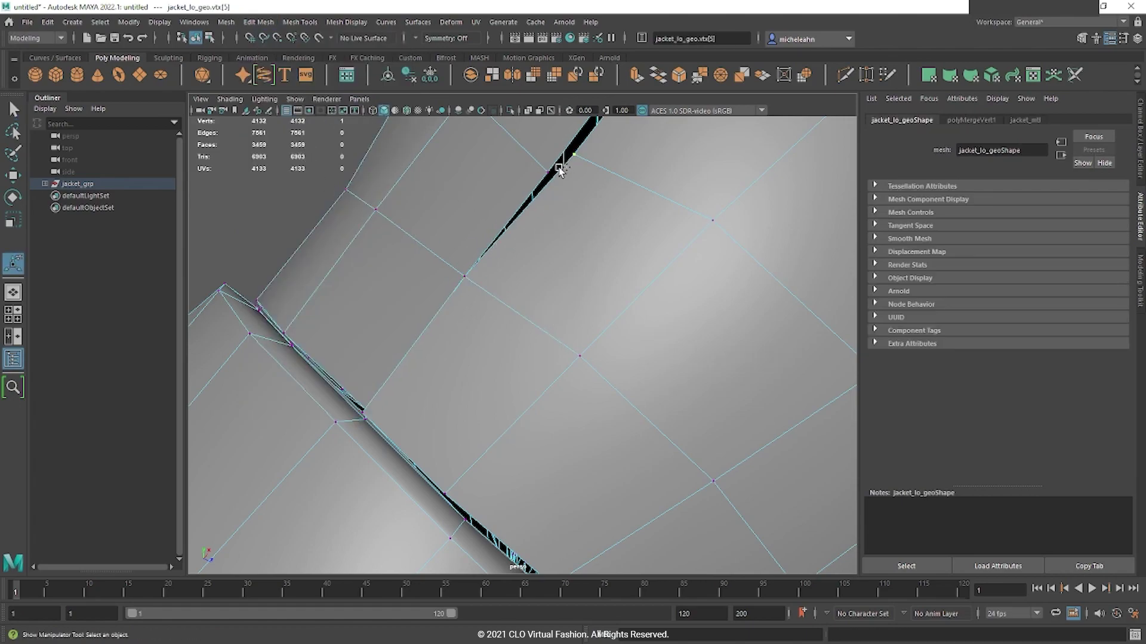
pyautogui.press('g')
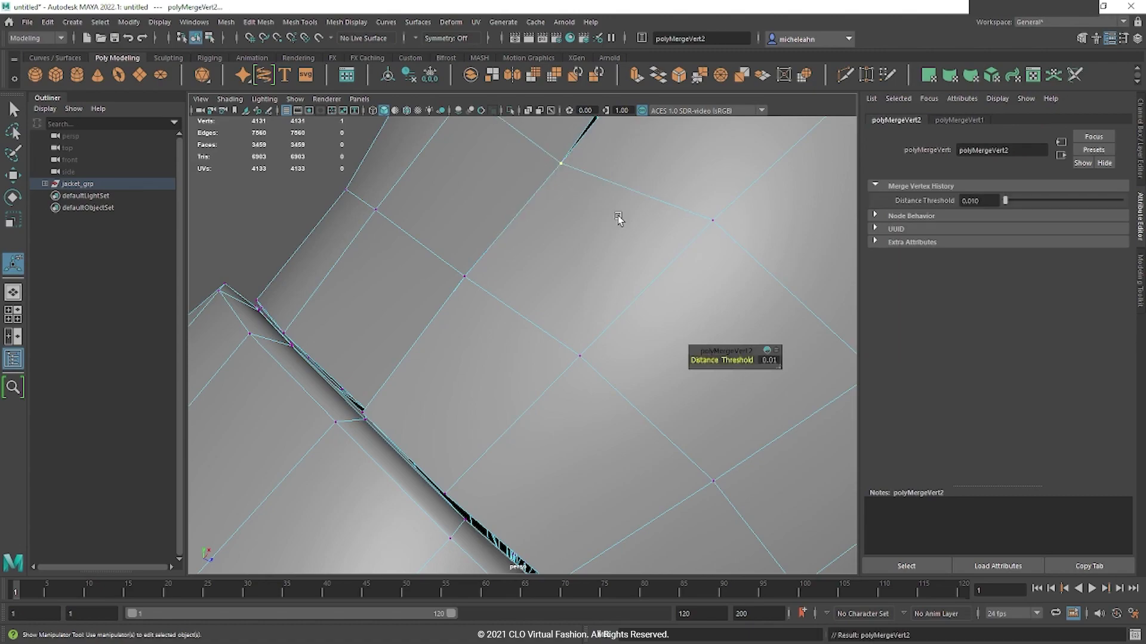
# - Merge the next five vertex pairs one by one along the open shoulder seam toward the collar
pyautogui.scroll(-5, 618, 218)
pyautogui.keyDown('alt'); pyautogui.moveTo(656, 226); pyautogui.dragTo(565, 335, button='middle'); pyautogui.keyUp('alt')
pyautogui.moveTo(540, 336); pyautogui.dragTo(509, 346)
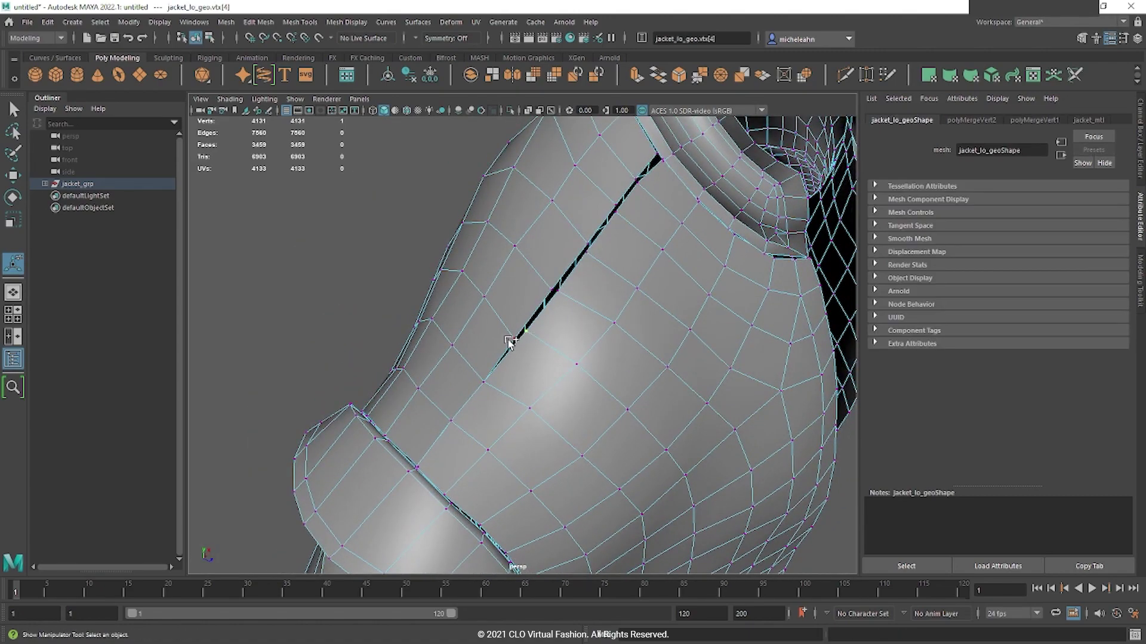
pyautogui.press('g')
pyautogui.click(561, 291)
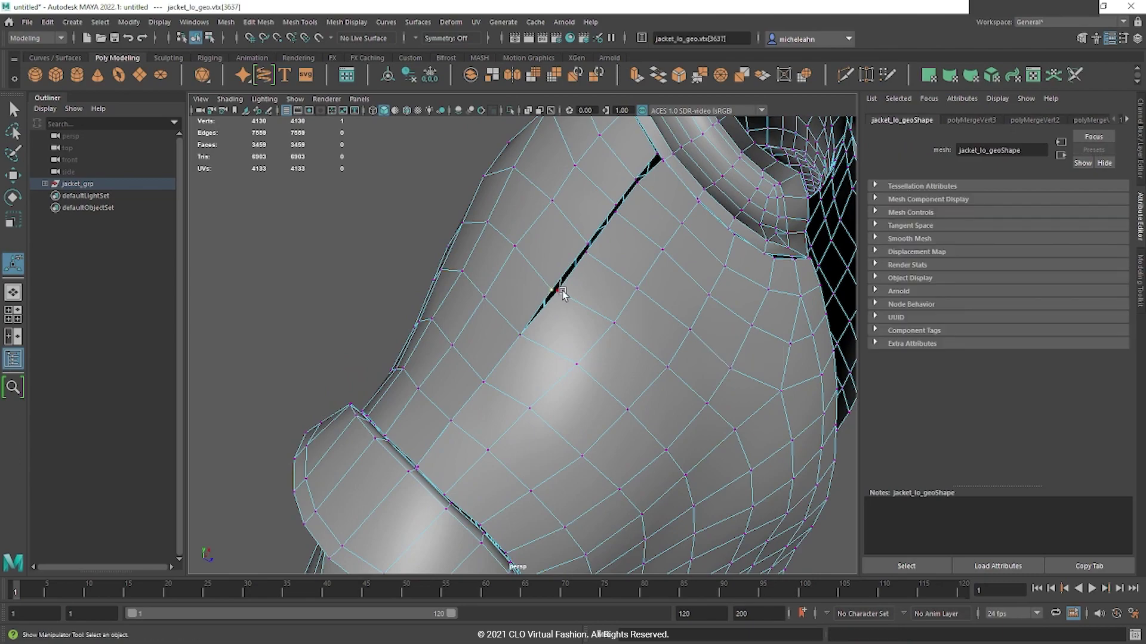
pyautogui.press('g')
pyautogui.moveTo(594, 238); pyautogui.dragTo(583, 249)
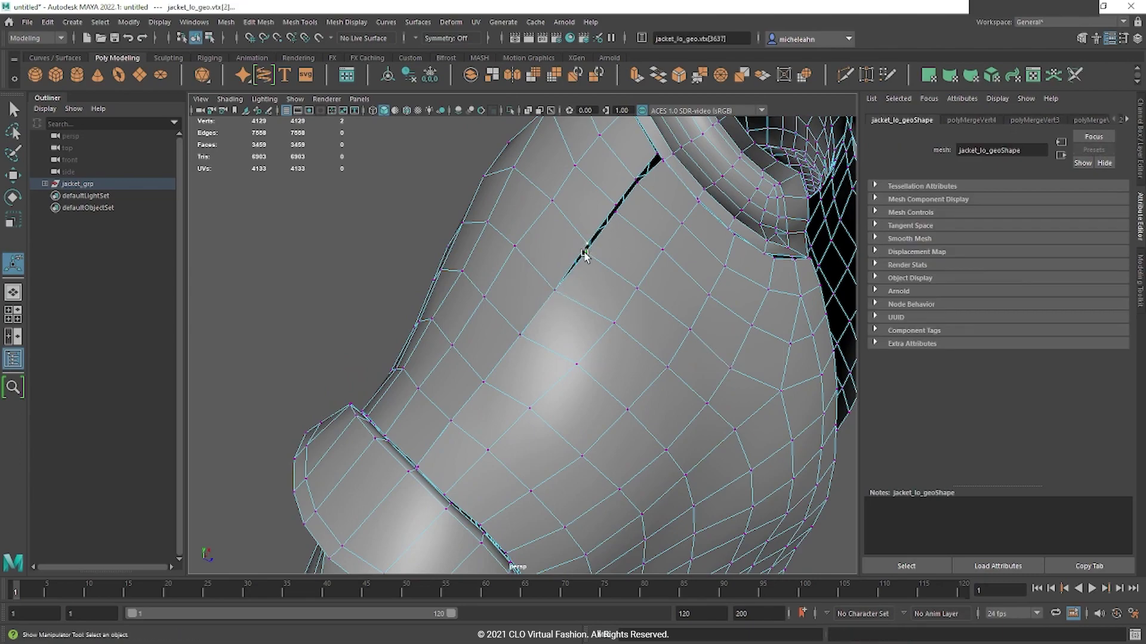
pyautogui.press('g')
pyautogui.click(618, 210)
pyautogui.press('g')
pyautogui.click(635, 179)
pyautogui.keyDown('shift'); pyautogui.click(638, 185); pyautogui.keyUp('shift')
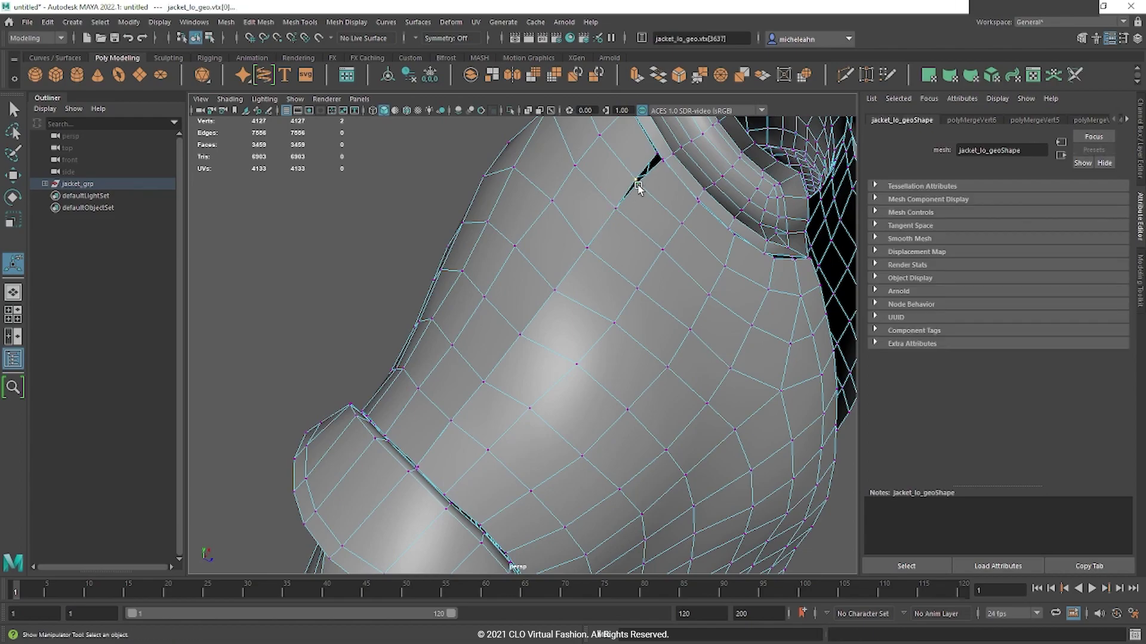
pyautogui.press('g')
pyautogui.keyDown('alt'); pyautogui.moveTo(669, 224); pyautogui.dragTo(621, 231); pyautogui.keyUp('alt')
pyautogui.keyDown('alt'); pyautogui.moveTo(525, 251); pyautogui.dragTo(566, 272, button='right'); pyautogui.keyUp('alt')
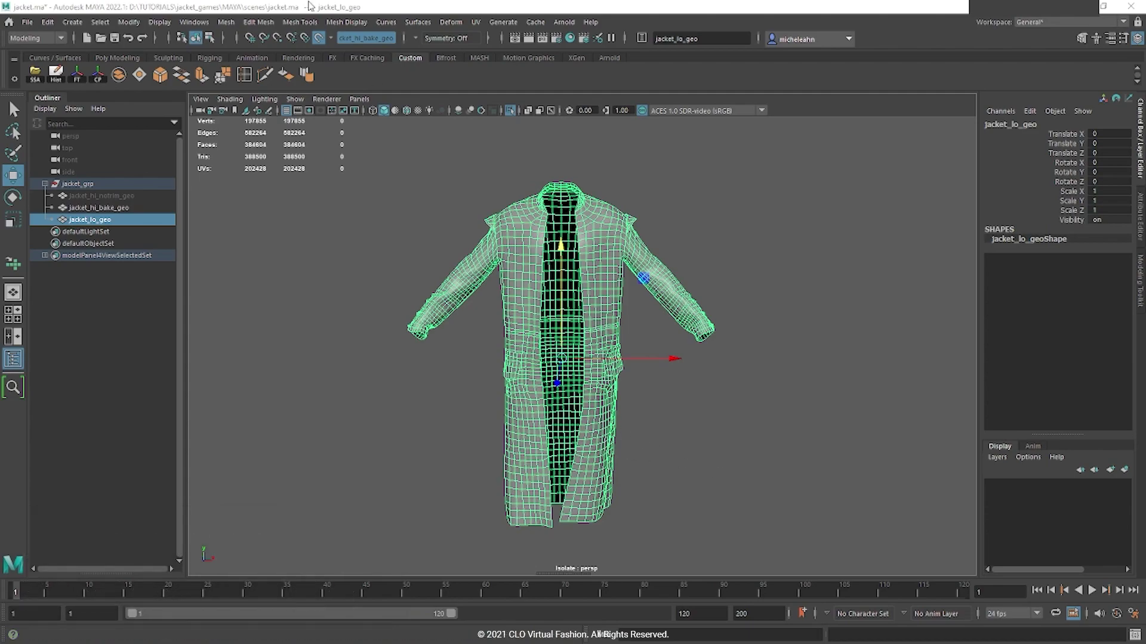
# - Export the selected jacket_lo_geo as an FBX file named jacket_lo_maya to a subfolder of jacket_games
pyautogui.click(27, 22)
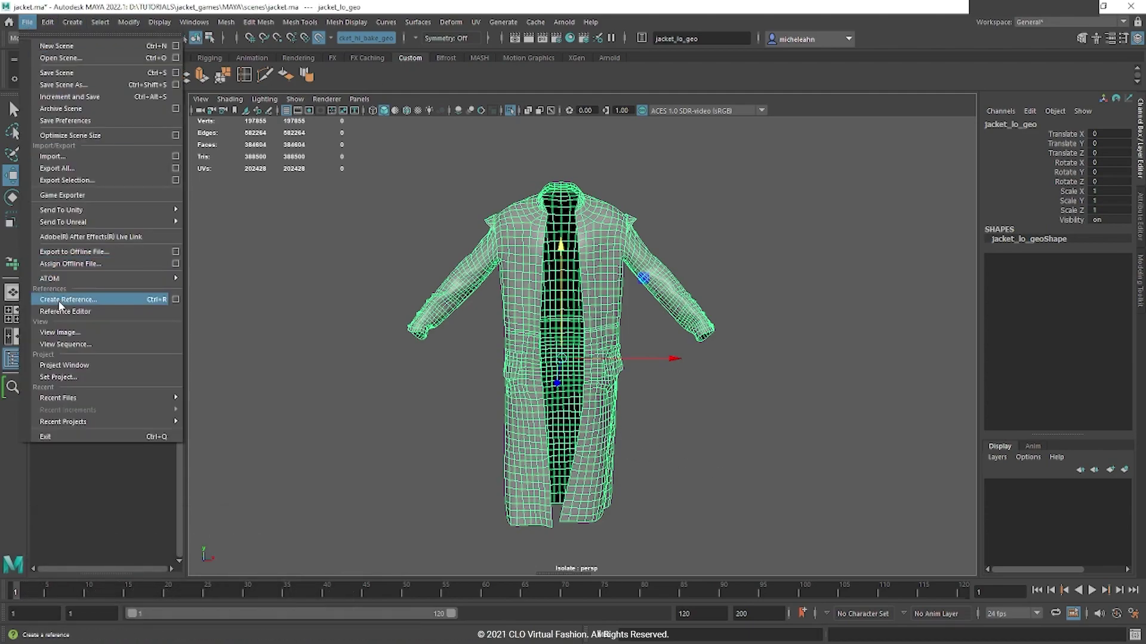
pyautogui.click(67, 180)
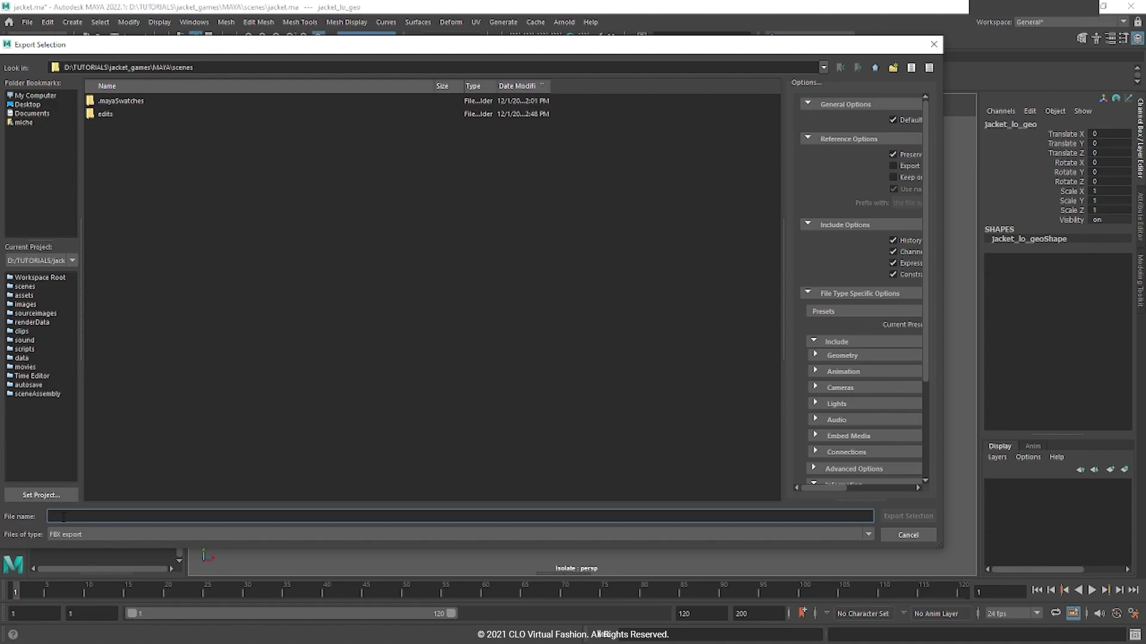
pyautogui.write('jacket_lo_maya')
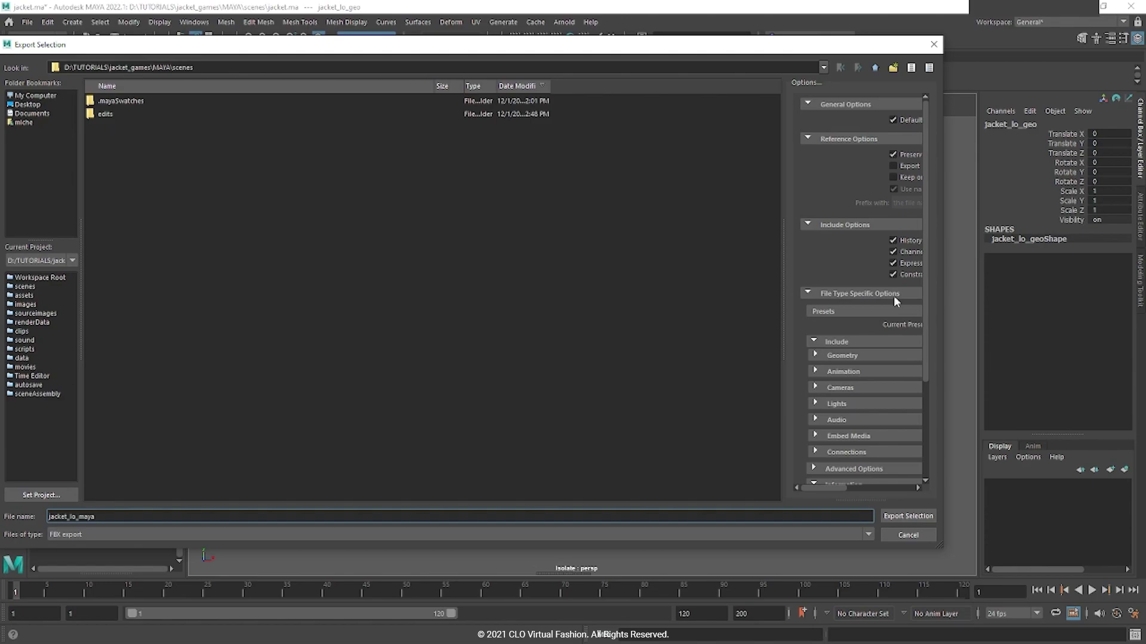
pyautogui.click(874, 68)
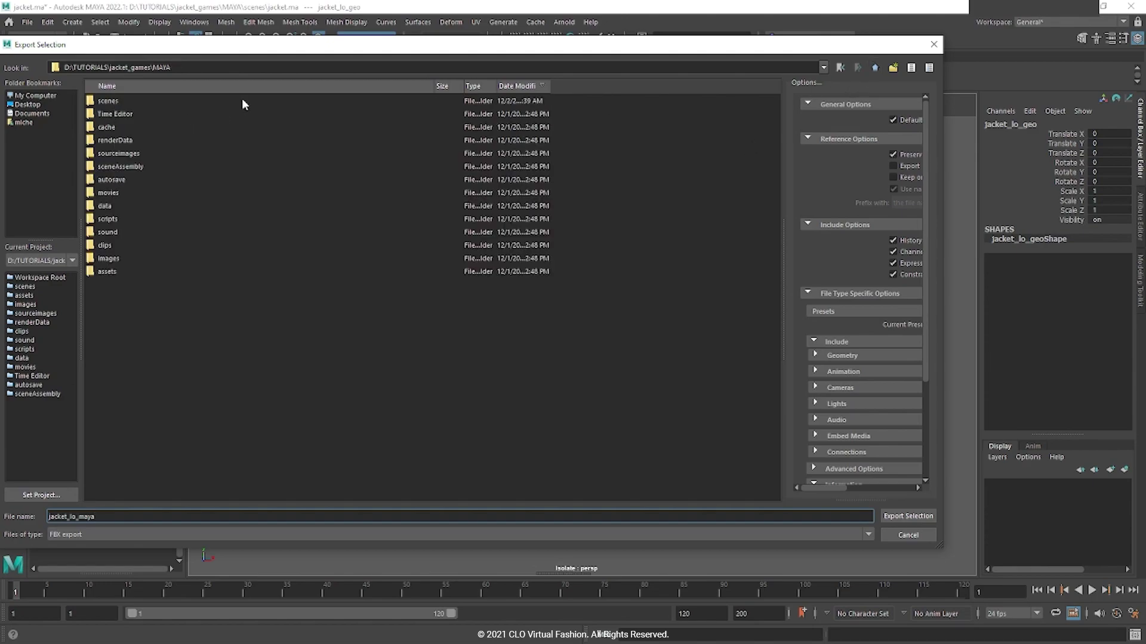
pyautogui.click(875, 68)
pyautogui.doubleClick(110, 129)
pyautogui.click(907, 515)
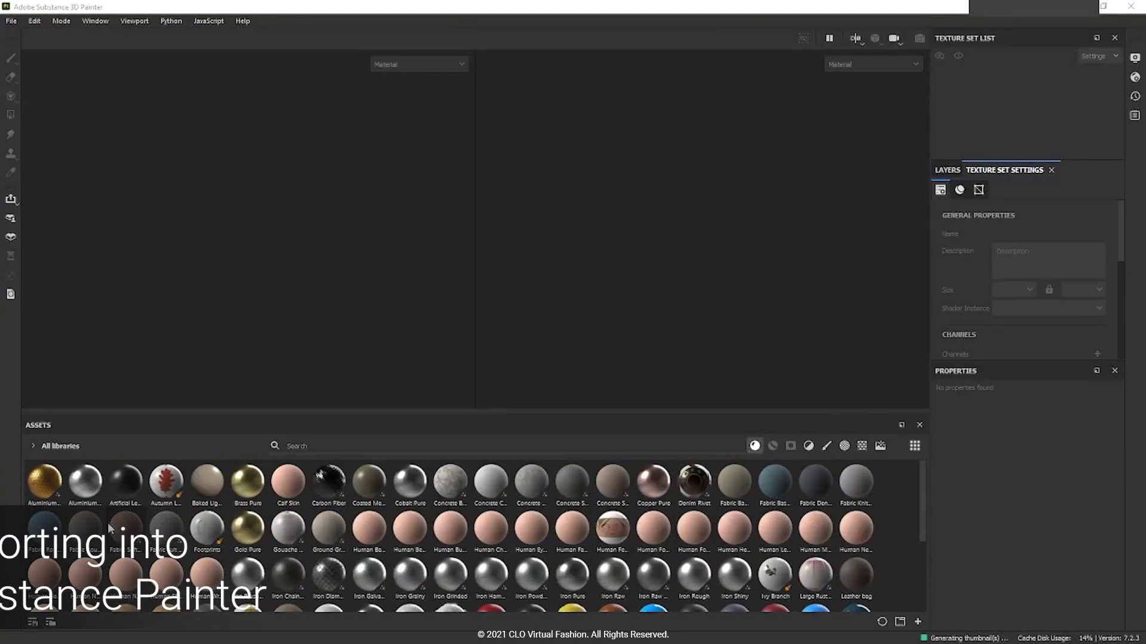
# - Start a new project with the PBR - Metallic Roughness Alpha-blend template and load jacket_lo_maya as its mesh file
pyautogui.click(8, 21)
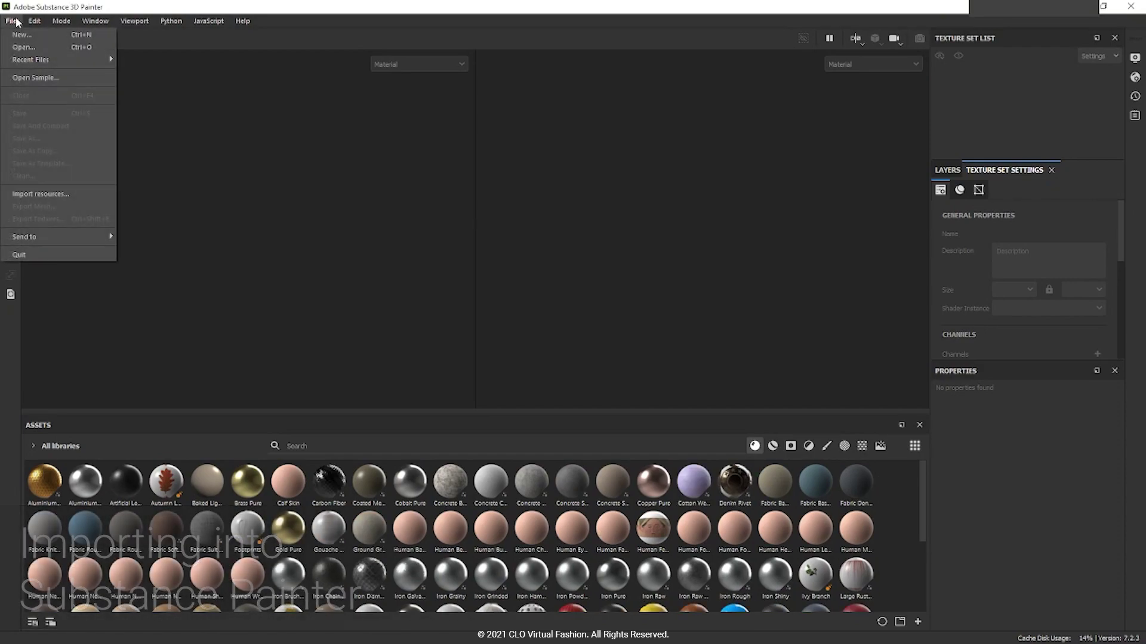
pyautogui.click(27, 35)
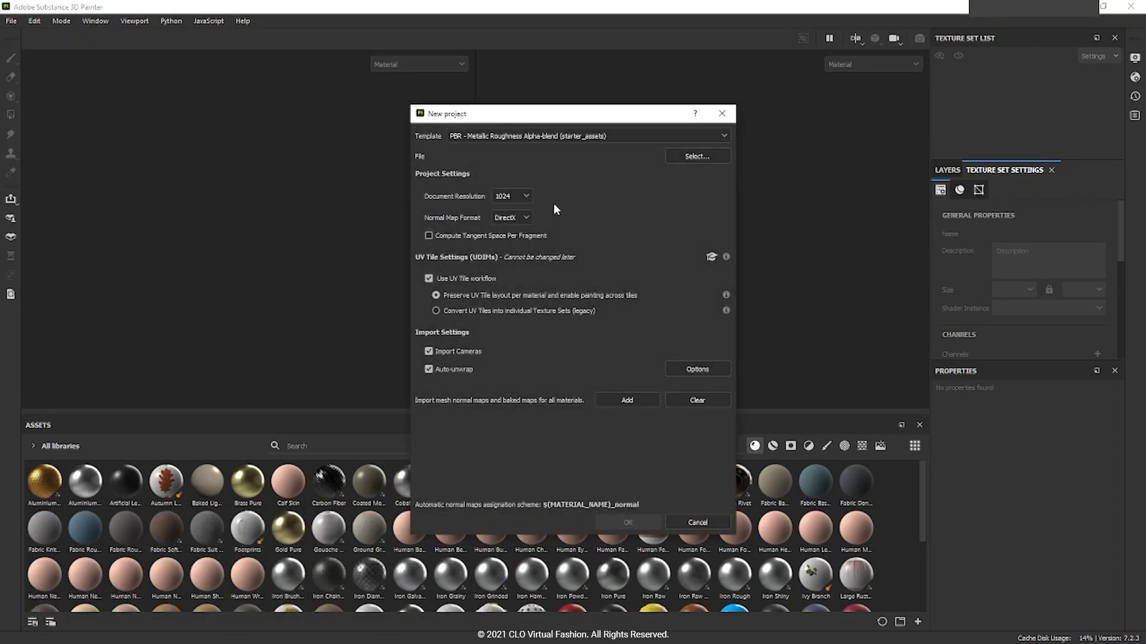
pyautogui.moveTo(546, 113); pyautogui.dragTo(429, 104)
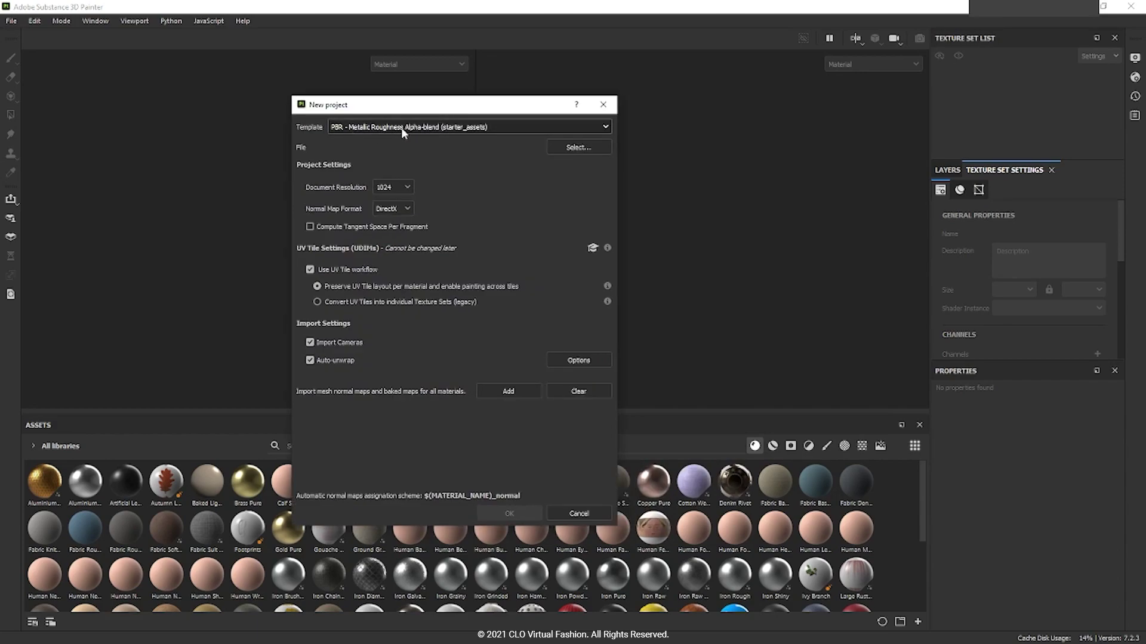
pyautogui.click(573, 147)
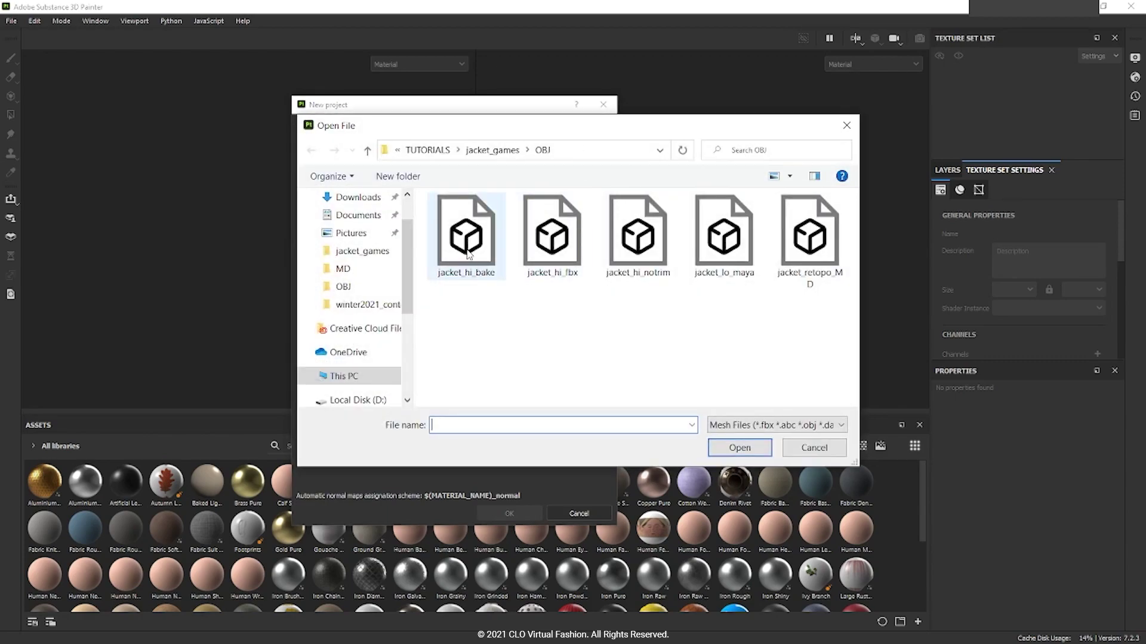
pyautogui.click(708, 270)
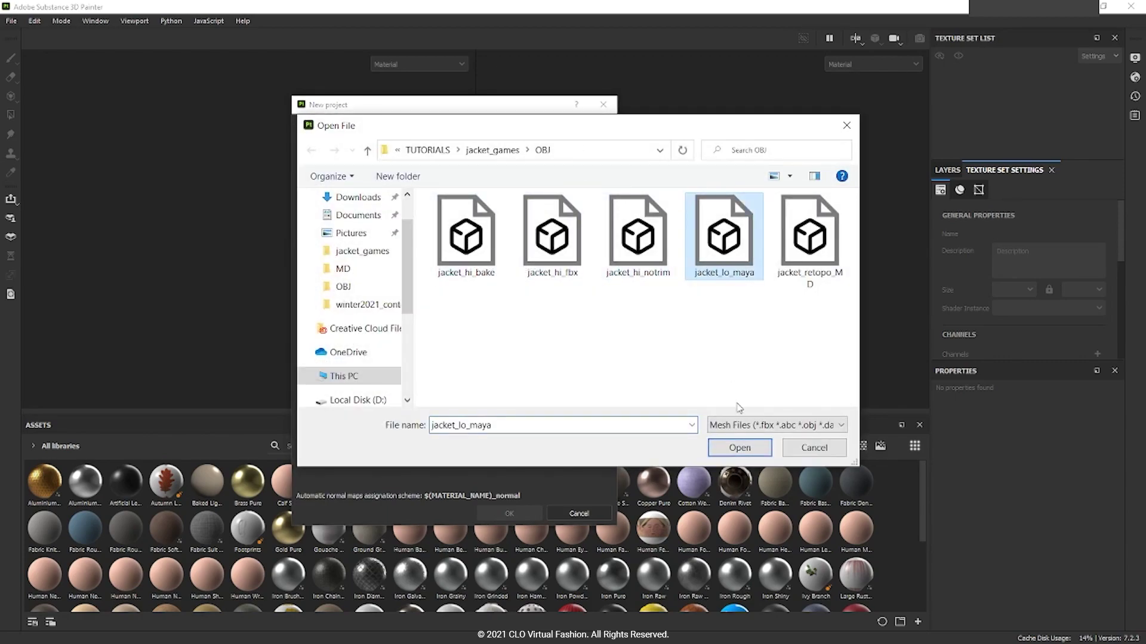
pyautogui.click(737, 449)
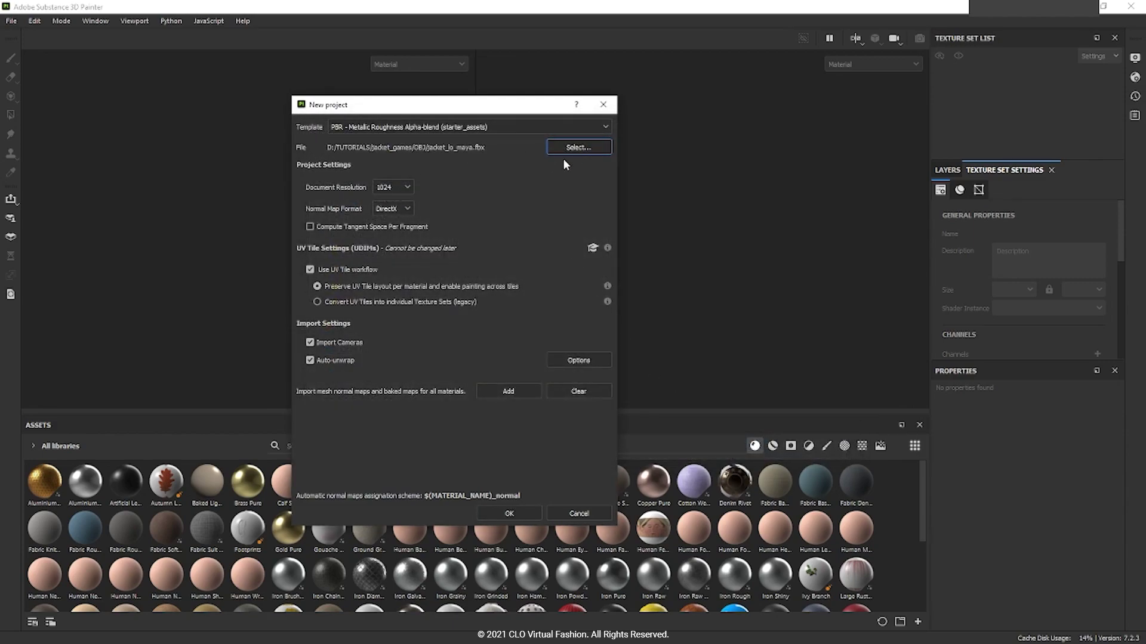
# - Set the document resolution to 4096 and the normal map format to OpenGL, and create the project
pyautogui.click(408, 188)
pyautogui.click(382, 263)
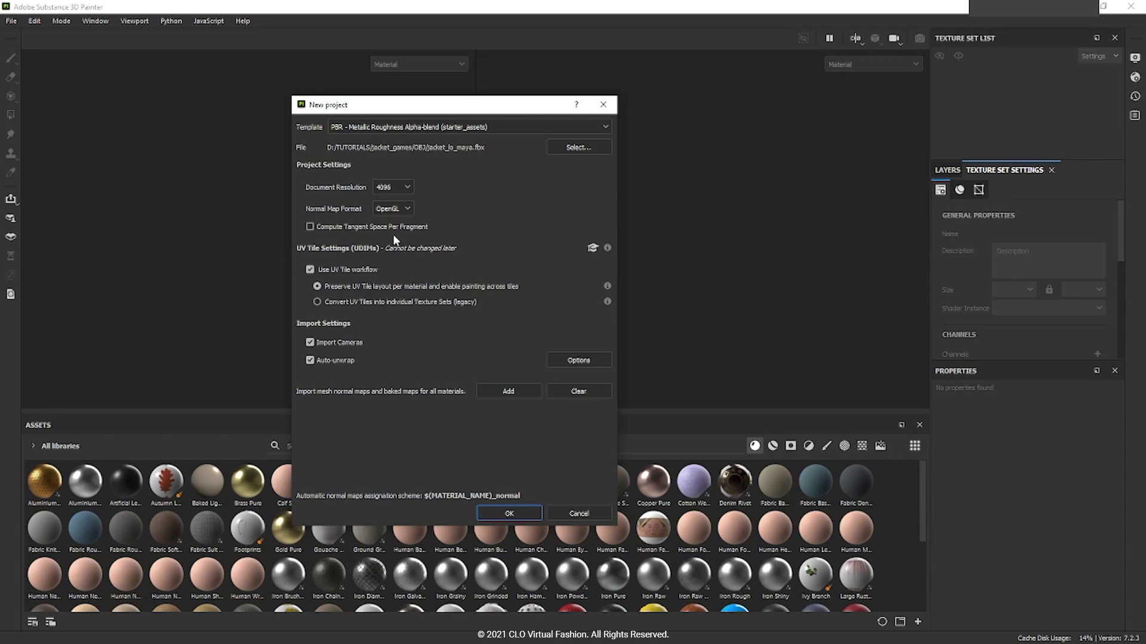
pyautogui.click(509, 514)
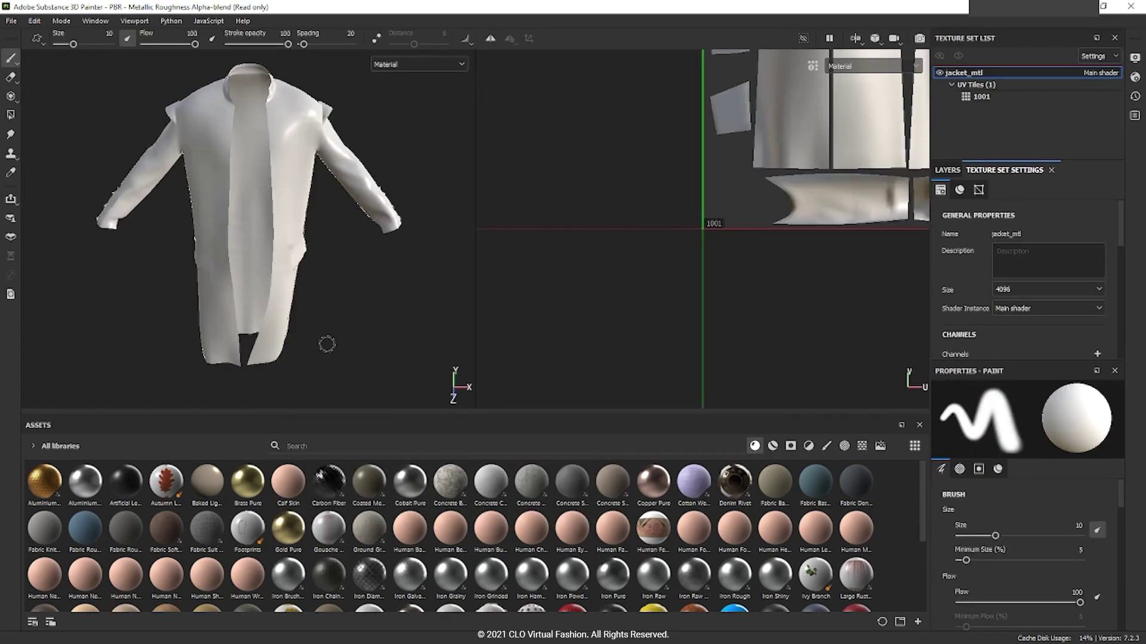
# - Change the environment map to Studio Tomoco and rotate the environment lighting to brighten the front of the jacket
pyautogui.keyDown('alt'); pyautogui.moveTo(325, 328); pyautogui.dragTo(350, 335); pyautogui.keyUp('alt')
pyautogui.press('f')
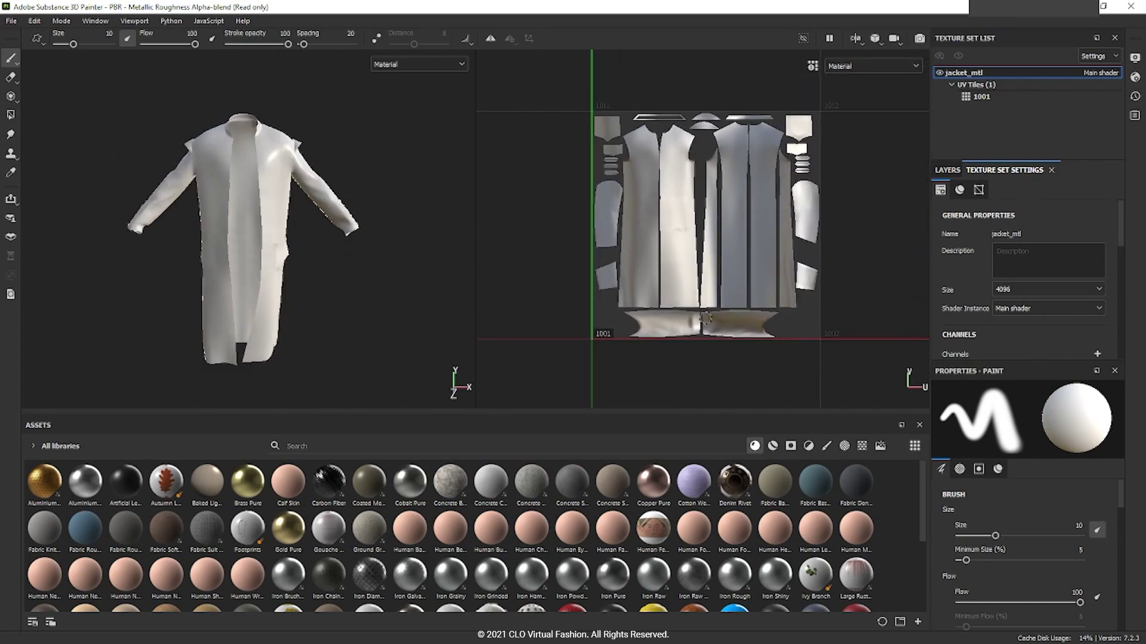
pyautogui.scroll(2, 706, 318)
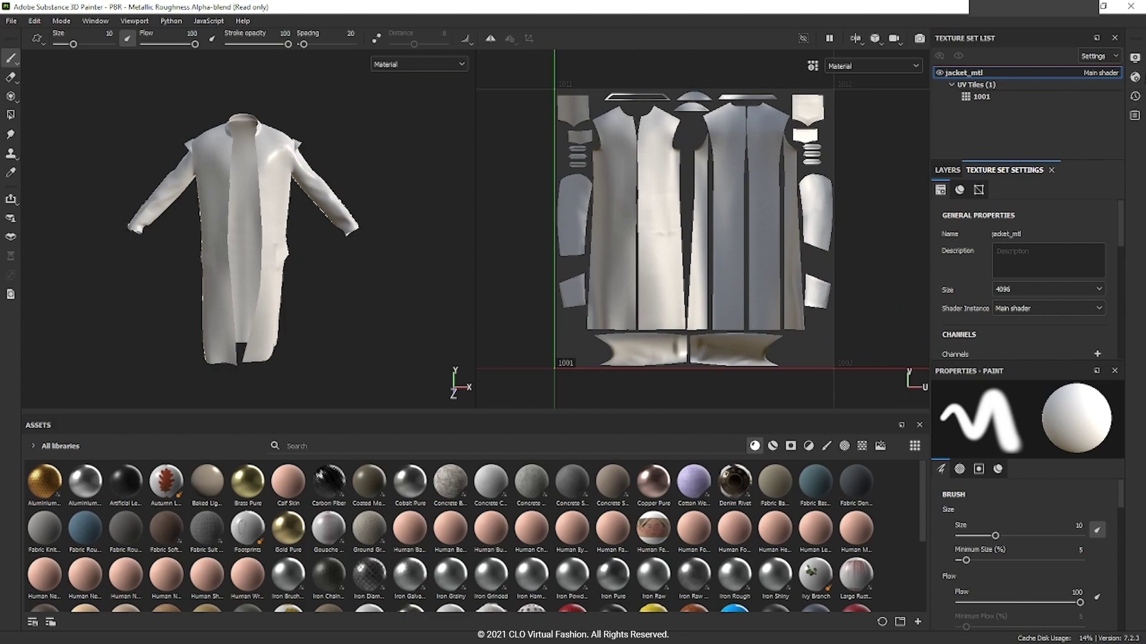
pyautogui.click(1135, 57)
pyautogui.click(1077, 165)
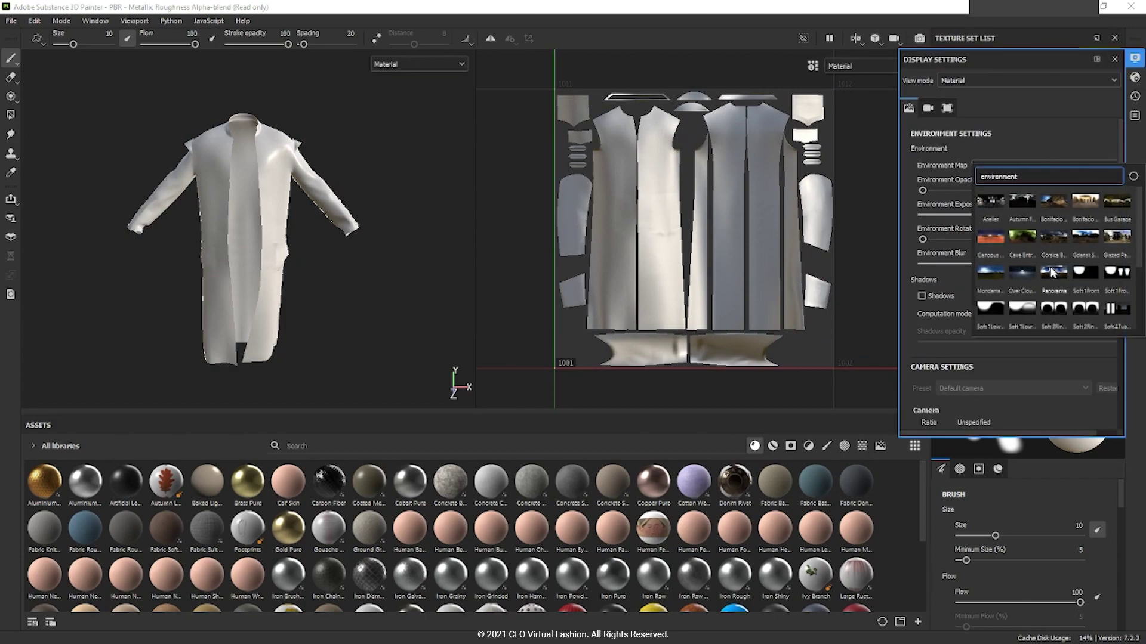
pyautogui.scroll(-3, 1094, 292)
pyautogui.click(1085, 280)
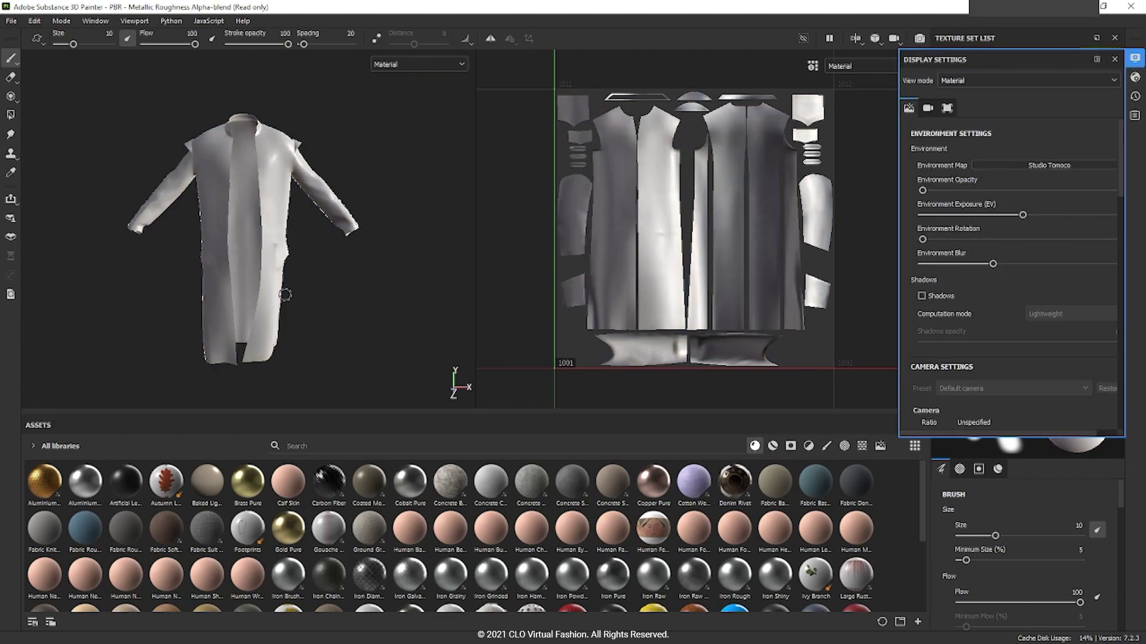
pyautogui.keyDown('shift'); pyautogui.moveTo(376, 307); pyautogui.dragTo(374, 299, button='right'); pyautogui.keyUp('shift')
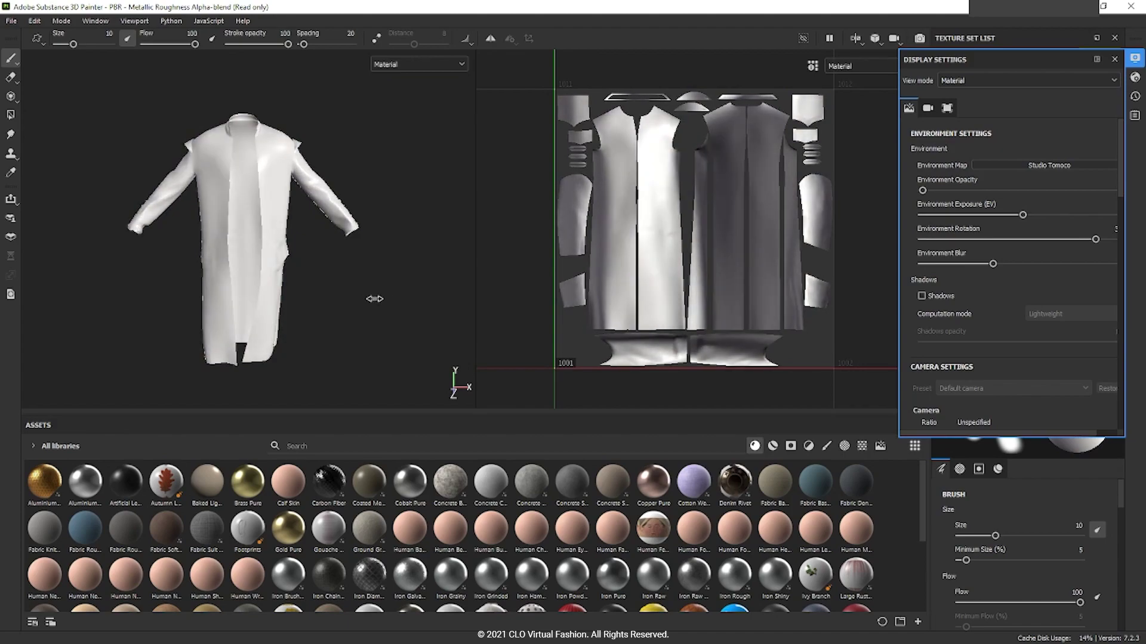
pyautogui.keyDown('alt'); pyautogui.moveTo(391, 329); pyautogui.dragTo(388, 320); pyautogui.keyUp('alt')
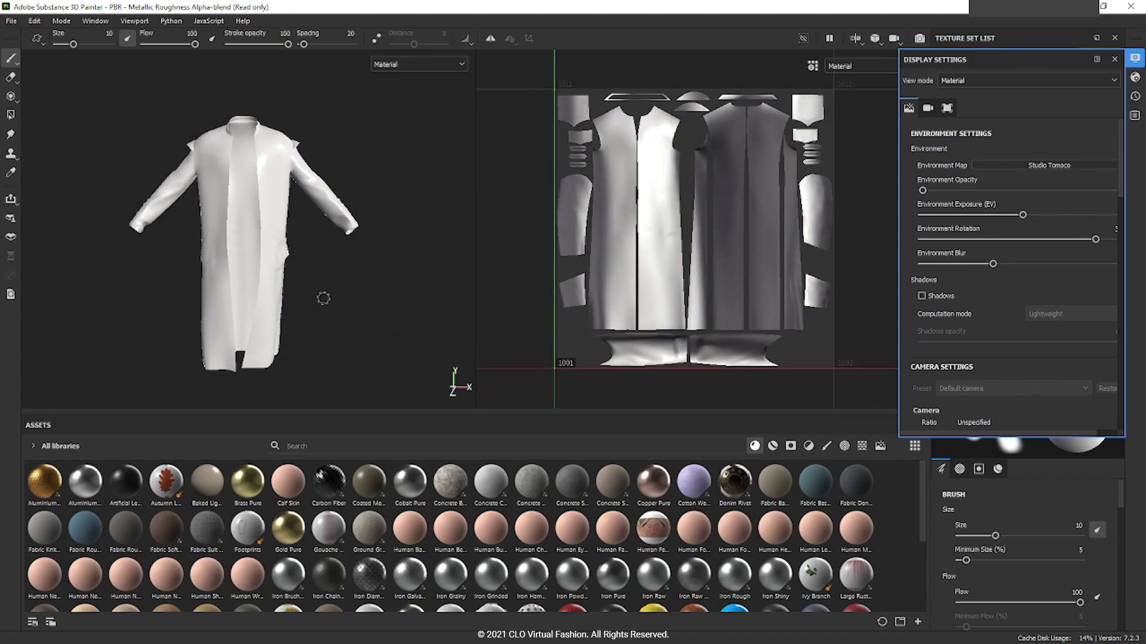
pyautogui.moveTo(324, 313)
pyautogui.keyDown('alt'); pyautogui.mouseDown(button='middle')
pyautogui.moveTo(331, 299)
pyautogui.moveTo(345, 309)
pyautogui.mouseUp(button='middle'); pyautogui.keyUp('alt')
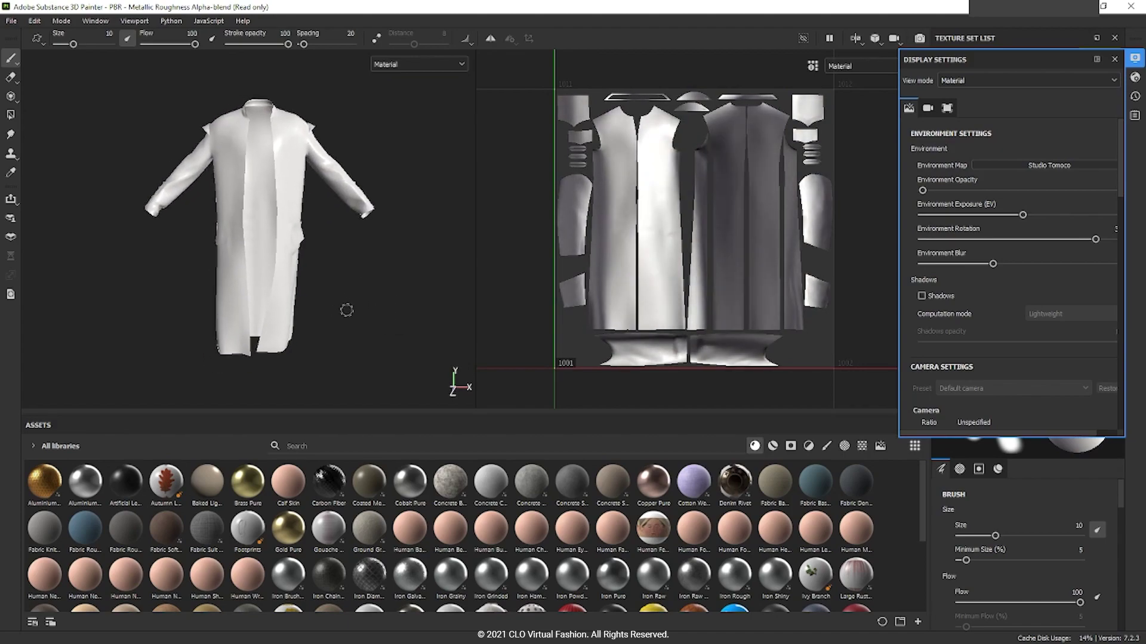
pyautogui.click(1113, 59)
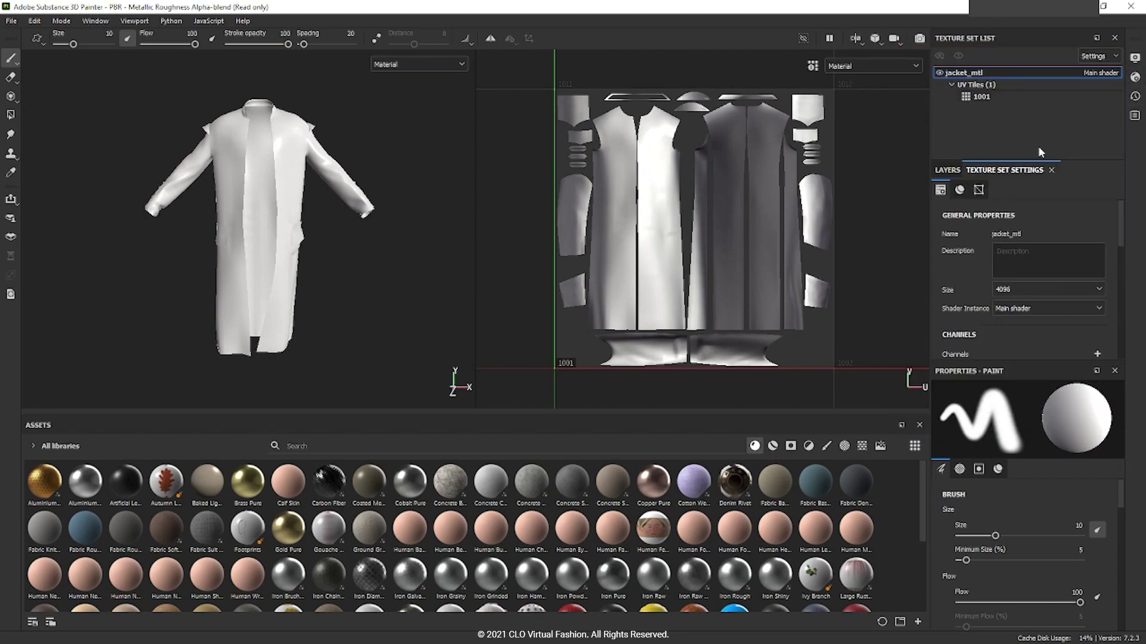
# - Open the mesh map baking settings for jacket_mtl and set the output size to 4096
pyautogui.click(1002, 171)
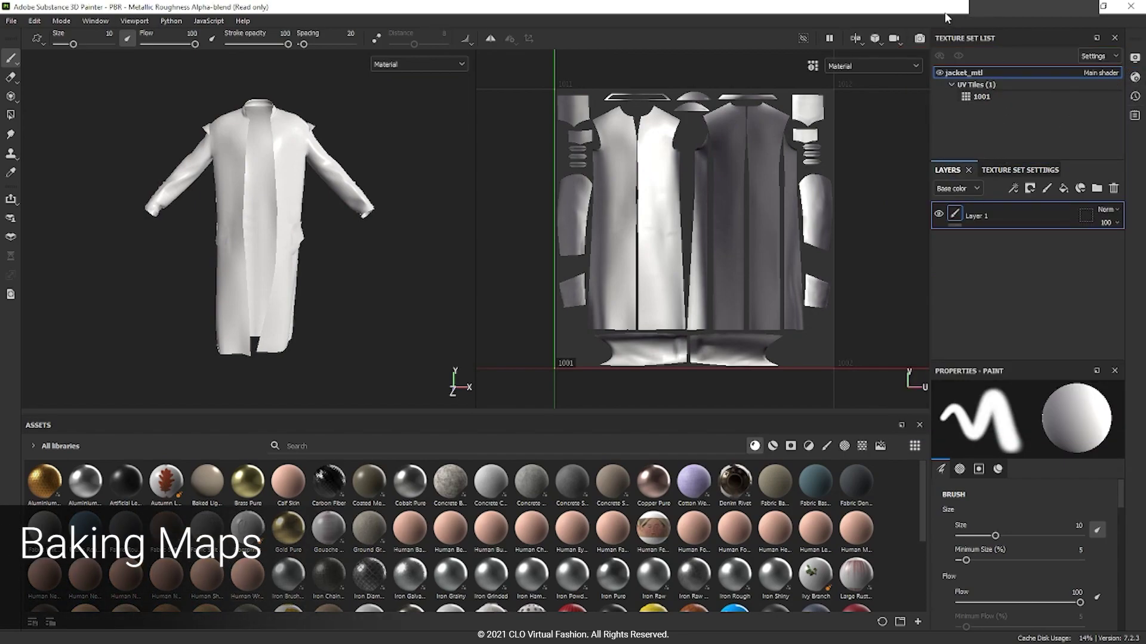
pyautogui.click(1029, 171)
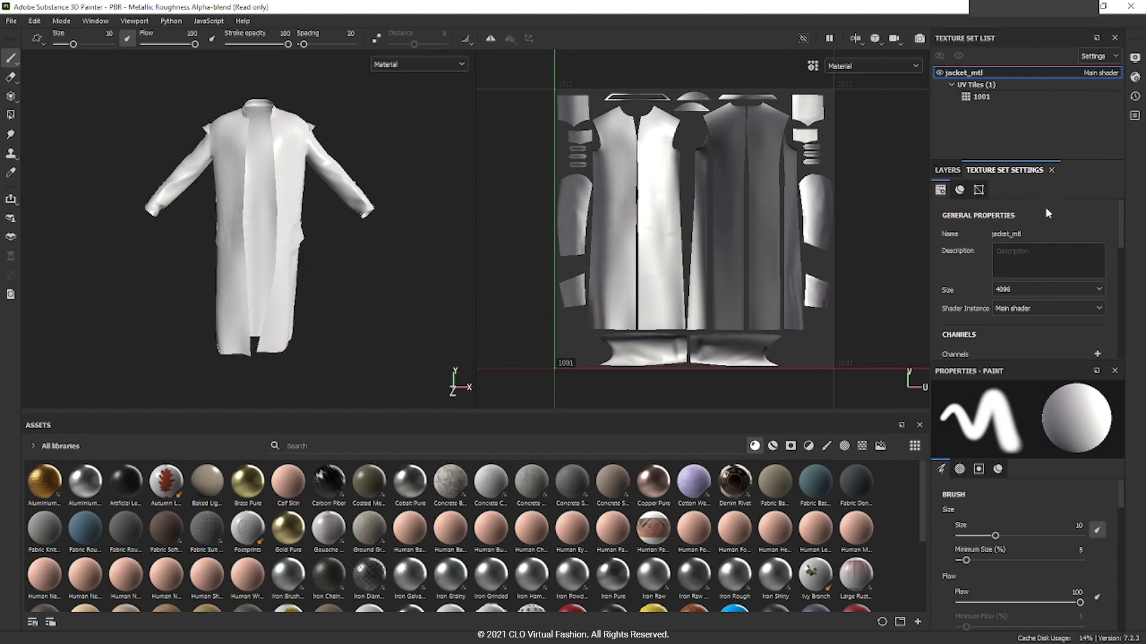
pyautogui.scroll(-10, 1045, 206)
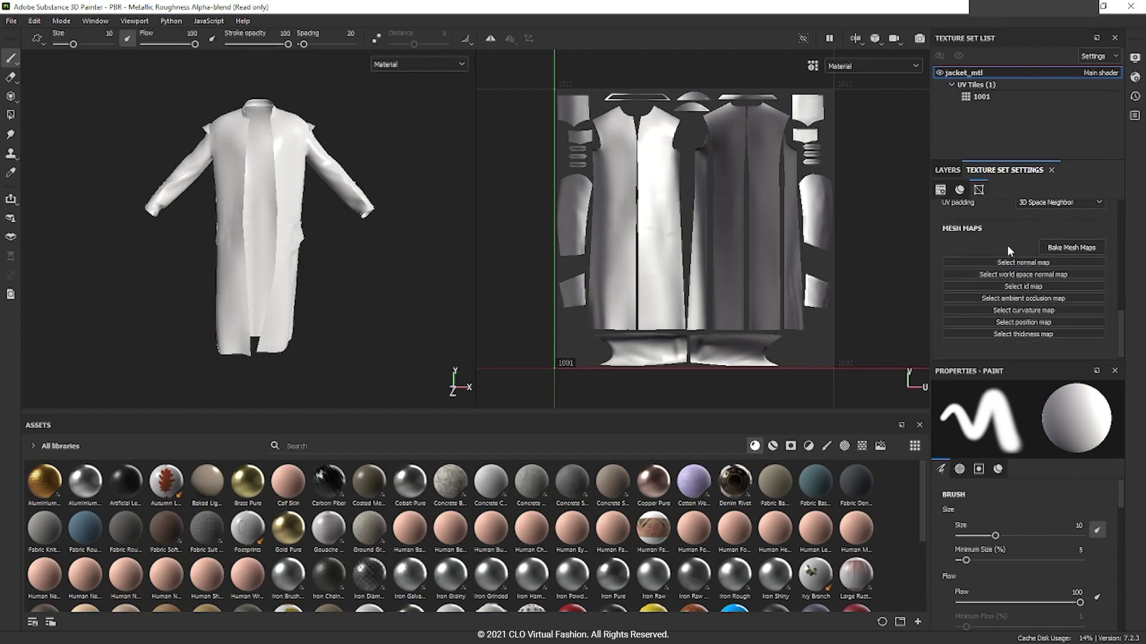
pyautogui.click(1076, 247)
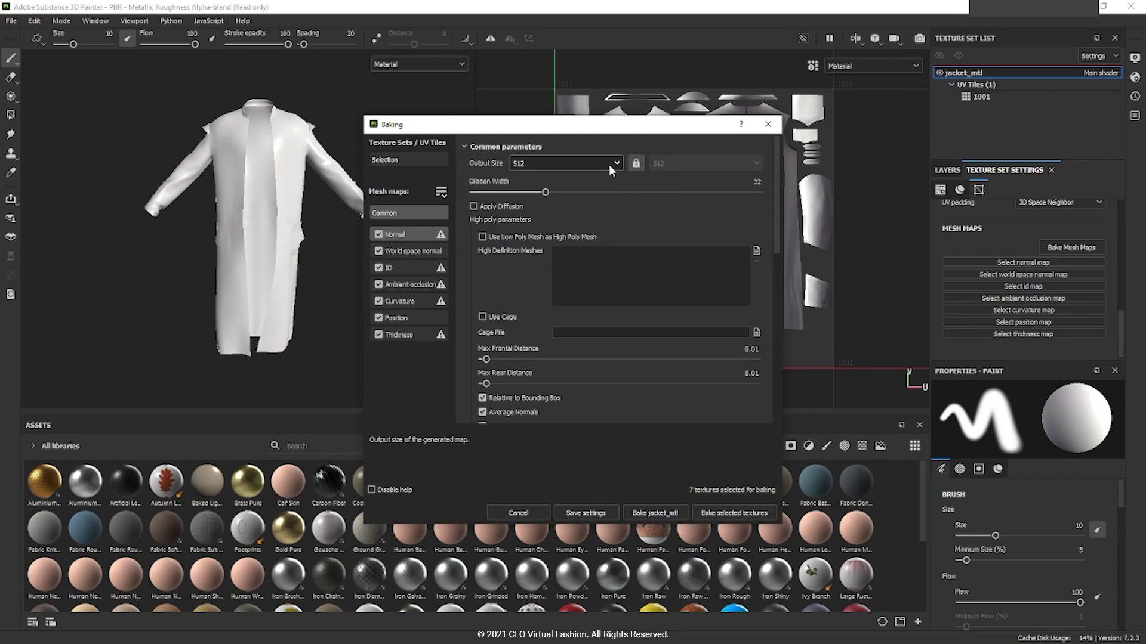
pyautogui.moveTo(533, 128); pyautogui.dragTo(385, 115)
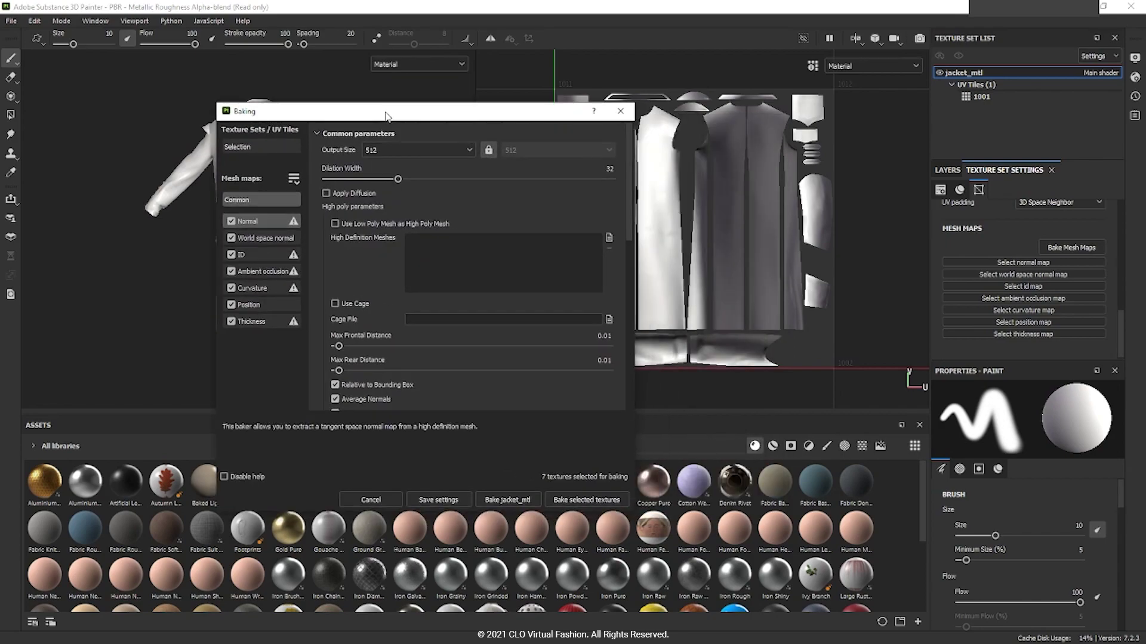
pyautogui.click(470, 151)
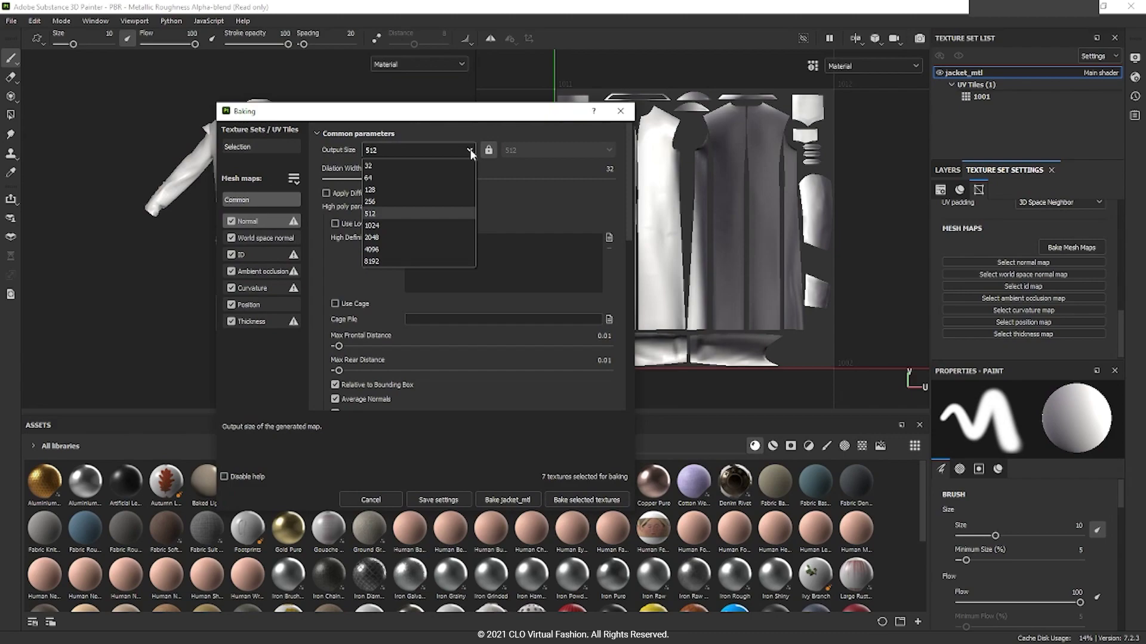
pyautogui.click(370, 248)
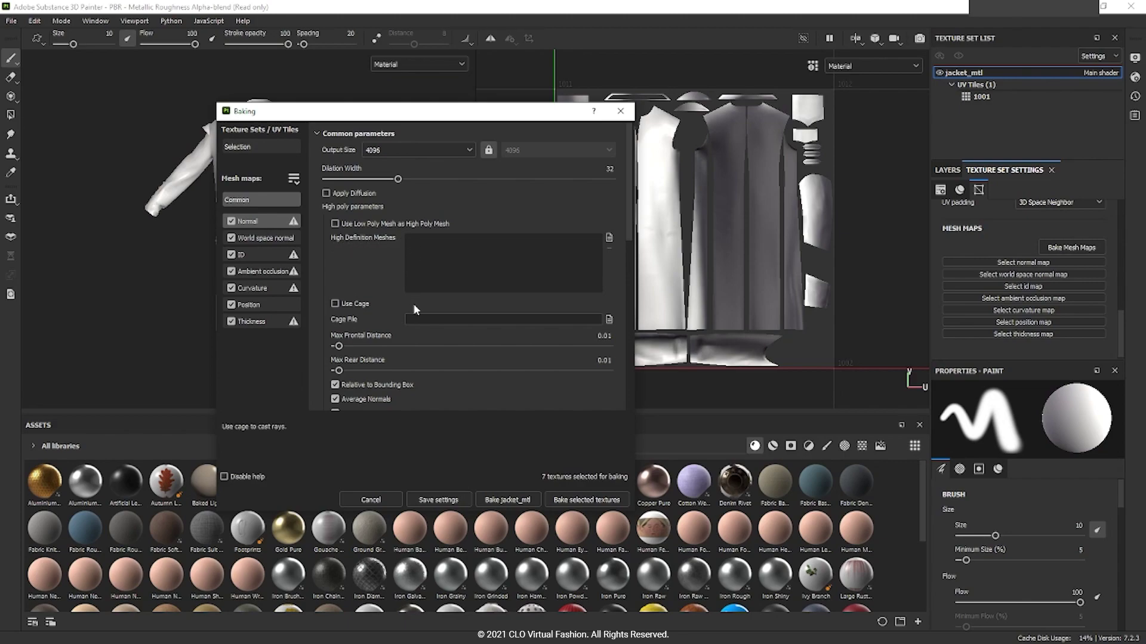
# - Load jacket_hi_bake as the high definition mesh and bake the selected mesh map textures
pyautogui.click(609, 239)
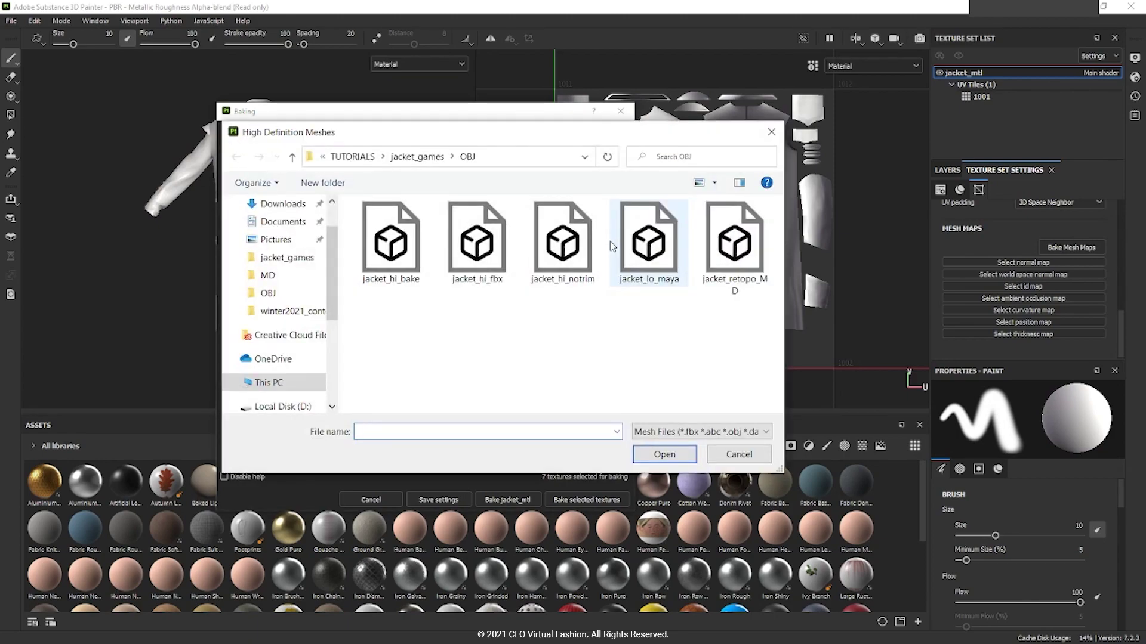
pyautogui.click(394, 245)
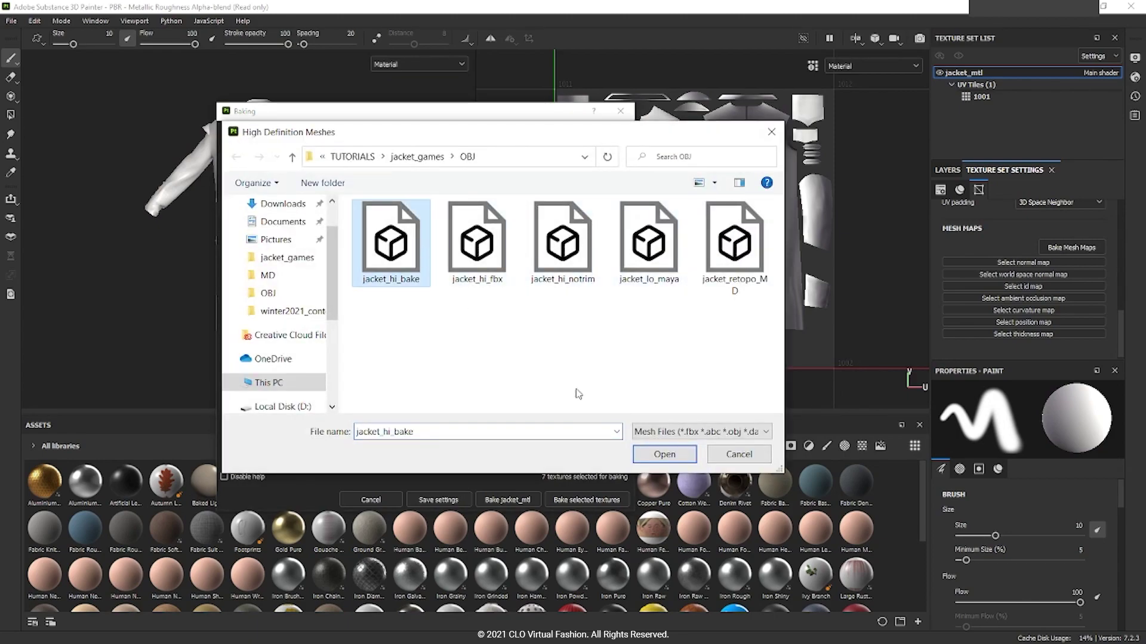
pyautogui.click(664, 455)
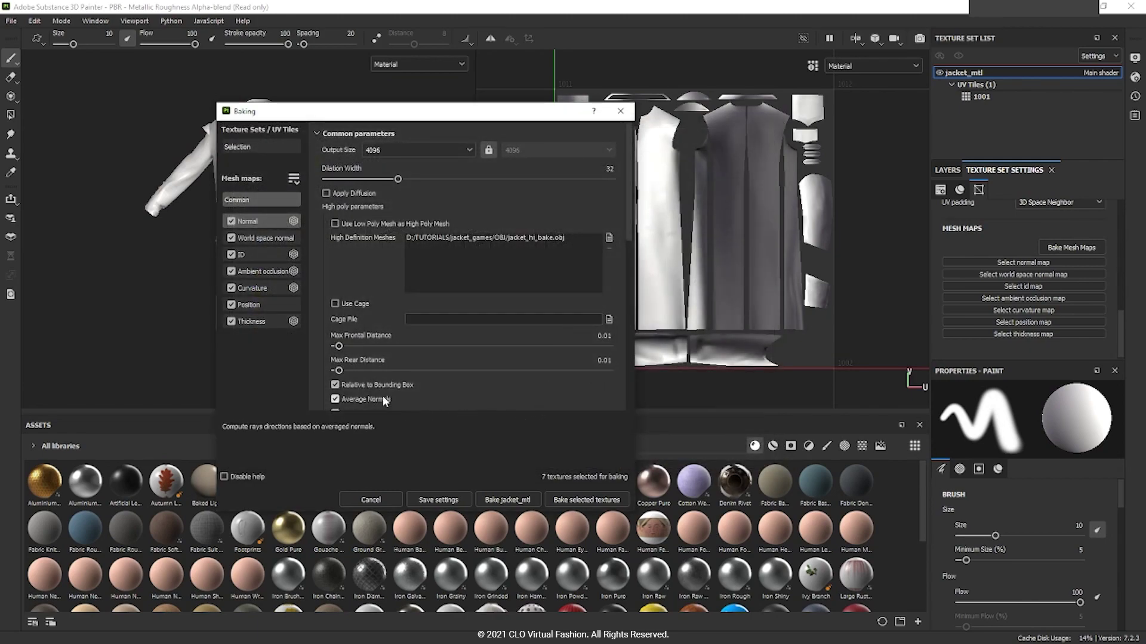
pyautogui.click(574, 500)
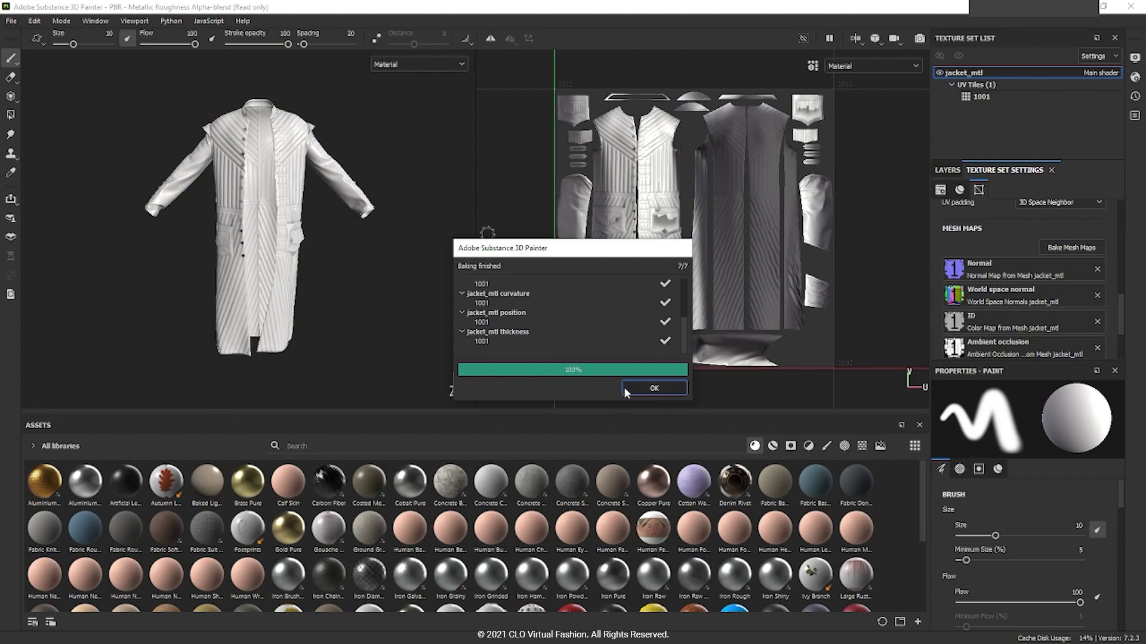
pyautogui.click(654, 388)
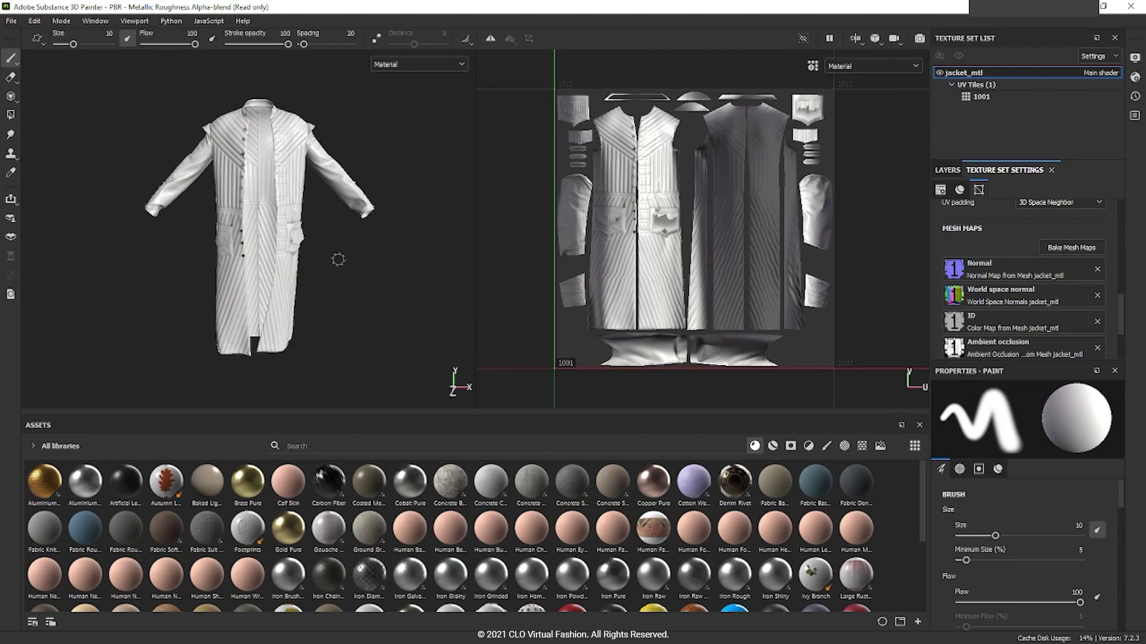
# - Examine the baked quilting detail on the jacket's chest, collar and back, rotating the lighting to reveal it
pyautogui.scroll(5, 343, 291)
pyautogui.keyDown('alt'); pyautogui.moveTo(404, 316); pyautogui.dragTo(378, 315); pyautogui.keyUp('alt')
pyautogui.scroll(1, 378, 320)
pyautogui.scroll(1, 378, 319)
pyautogui.keyDown('alt'); pyautogui.moveTo(391, 262); pyautogui.dragTo(357, 370, button='middle'); pyautogui.keyUp('alt')
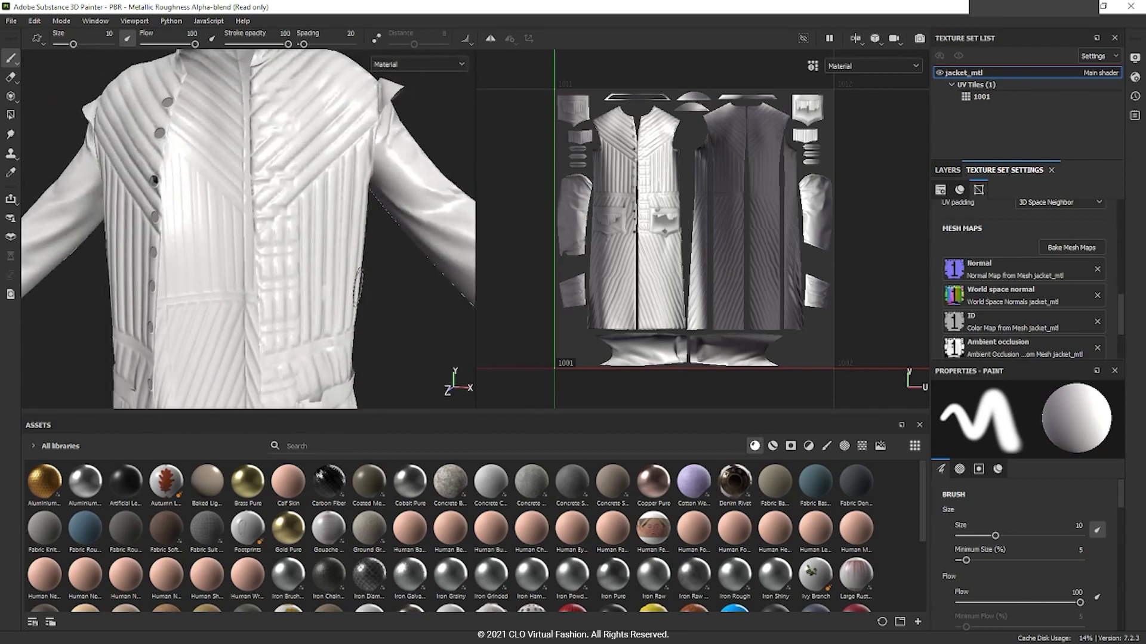
pyautogui.scroll(-1, 357, 358)
pyautogui.moveTo(355, 327)
pyautogui.keyDown('alt'); pyautogui.mouseDown()
pyautogui.moveTo(311, 326)
pyautogui.moveTo(376, 330)
pyautogui.mouseUp(); pyautogui.keyUp('alt')
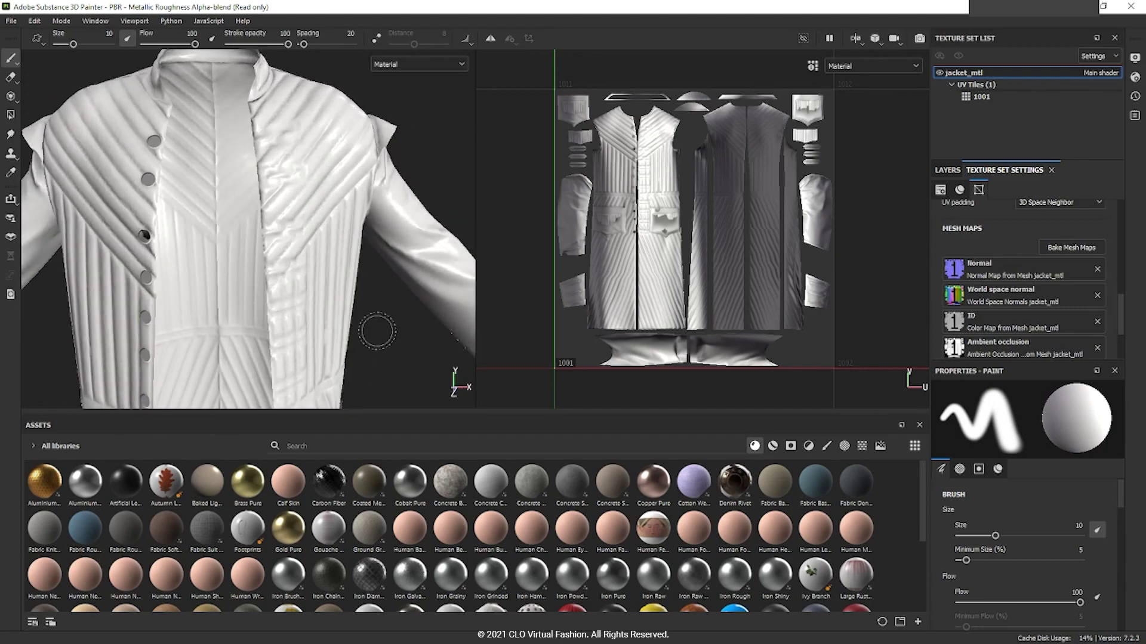
pyautogui.scroll(-3, 380, 332)
pyautogui.keyDown('alt'); pyautogui.moveTo(385, 358); pyautogui.dragTo(374, 216, button='middle'); pyautogui.keyUp('alt')
pyautogui.moveTo(374, 216)
pyautogui.keyDown('alt'); pyautogui.mouseDown()
pyautogui.moveTo(371, 256)
pyautogui.moveTo(344, 258)
pyautogui.moveTo(449, 256)
pyautogui.moveTo(377, 254)
pyautogui.moveTo(417, 259)
pyautogui.moveTo(386, 260)
pyautogui.mouseUp(); pyautogui.keyUp('alt')
pyautogui.keyDown('shift'); pyautogui.moveTo(386, 260); pyautogui.dragTo(311, 259, button='right'); pyautogui.keyUp('shift')
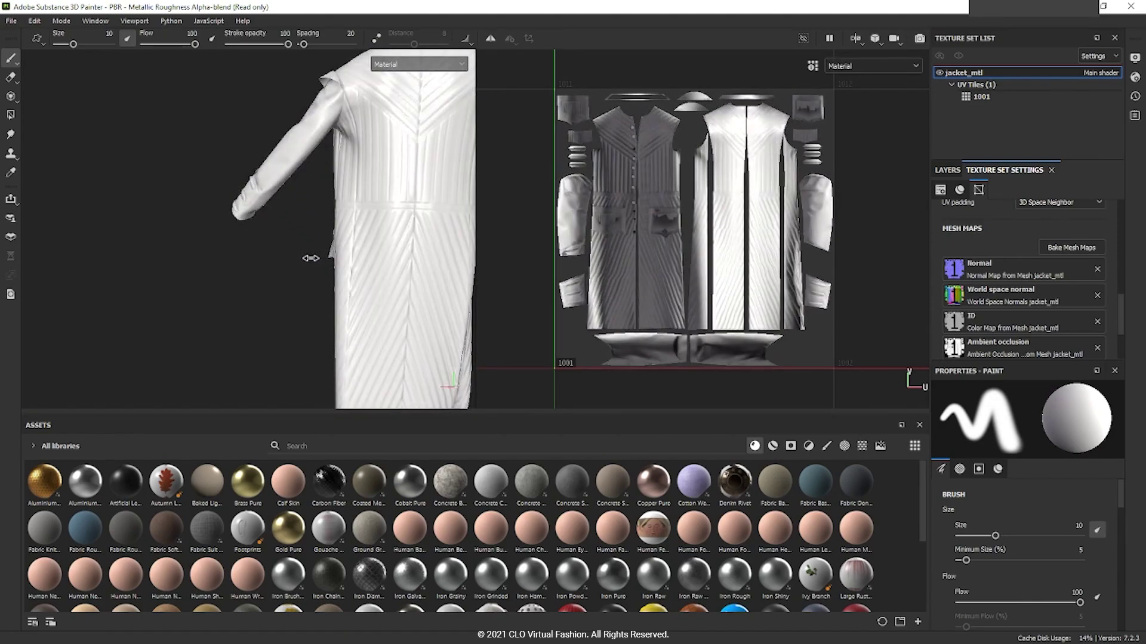
# - Examine the baked pockets, front opening and button row up close under different lighting angles
pyautogui.keyDown('alt'); pyautogui.moveTo(393, 265); pyautogui.dragTo(310, 279, button='right'); pyautogui.keyUp('alt')
pyautogui.keyDown('alt'); pyautogui.moveTo(310, 279); pyautogui.dragTo(575, 292); pyautogui.keyUp('alt')
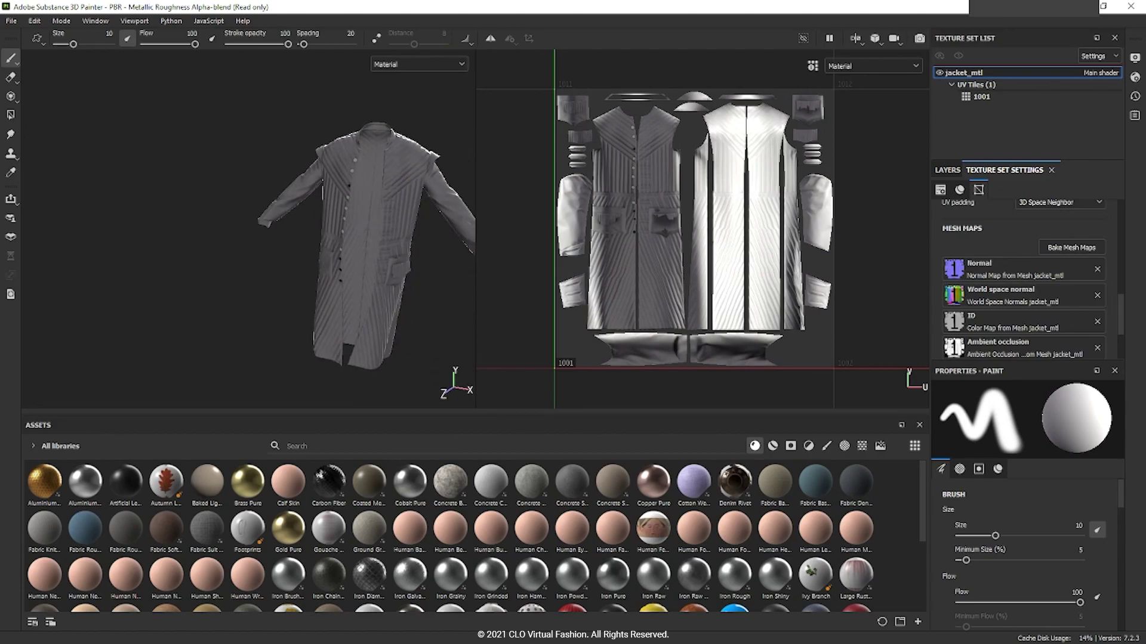
pyautogui.keyDown('alt'); pyautogui.moveTo(329, 226); pyautogui.dragTo(399, 256, button='right'); pyautogui.keyUp('alt')
pyautogui.keyDown('shift'); pyautogui.moveTo(399, 256); pyautogui.dragTo(329, 261, button='right'); pyautogui.keyUp('shift')
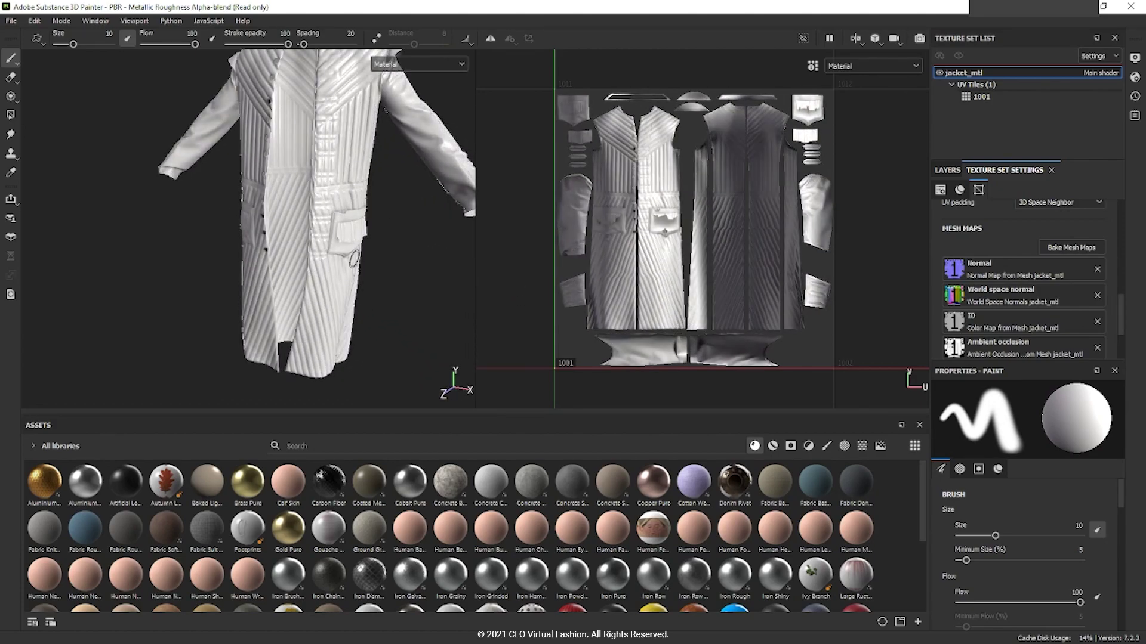
pyautogui.keyDown('alt'); pyautogui.moveTo(359, 265); pyautogui.dragTo(332, 224); pyautogui.keyUp('alt')
pyautogui.keyDown('alt'); pyautogui.moveTo(332, 224); pyautogui.dragTo(382, 244, button='right'); pyautogui.keyUp('alt')
pyautogui.keyDown('alt'); pyautogui.moveTo(307, 236); pyautogui.dragTo(352, 252); pyautogui.keyUp('alt')
pyautogui.moveTo(352, 251)
pyautogui.keyDown('shift'); pyautogui.mouseDown(button='right')
pyautogui.moveTo(370, 256)
pyautogui.moveTo(343, 262)
pyautogui.moveTo(335, 248)
pyautogui.mouseUp(button='right'); pyautogui.keyUp('shift')
pyautogui.scroll(5, 335, 249)
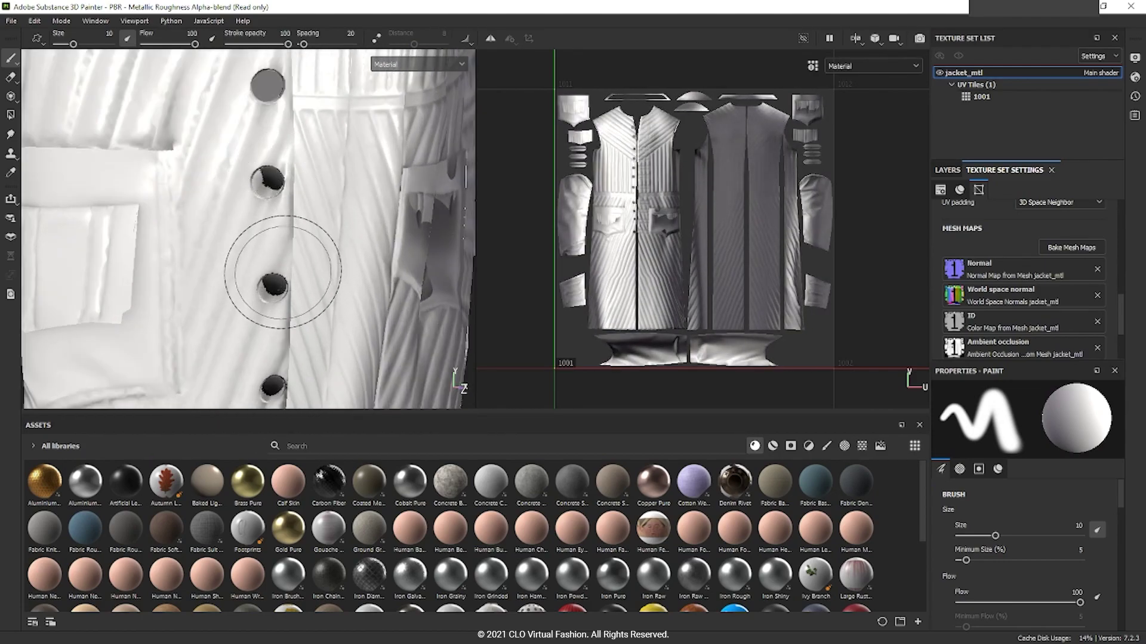
pyautogui.scroll(-4, 284, 275)
pyautogui.scroll(-5, 297, 238)
pyautogui.keyDown('alt'); pyautogui.moveTo(301, 233); pyautogui.dragTo(297, 235); pyautogui.keyUp('alt')
pyautogui.scroll(3, 292, 232)
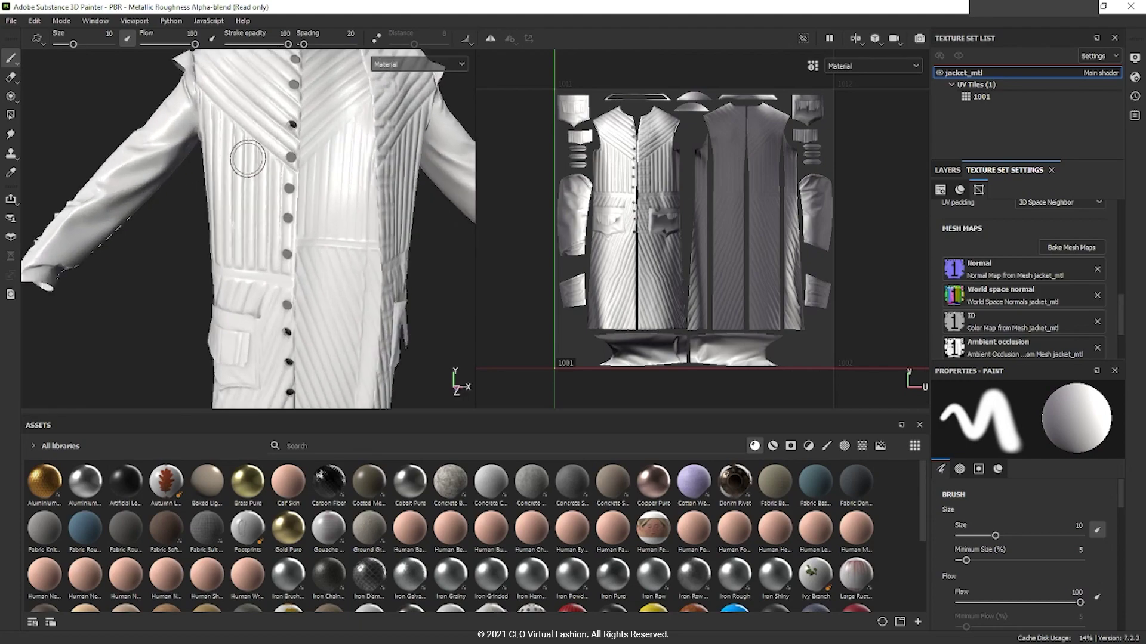
# - Examine the baked quilting and buttons on the jacket's front up close, and compare them with the whole garment
pyautogui.keyDown('alt'); pyautogui.moveTo(248, 156); pyautogui.dragTo(233, 219, button='middle'); pyautogui.keyUp('alt')
pyautogui.scroll(5, 250, 191)
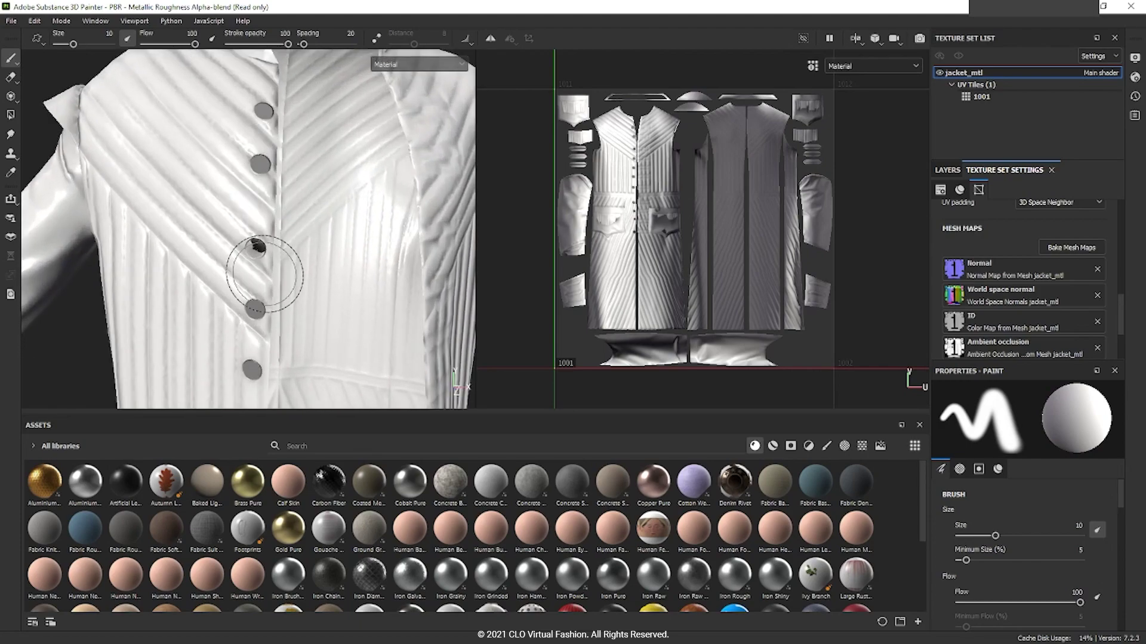
pyautogui.moveTo(269, 263)
pyautogui.keyDown('alt'); pyautogui.mouseDown()
pyautogui.moveTo(312, 280)
pyautogui.moveTo(281, 279)
pyautogui.moveTo(264, 260)
pyautogui.moveTo(309, 248)
pyautogui.mouseUp(); pyautogui.keyUp('alt')
pyautogui.scroll(-5, 309, 249)
pyautogui.keyDown('alt'); pyautogui.moveTo(310, 262); pyautogui.dragTo(299, 210, button='middle'); pyautogui.keyUp('alt')
pyautogui.keyDown('alt'); pyautogui.moveTo(299, 209); pyautogui.dragTo(257, 224); pyautogui.keyUp('alt')
pyautogui.keyDown('alt'); pyautogui.moveTo(268, 232); pyautogui.dragTo(303, 213, button='middle'); pyautogui.keyUp('alt')
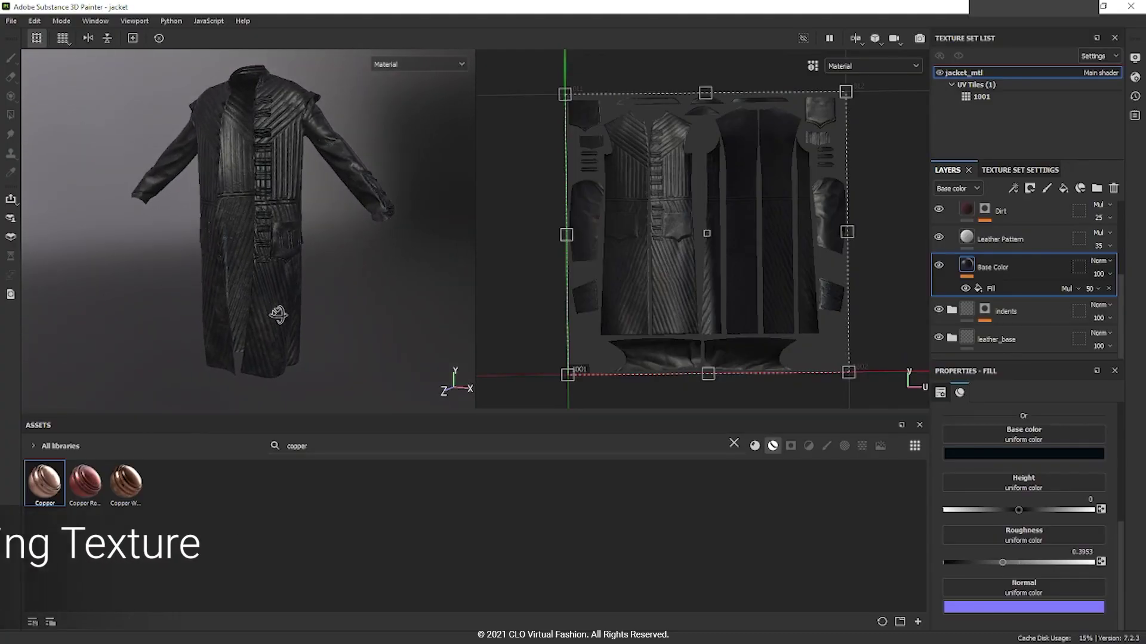
# - Open the texture export settings for the textured jacket and set the output directory to D:/TUTORIALS/jacket_games/SP_textures
pyautogui.moveTo(325, 315)
pyautogui.keyDown('alt'); pyautogui.mouseDown()
pyautogui.moveTo(360, 320)
pyautogui.moveTo(306, 320)
pyautogui.moveTo(320, 310)
pyautogui.mouseUp(); pyautogui.keyUp('alt')
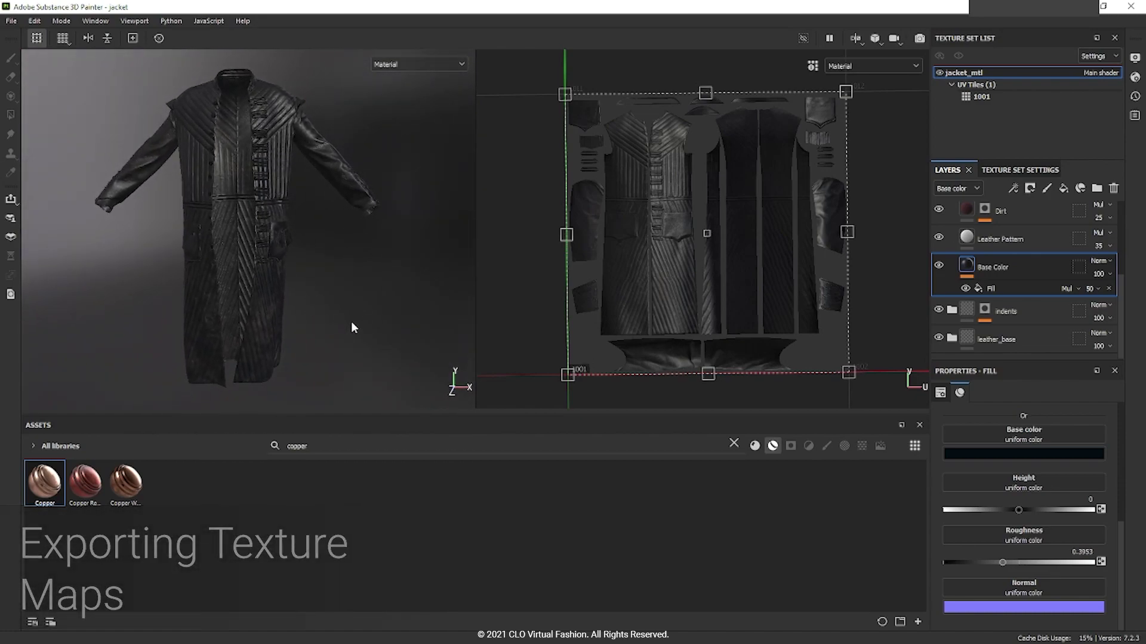
pyautogui.click(12, 20)
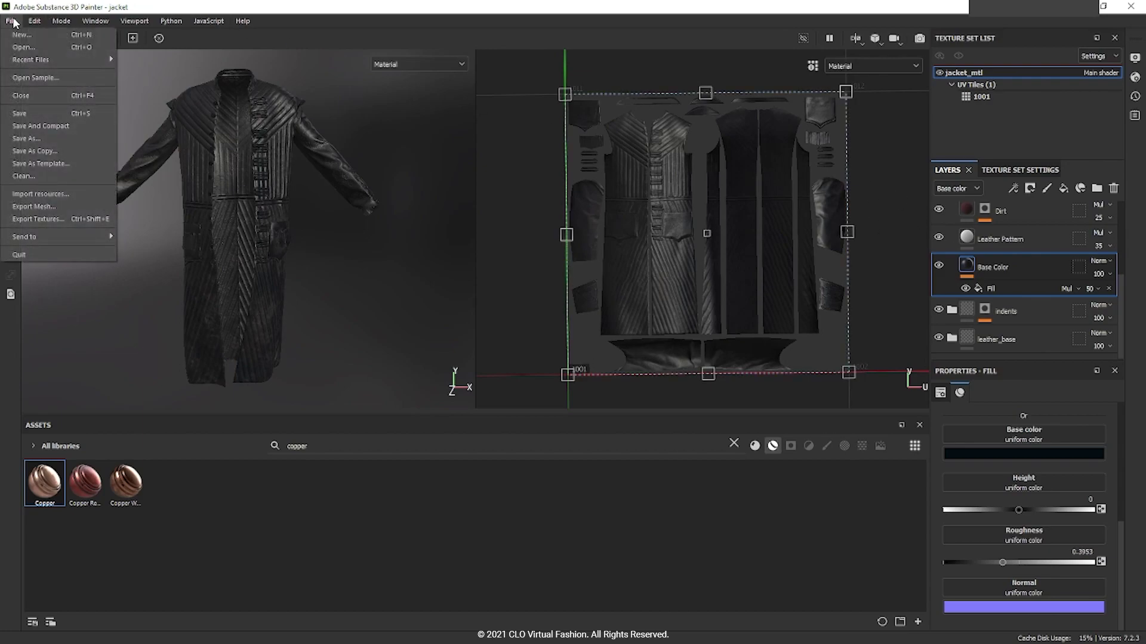
pyautogui.click(65, 219)
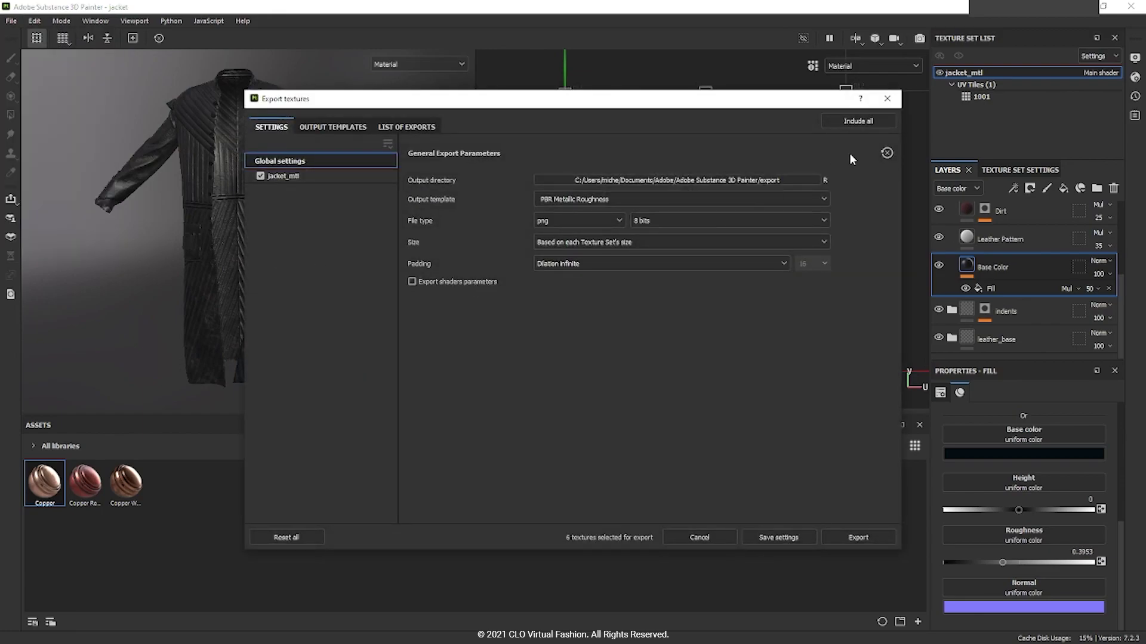
pyautogui.click(712, 184)
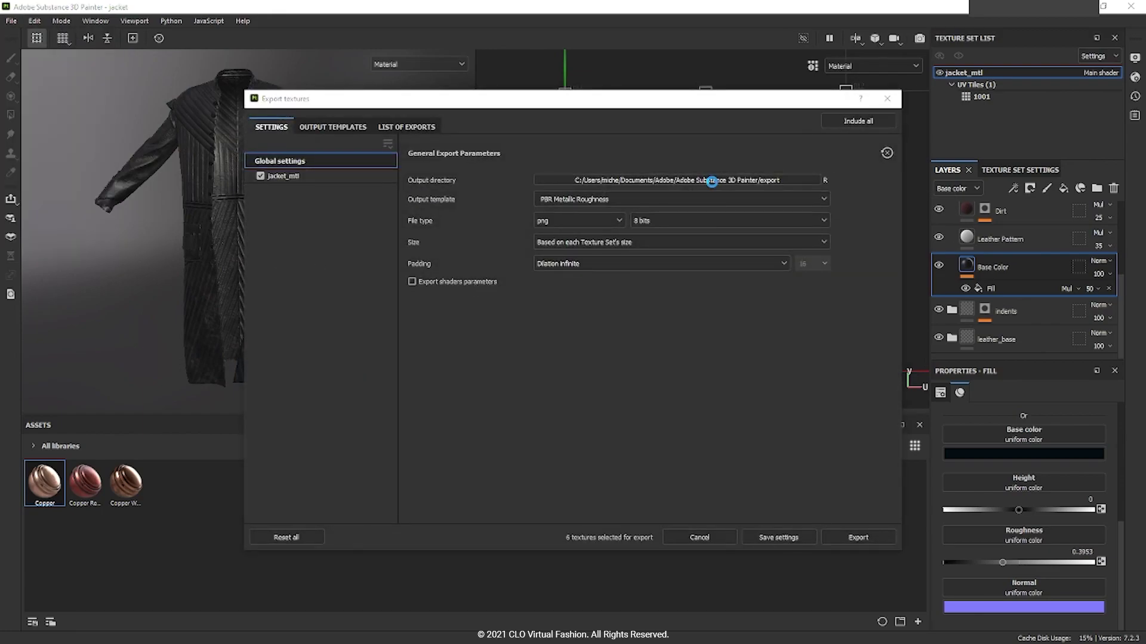
pyautogui.click(313, 391)
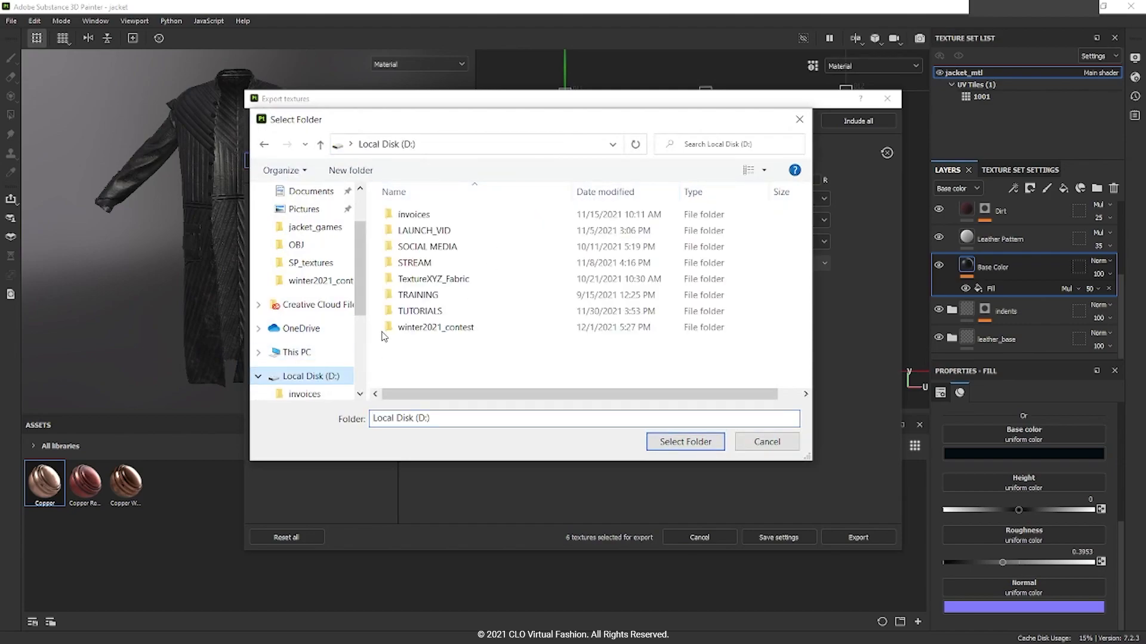
pyautogui.click(420, 311)
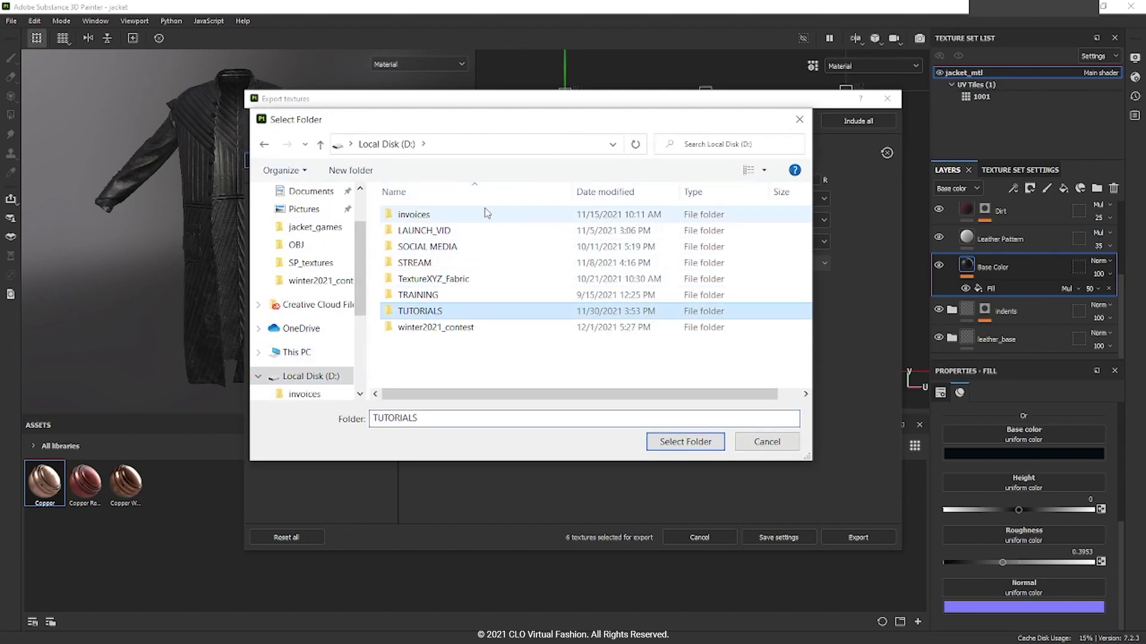
pyautogui.click(653, 443)
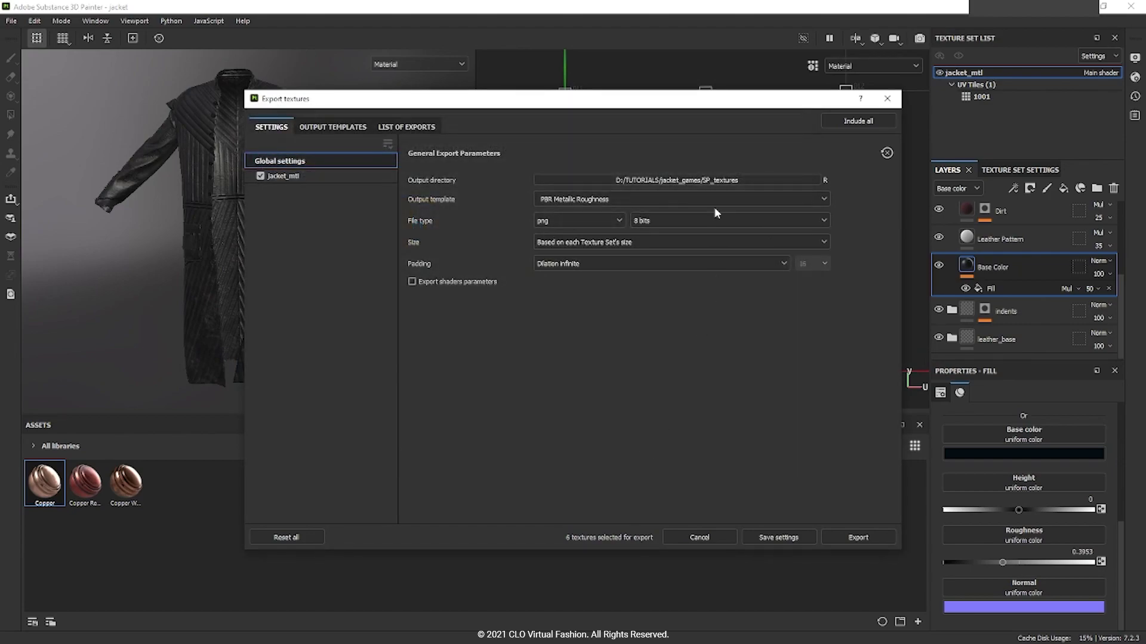
# - Export the jacket textures with the PBR Metallic Roughness template as 8-bit png files
pyautogui.click(614, 198)
pyautogui.scroll(-1, 621, 310)
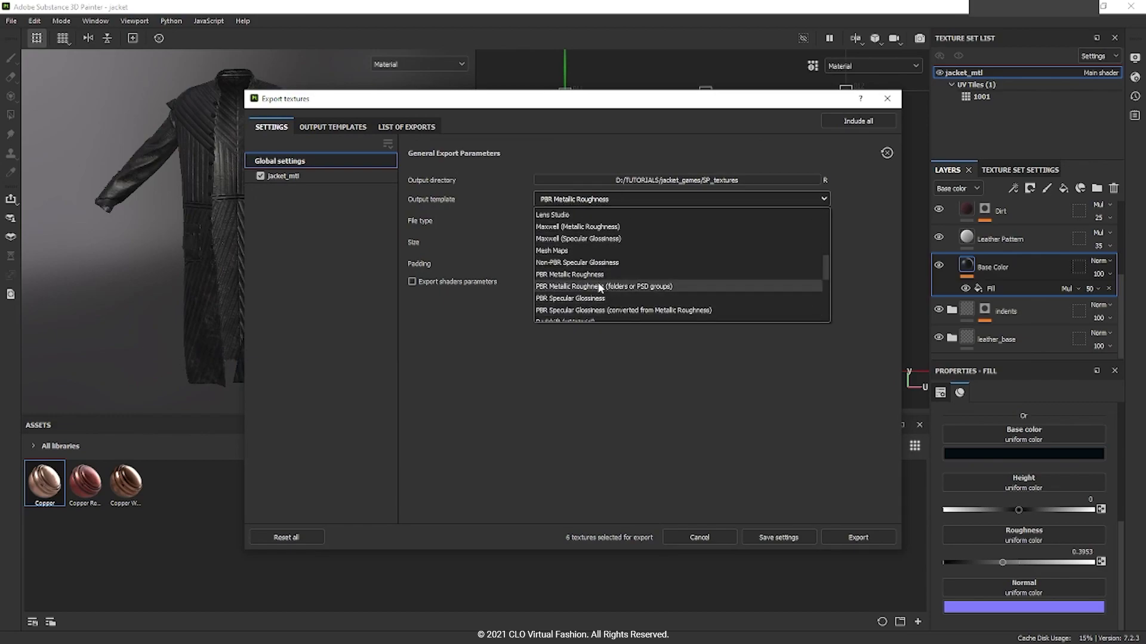
pyautogui.click(597, 276)
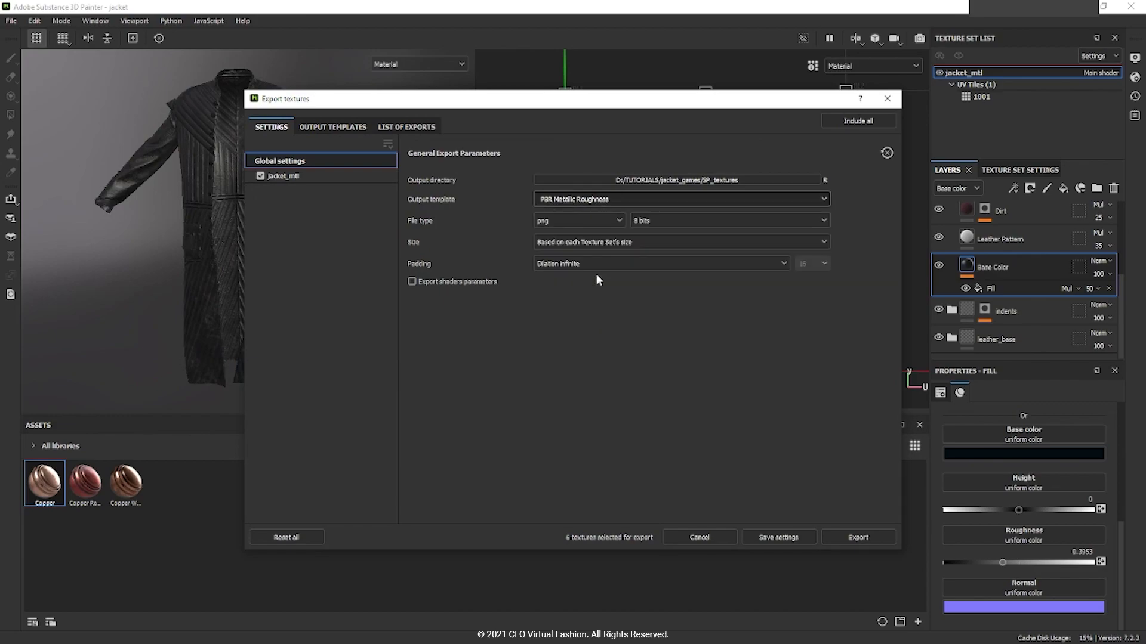
pyautogui.click(596, 221)
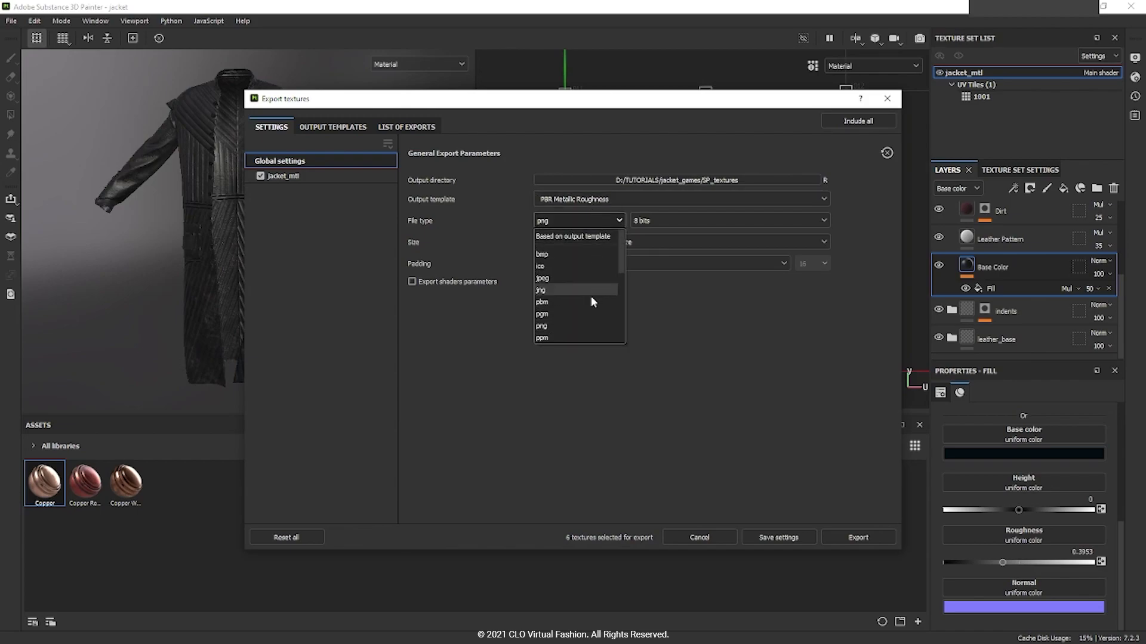
pyautogui.scroll(-2, 581, 315)
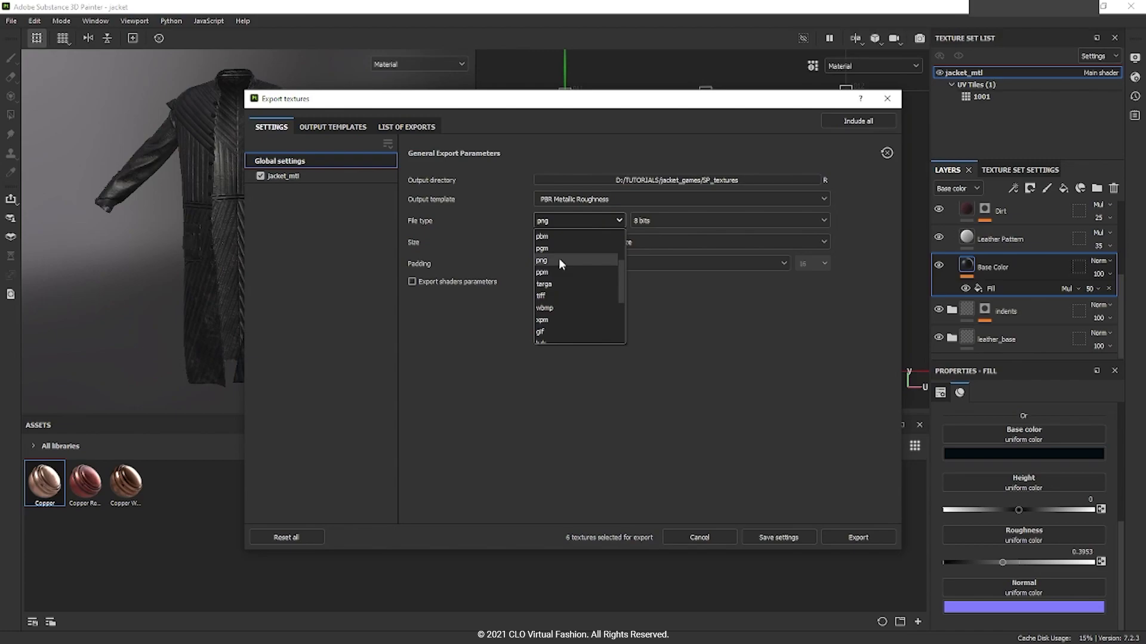
pyautogui.scroll(-3, 559, 258)
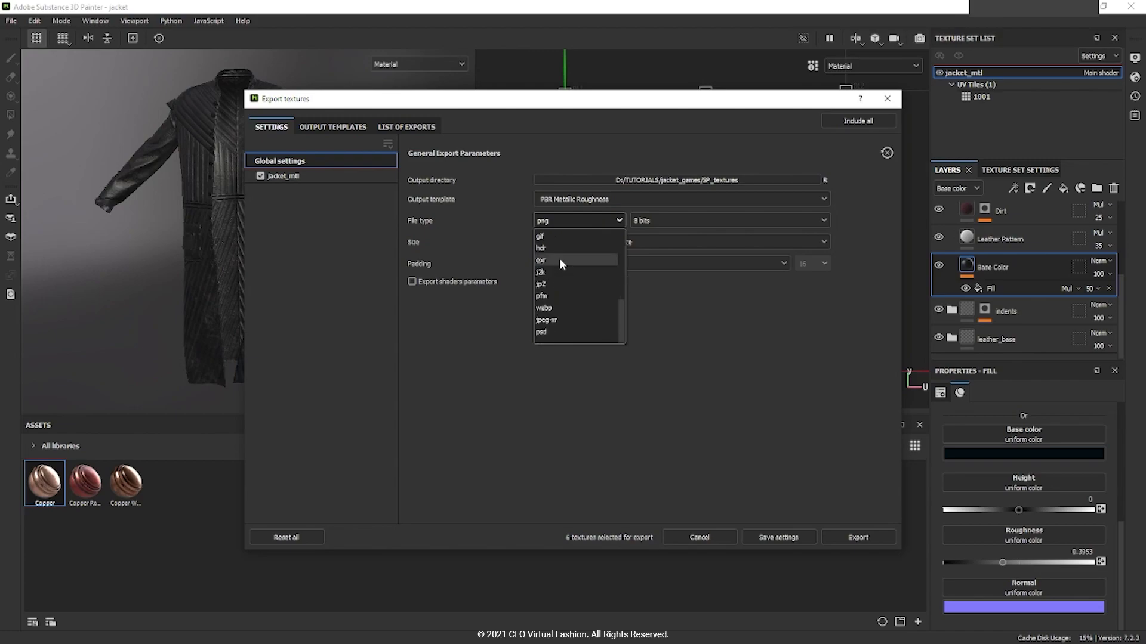
pyautogui.scroll(2, 559, 258)
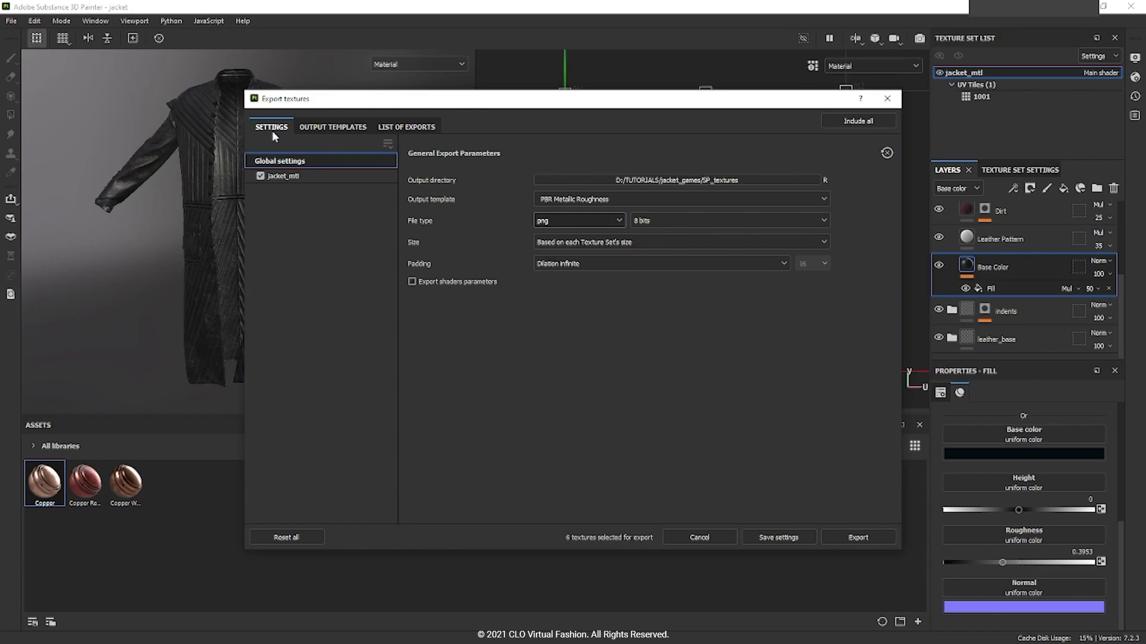
pyautogui.click(857, 537)
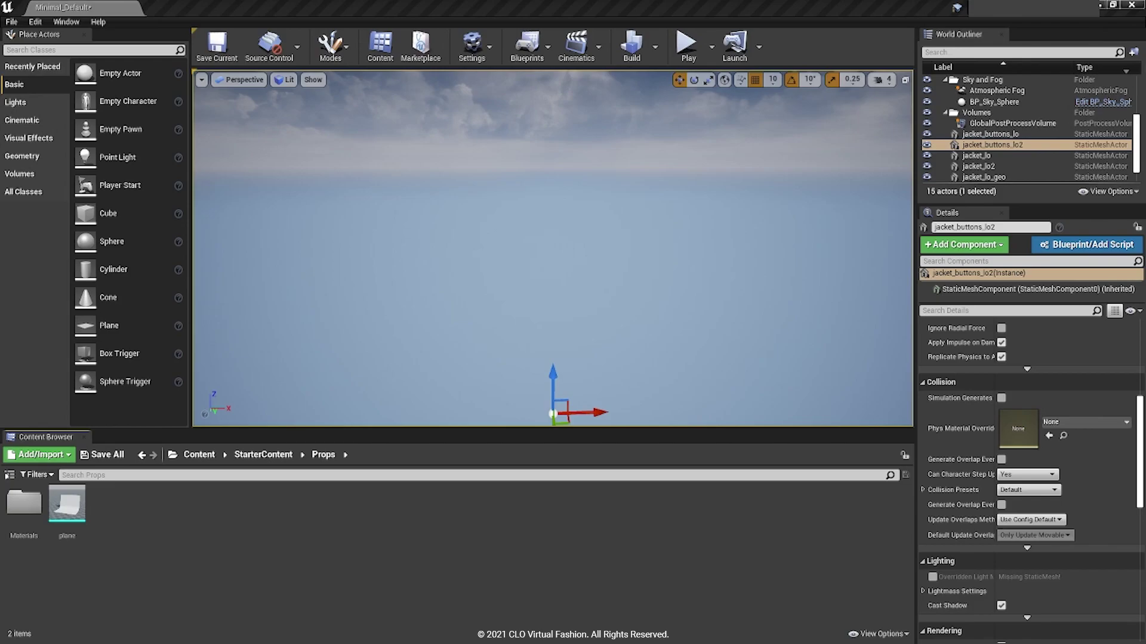
# - In Unreal Editor, import the jacket_buttons_lo FBX into the Props folder as a static mesh with the default import options
pyautogui.moveTo(1145, 60); pyautogui.dragTo(690, 112)
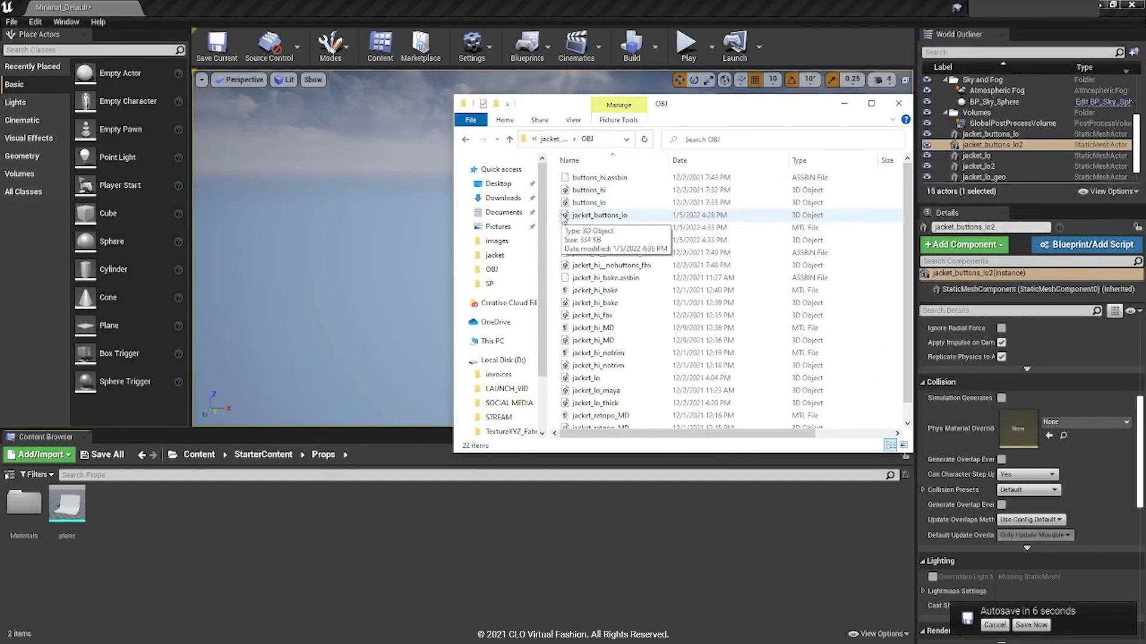
pyautogui.moveTo(574, 218); pyautogui.dragTo(263, 592)
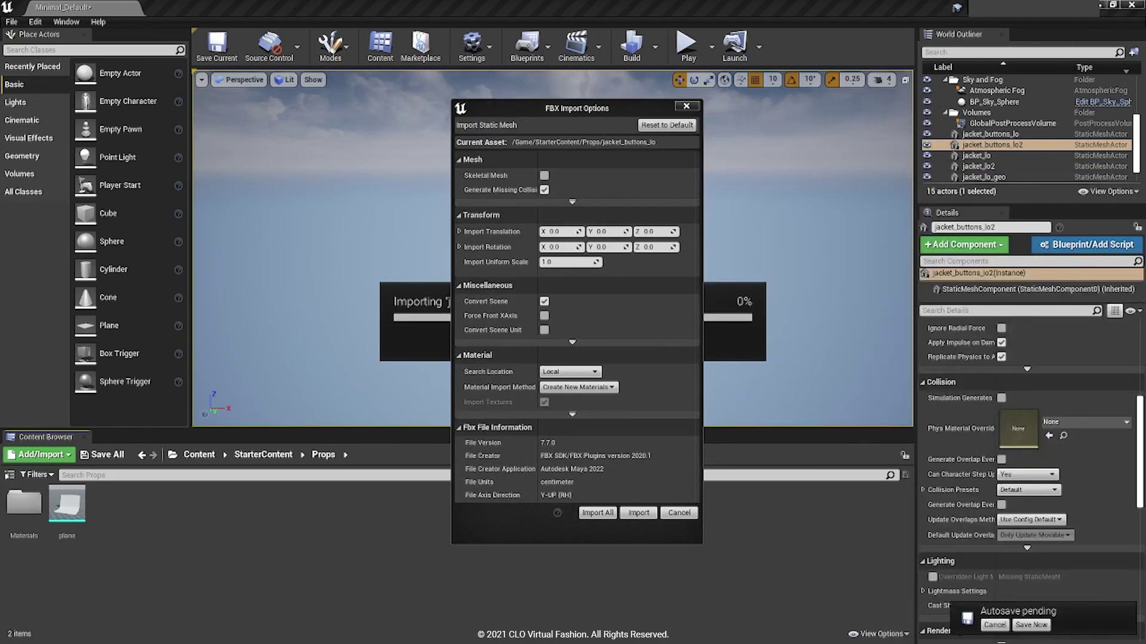
pyautogui.click(638, 513)
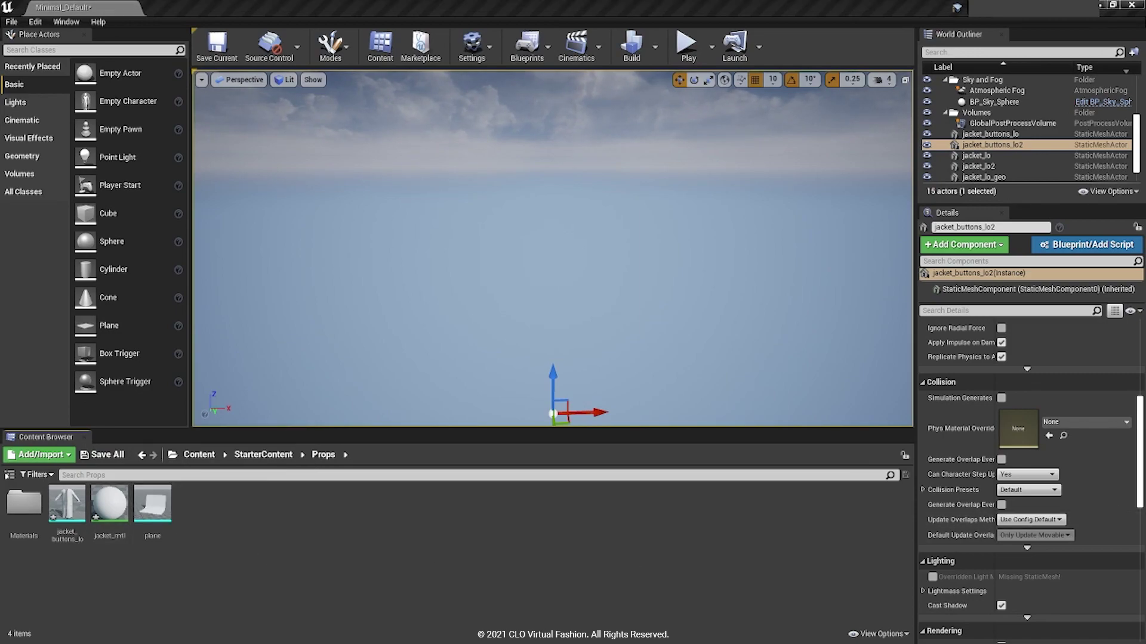
# - Move the jacket_mtl material into the Materials folder and import the jacket's base color, metallic, normal and roughness textures there
pyautogui.doubleClick(21, 516)
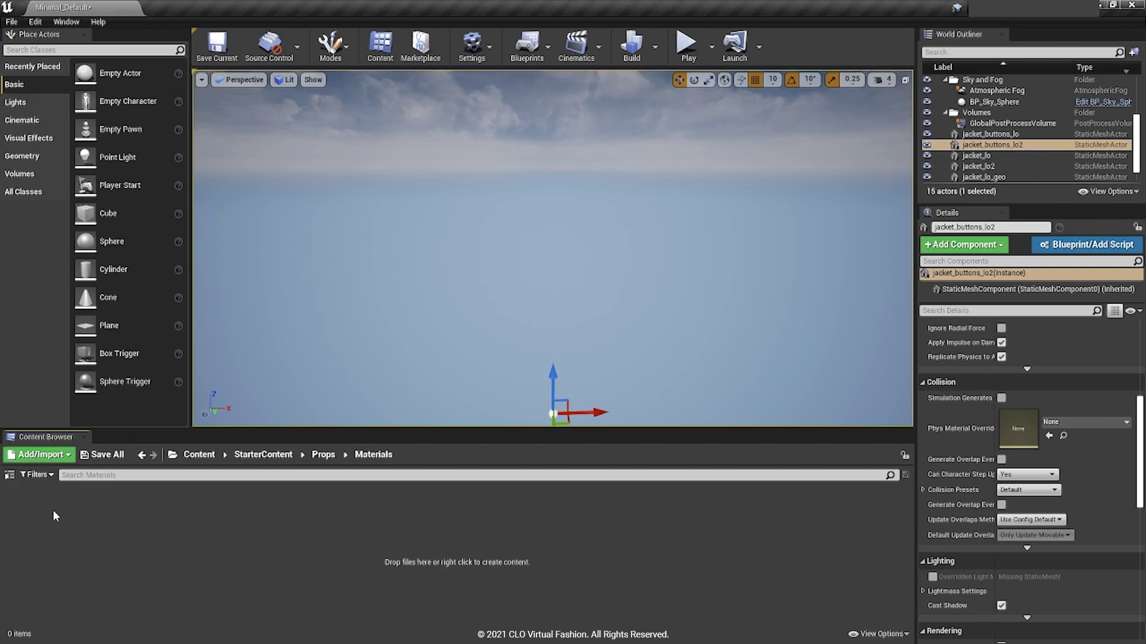
pyautogui.click(323, 454)
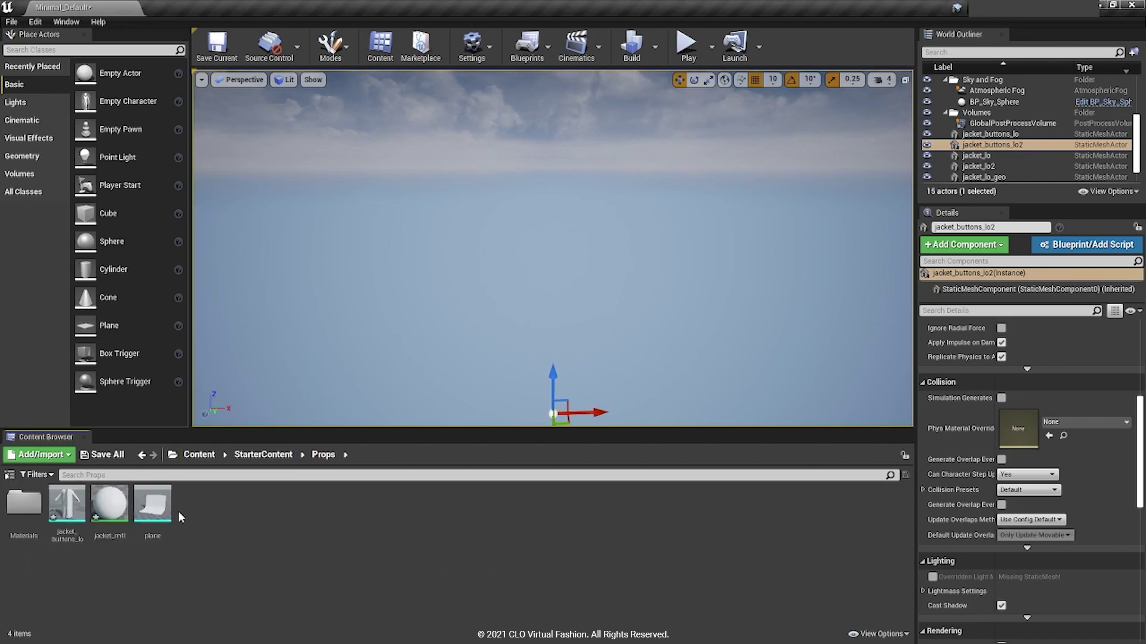
pyautogui.moveTo(109, 503); pyautogui.dragTo(18, 528)
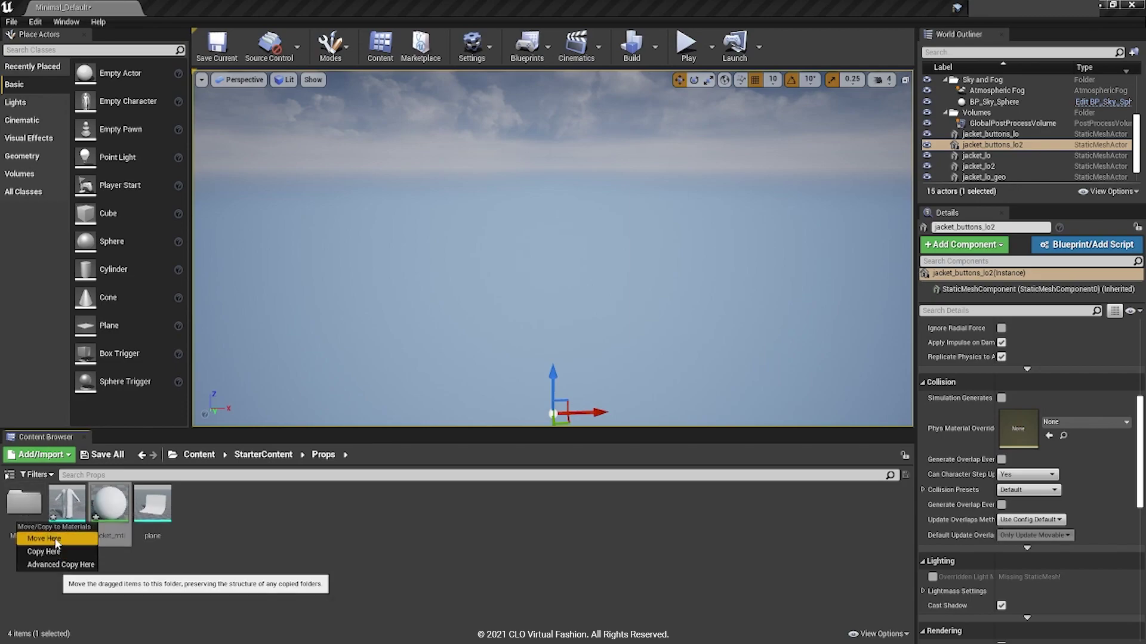
pyautogui.click(56, 539)
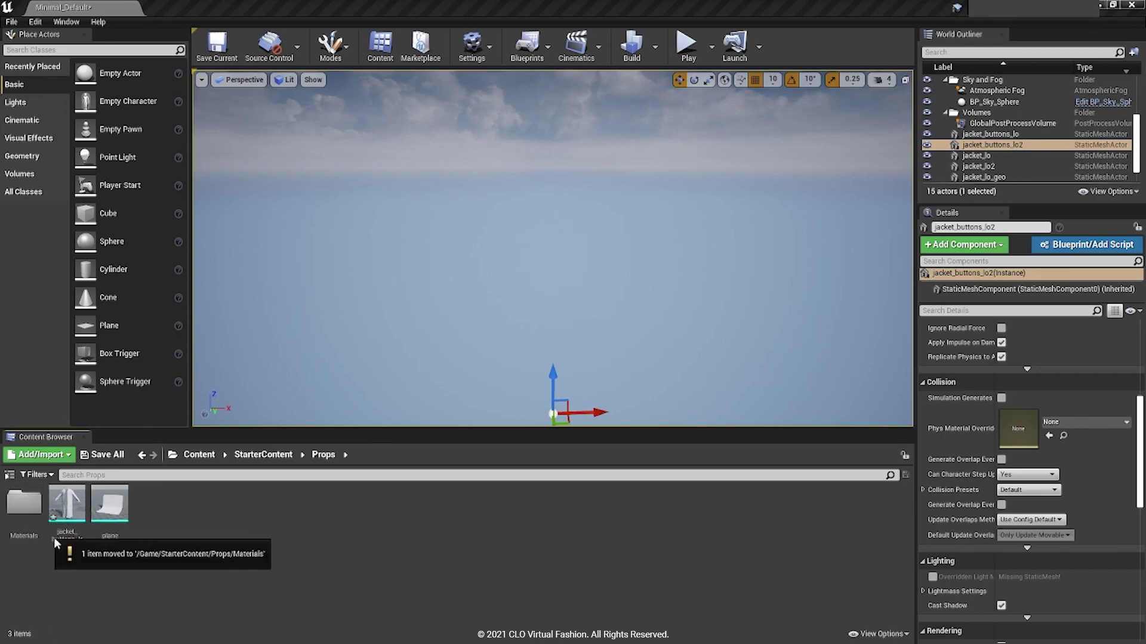
pyautogui.doubleClick(24, 503)
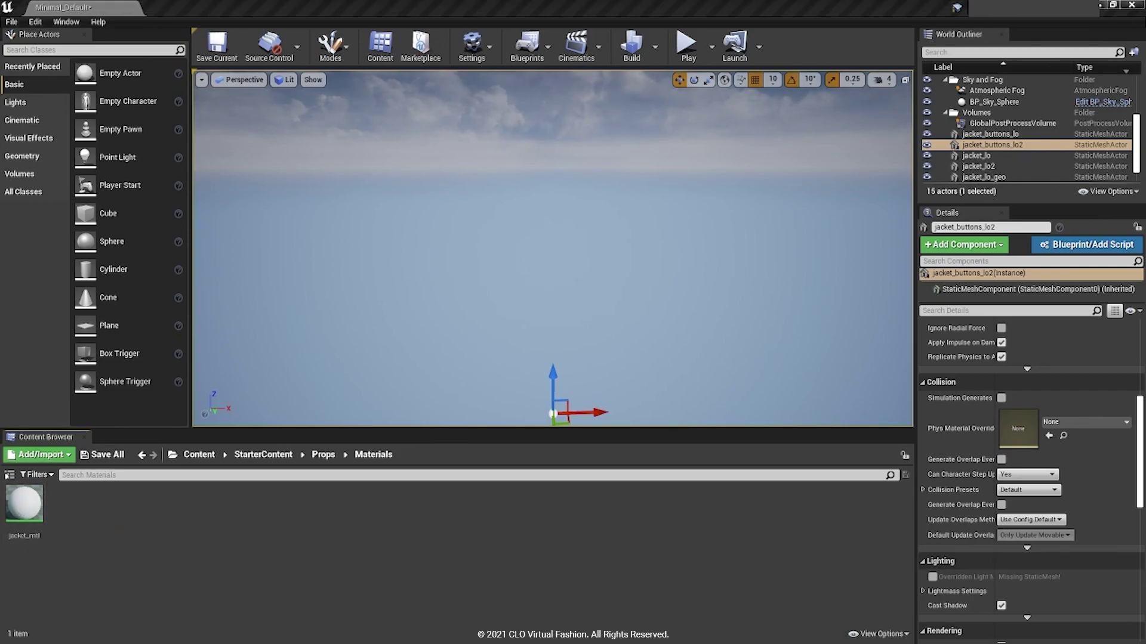
pyautogui.moveTo(558, 409); pyautogui.dragTo(206, 558)
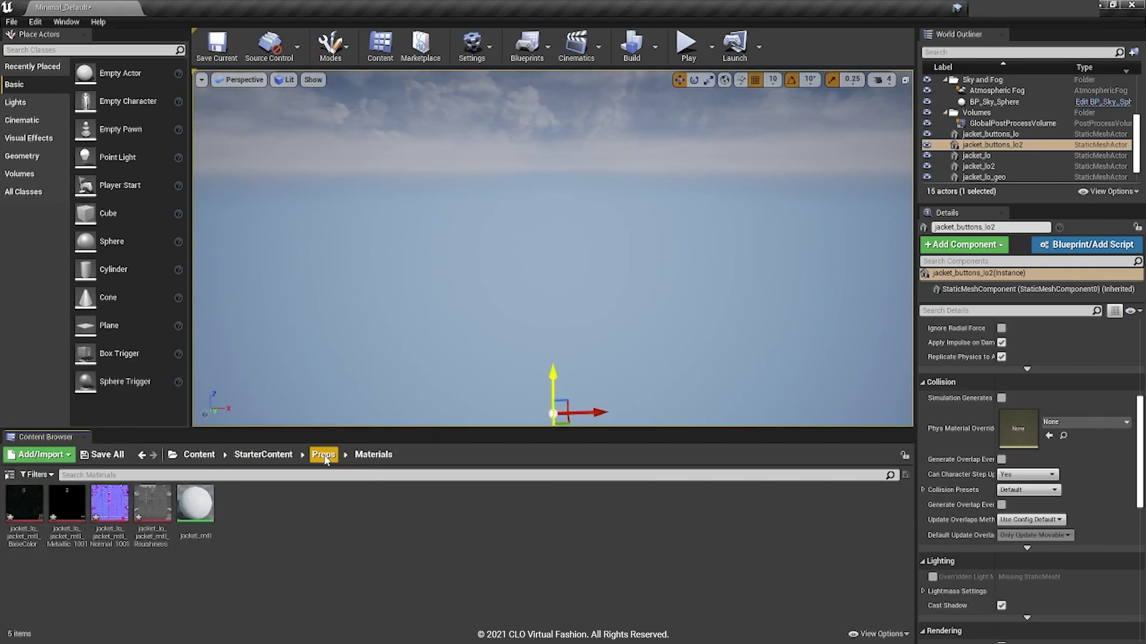
# - Place the jacket_buttons_lo mesh from the Props folder in the level and frame it in the viewport
pyautogui.click(325, 455)
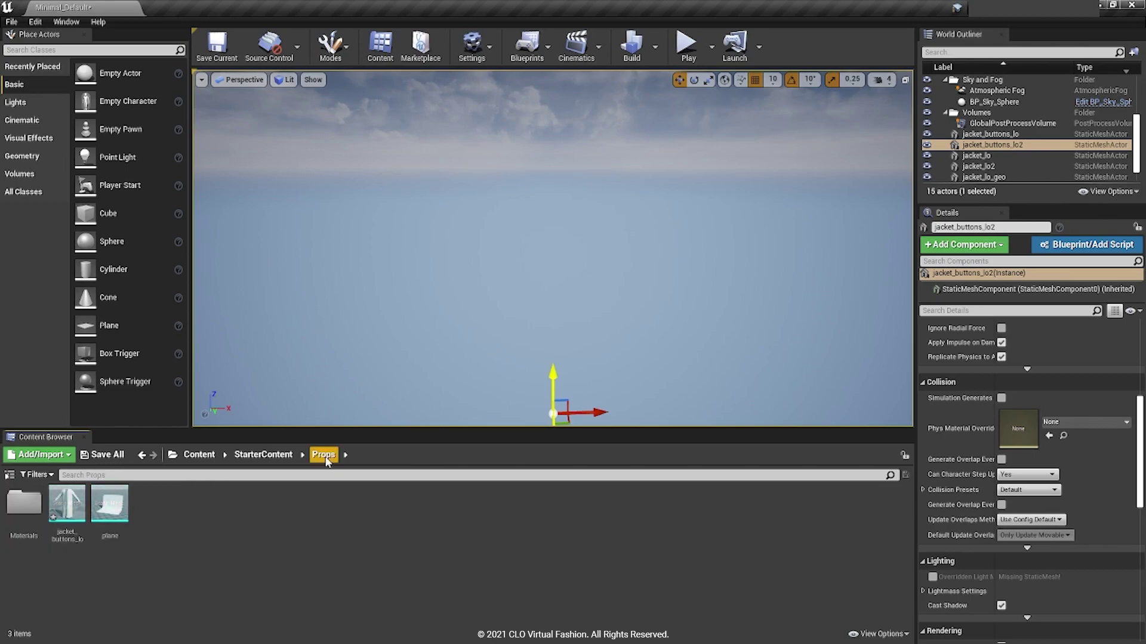
pyautogui.moveTo(67, 505); pyautogui.dragTo(540, 319)
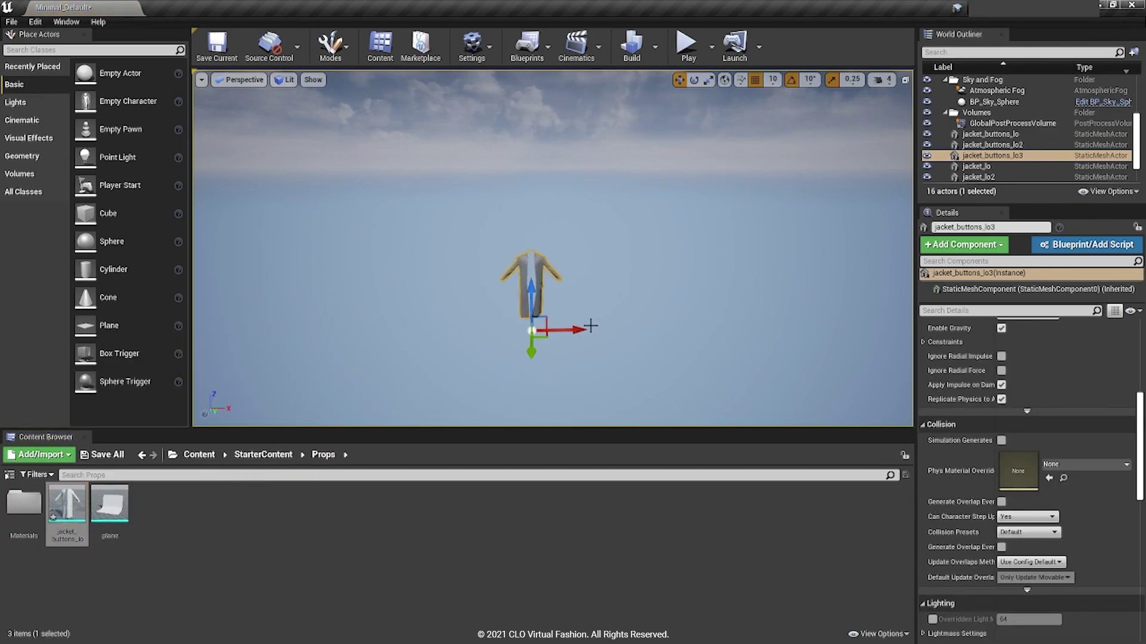
pyautogui.press('f')
pyautogui.moveTo(718, 319)
pyautogui.keyDown('alt'); pyautogui.mouseDown()
pyautogui.moveTo(633, 322)
pyautogui.moveTo(718, 318)
pyautogui.mouseUp(); pyautogui.keyUp('alt')
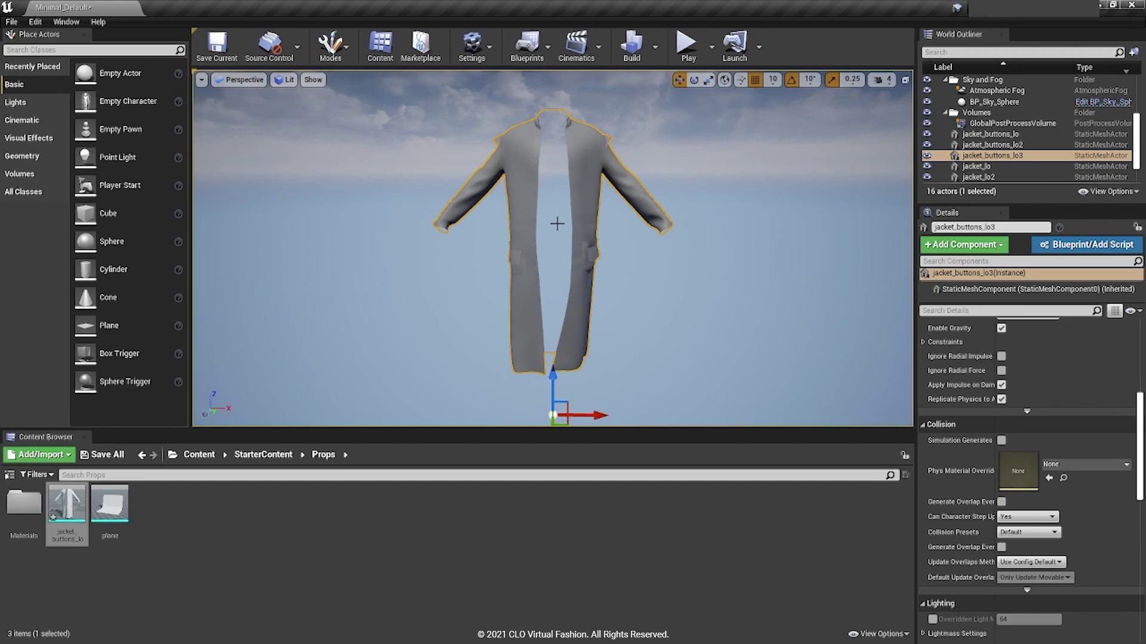
pyautogui.keyDown('alt'); pyautogui.moveTo(590, 275); pyautogui.dragTo(672, 285); pyautogui.keyUp('alt')
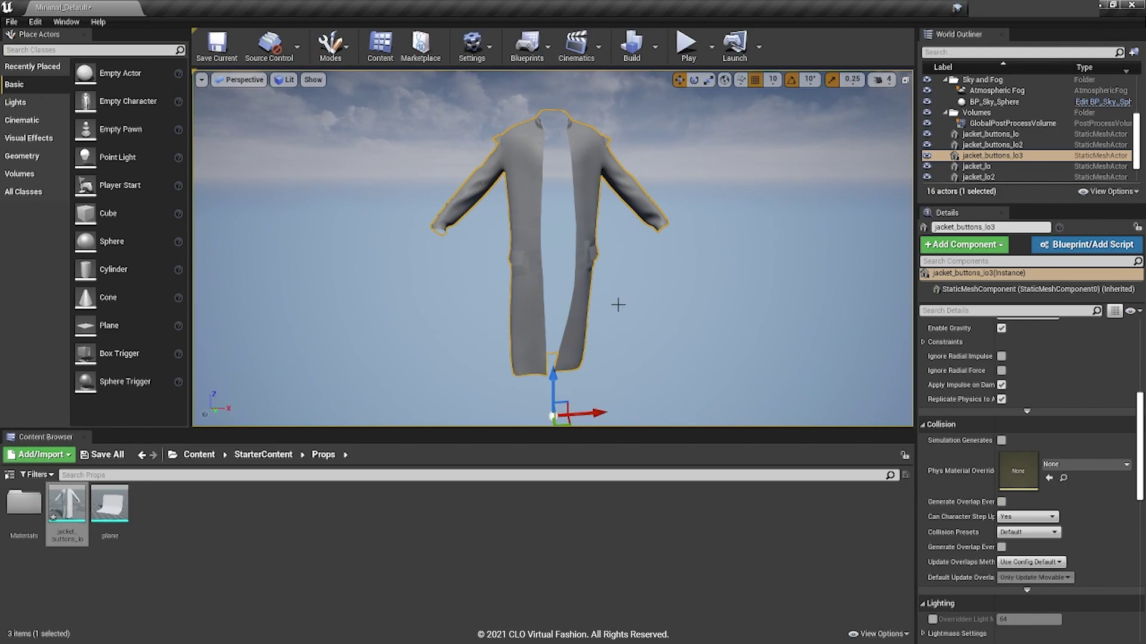
# - Open the jacket_mtl material from the Materials folder, make it two-sided, and save it
pyautogui.doubleClick(24, 503)
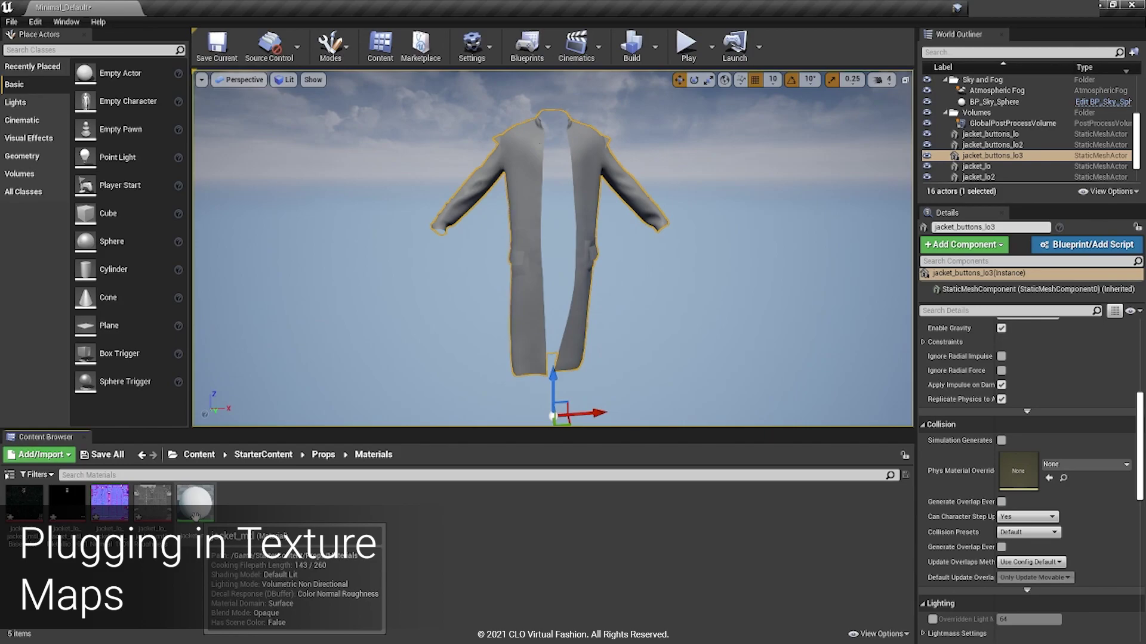
pyautogui.doubleClick(195, 503)
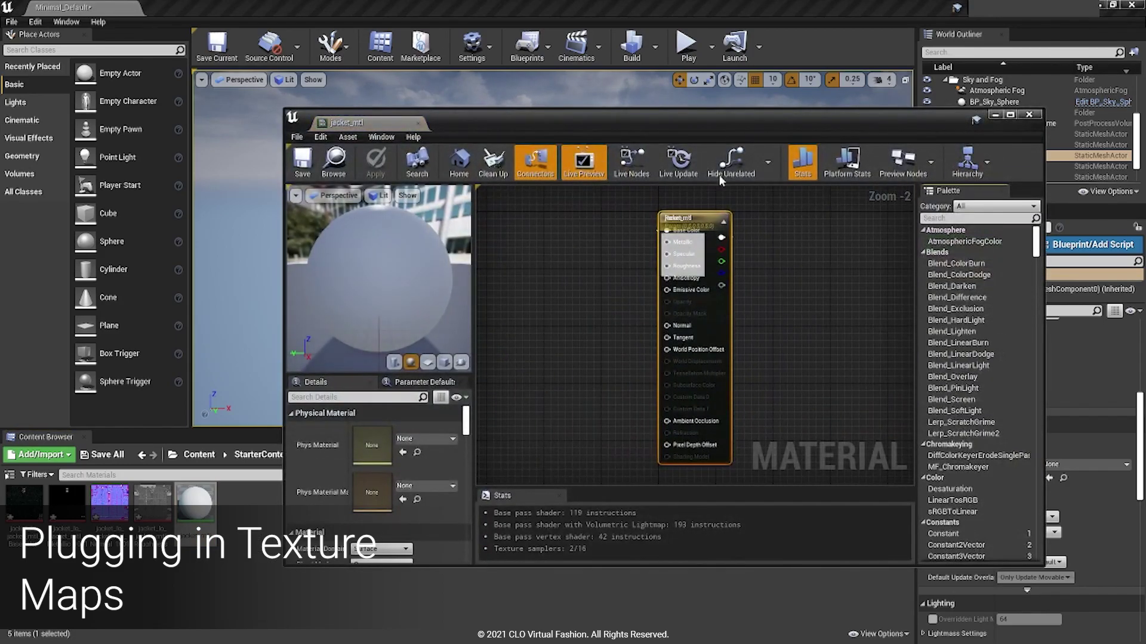
pyautogui.moveTo(656, 121); pyautogui.dragTo(688, 130)
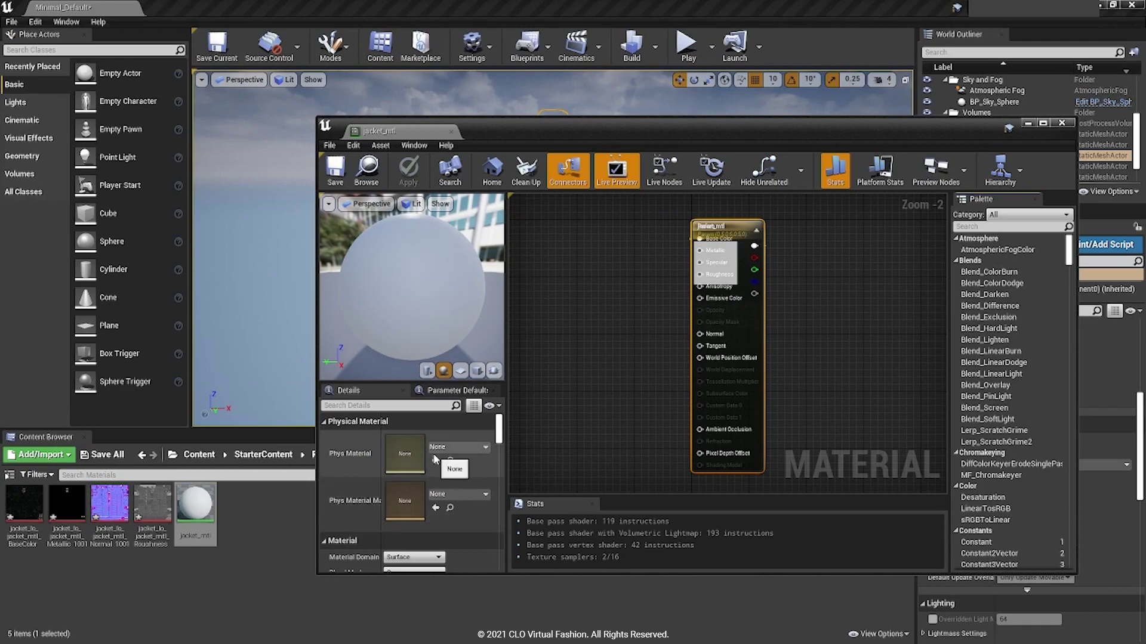
pyautogui.scroll(-2, 434, 458)
pyautogui.scroll(-3, 435, 458)
pyautogui.scroll(1, 435, 458)
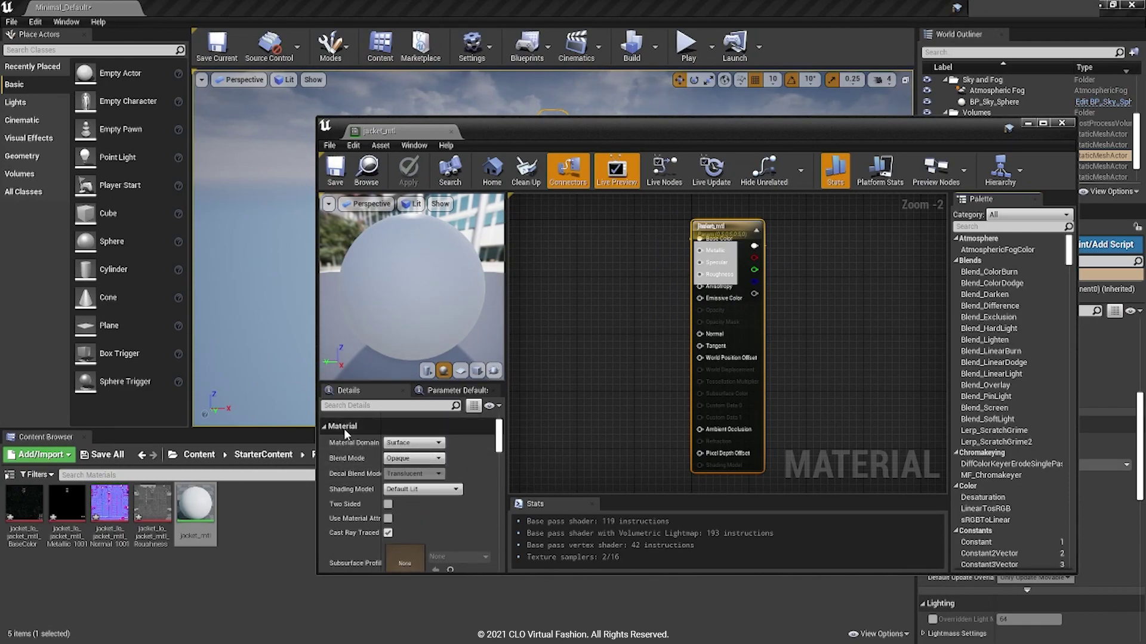
pyautogui.click(387, 505)
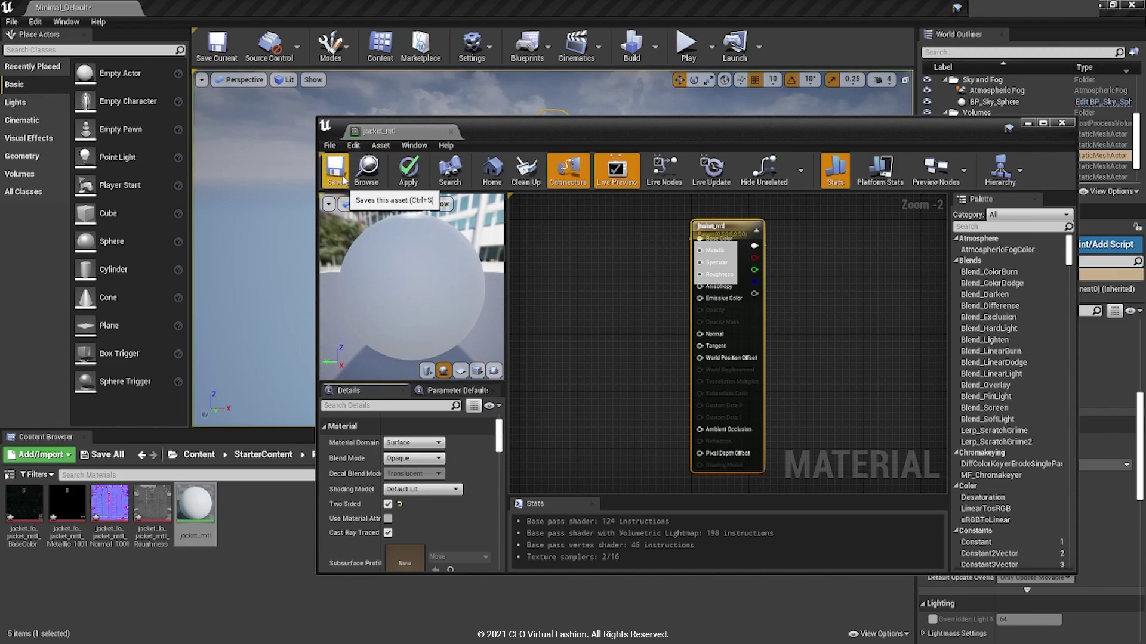
pyautogui.click(336, 171)
pyautogui.moveTo(560, 134); pyautogui.dragTo(556, 380)
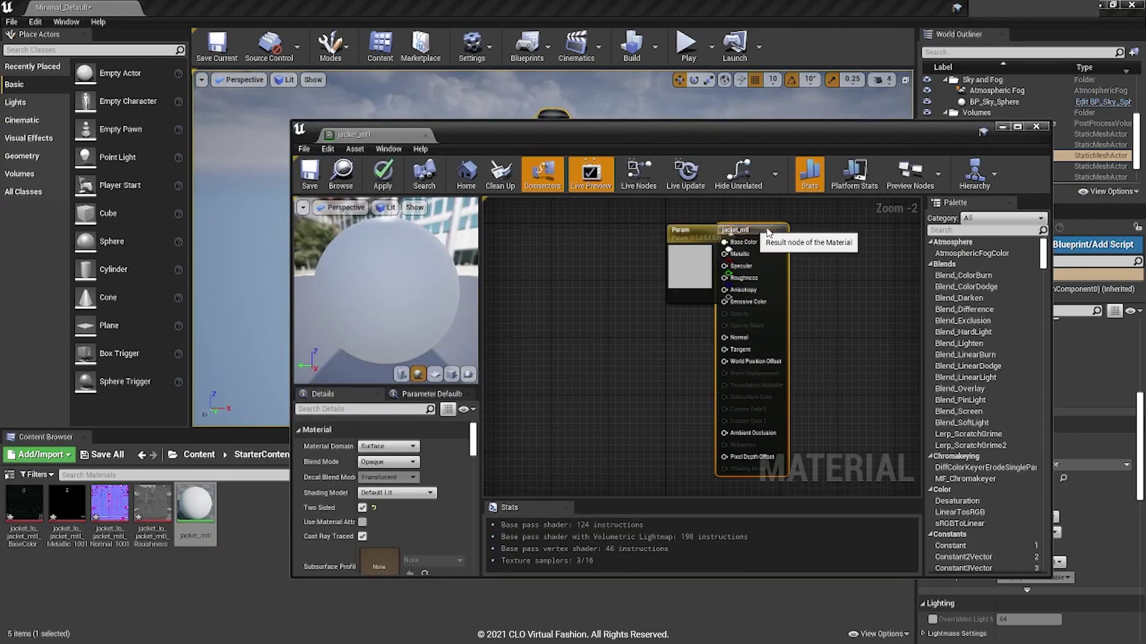
# - Delete the Param node connected to the base color and reposition the jacket_mtl result node in the graph
pyautogui.moveTo(768, 233); pyautogui.dragTo(834, 233)
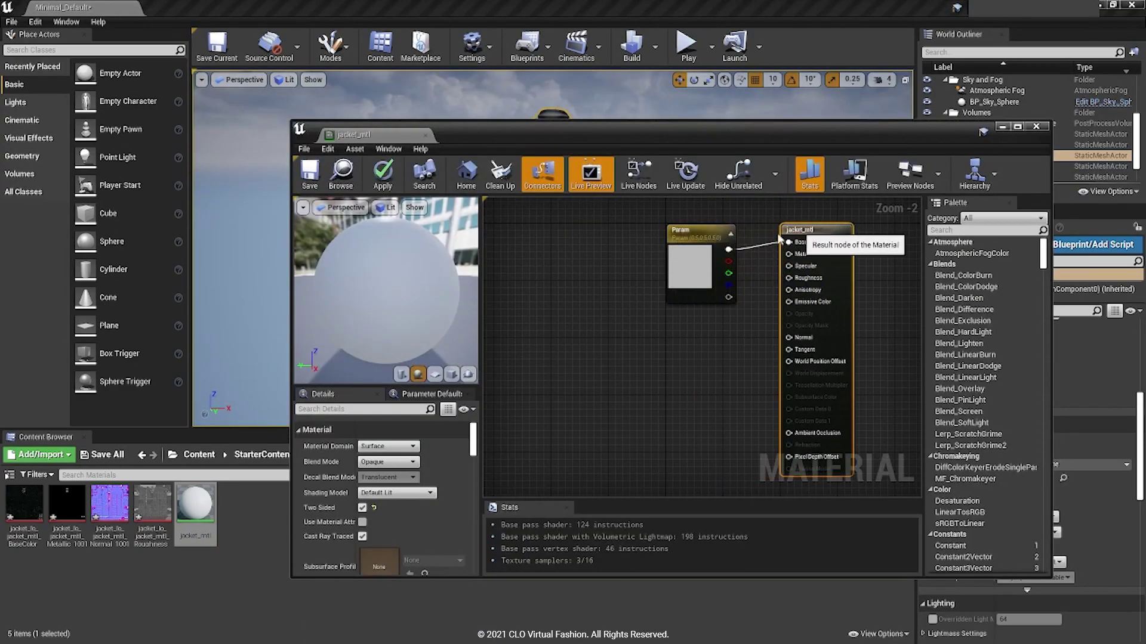
pyautogui.moveTo(695, 230); pyautogui.dragTo(634, 230)
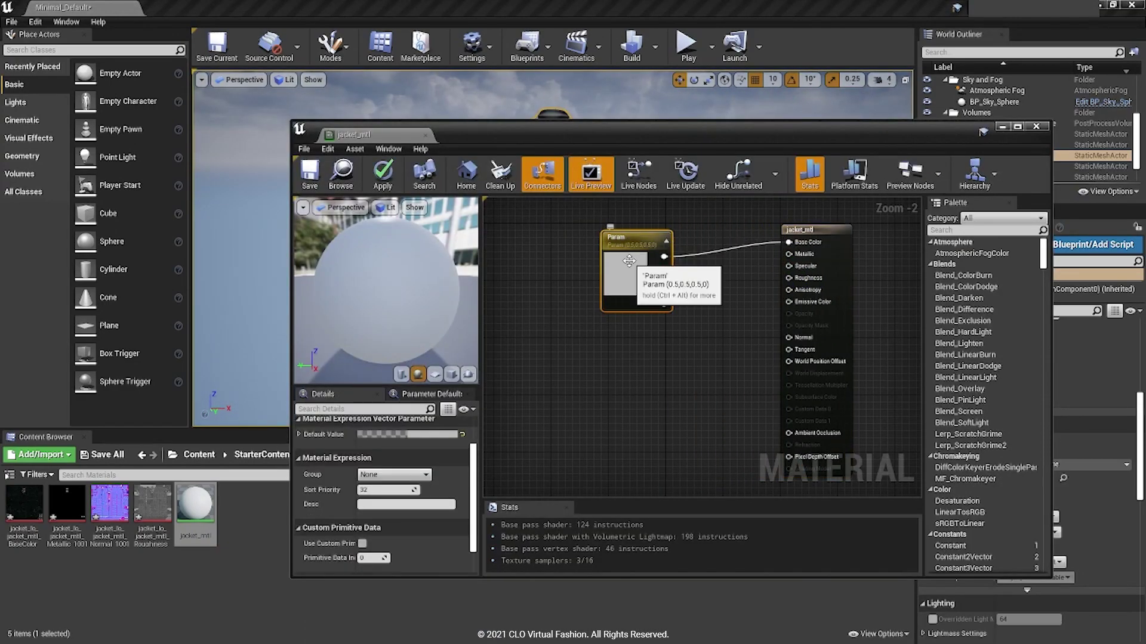
pyautogui.press('Delete')
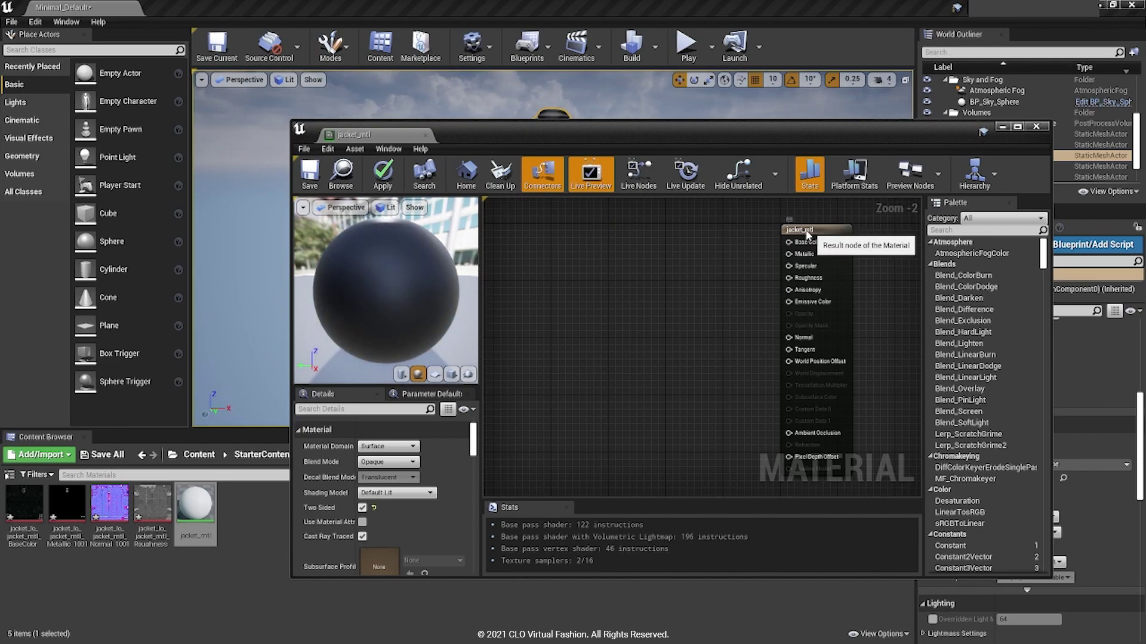
pyautogui.moveTo(814, 233); pyautogui.dragTo(748, 225)
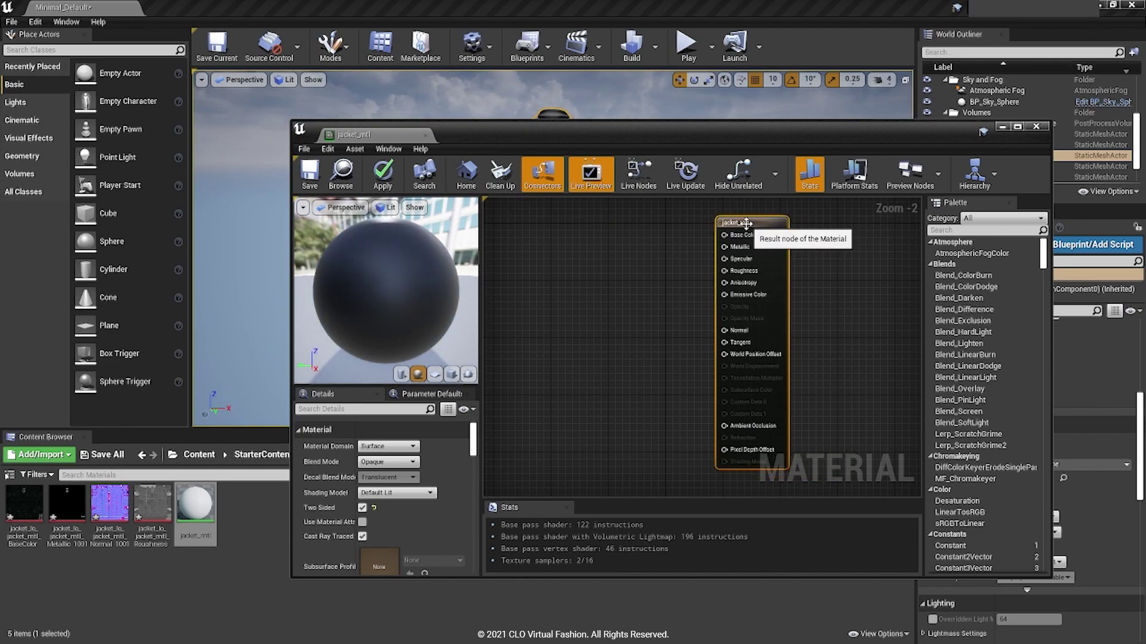
pyautogui.click(568, 330)
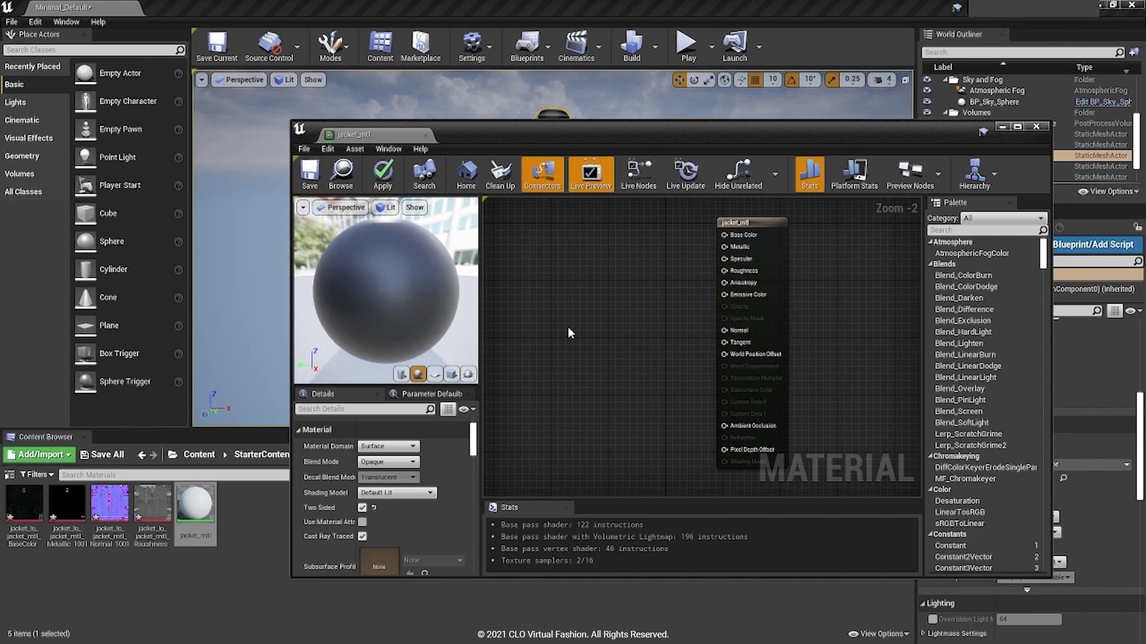
# - Add a Texture Sample node to the graph and assign it the jacket_lo_jacket_mtl_BaseColor_1001 texture
pyautogui.rightClick(556, 290)
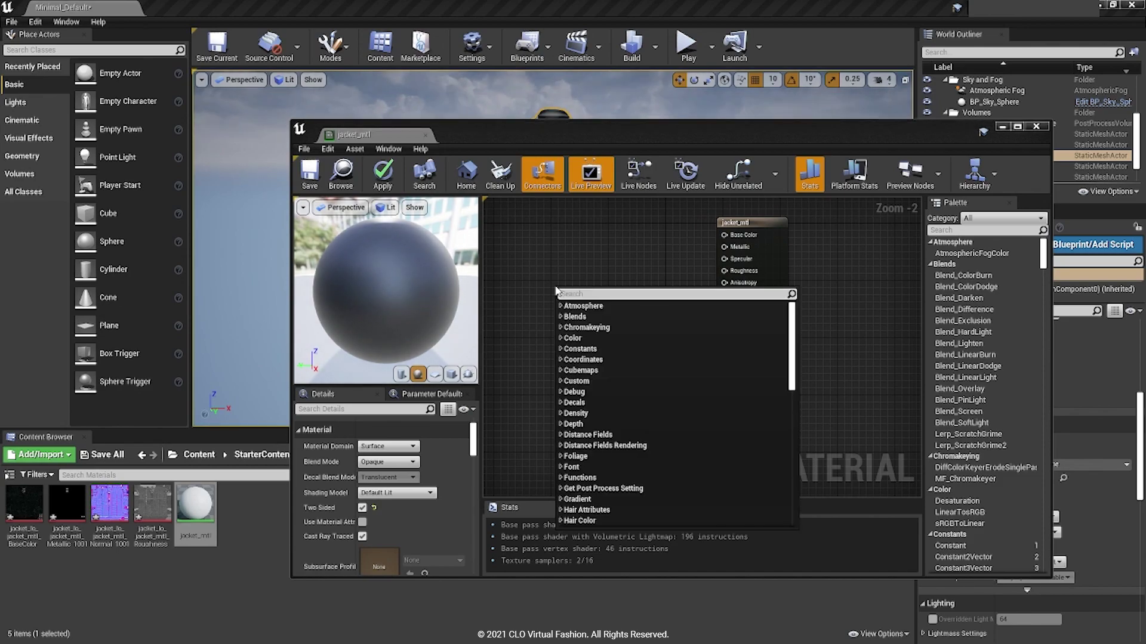
pyautogui.write('text')
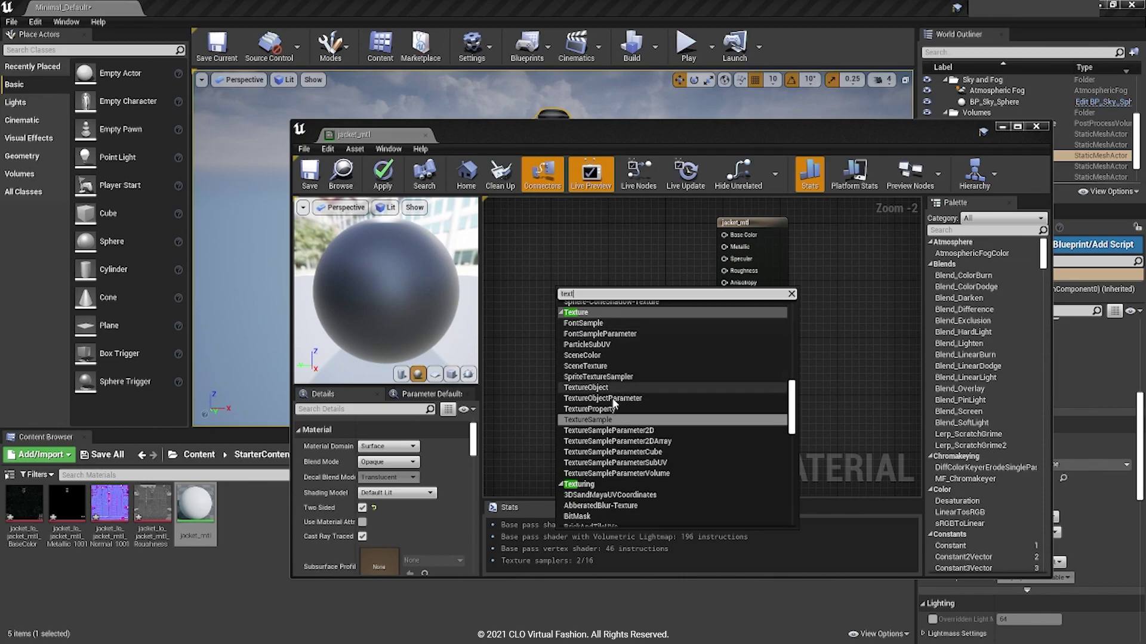
pyautogui.click(591, 420)
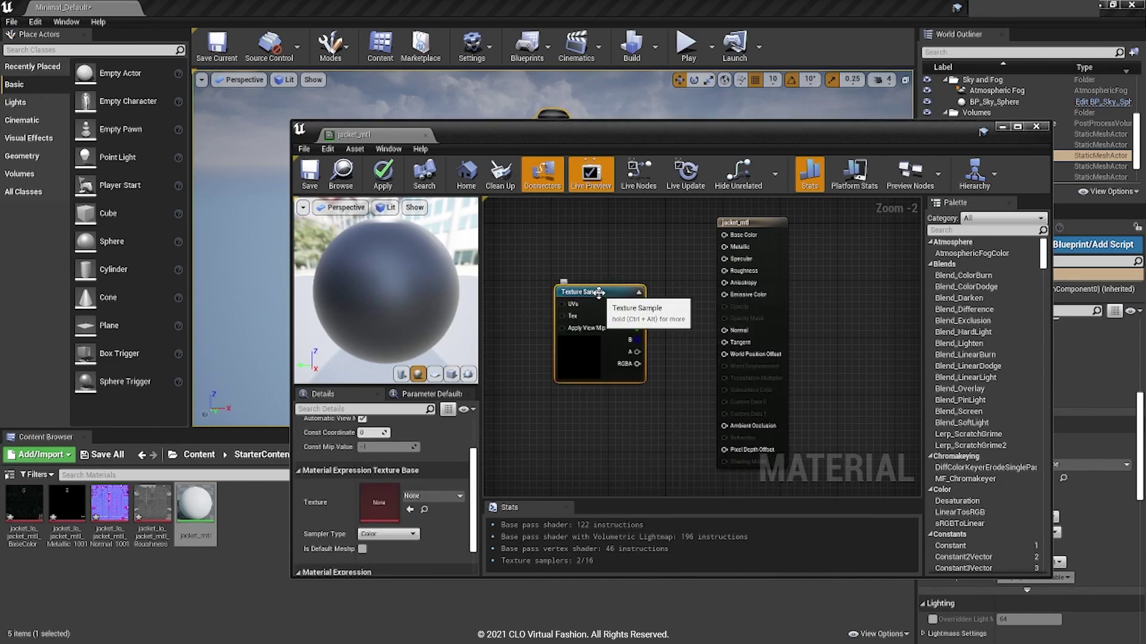
pyautogui.moveTo(601, 292); pyautogui.dragTo(581, 234)
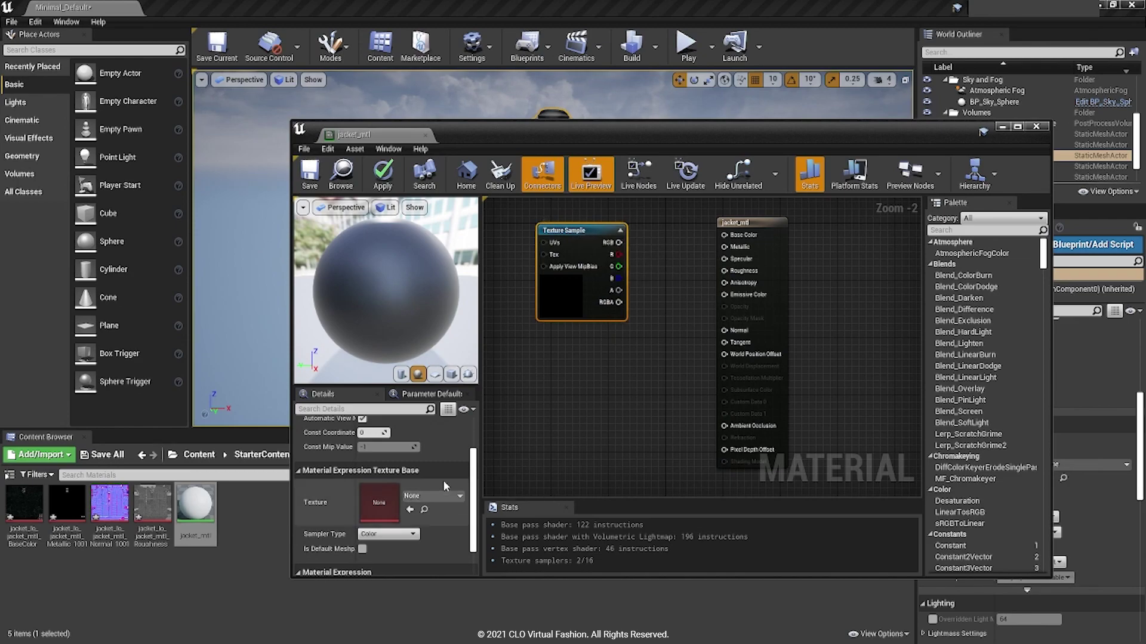
pyautogui.scroll(3, 442, 449)
pyautogui.moveTo(442, 388); pyautogui.dragTo(431, 320)
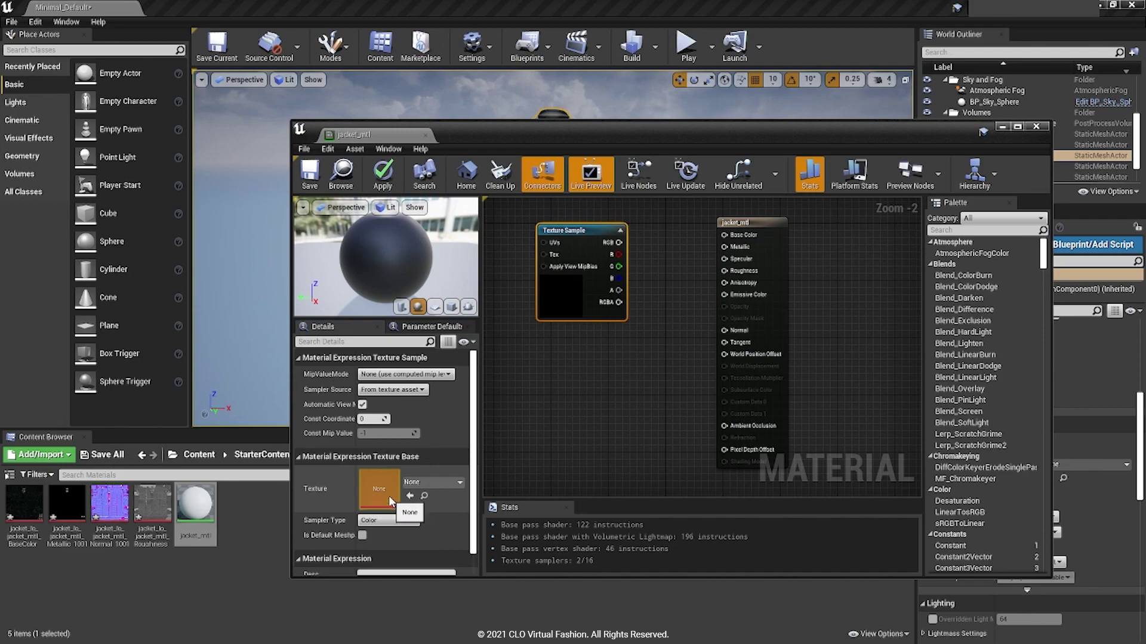
pyautogui.click(461, 484)
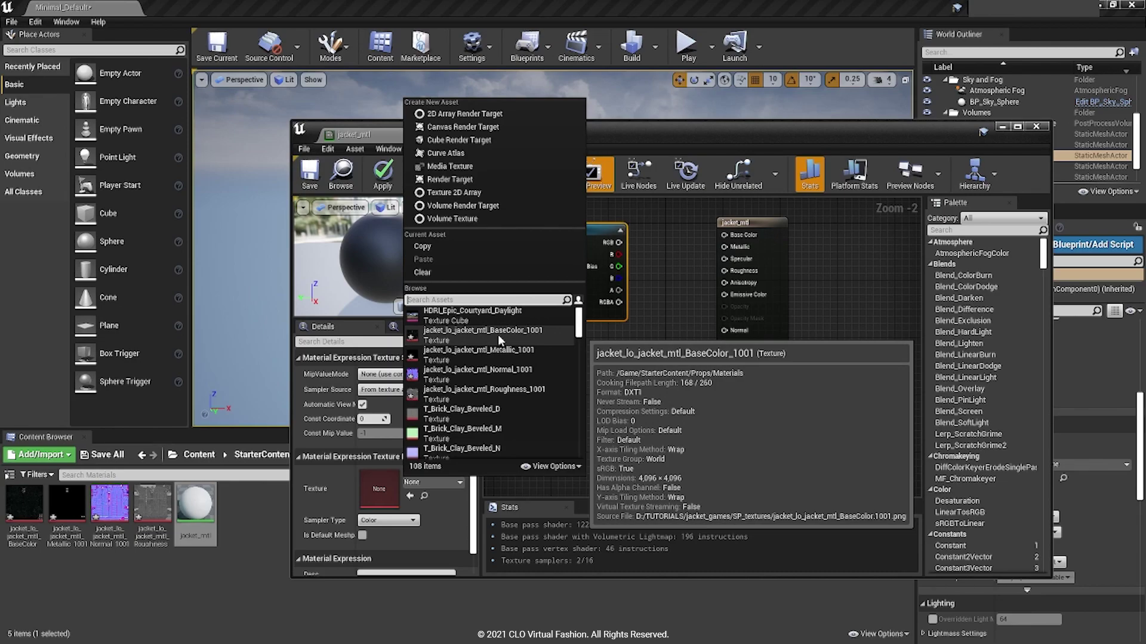
pyautogui.click(498, 334)
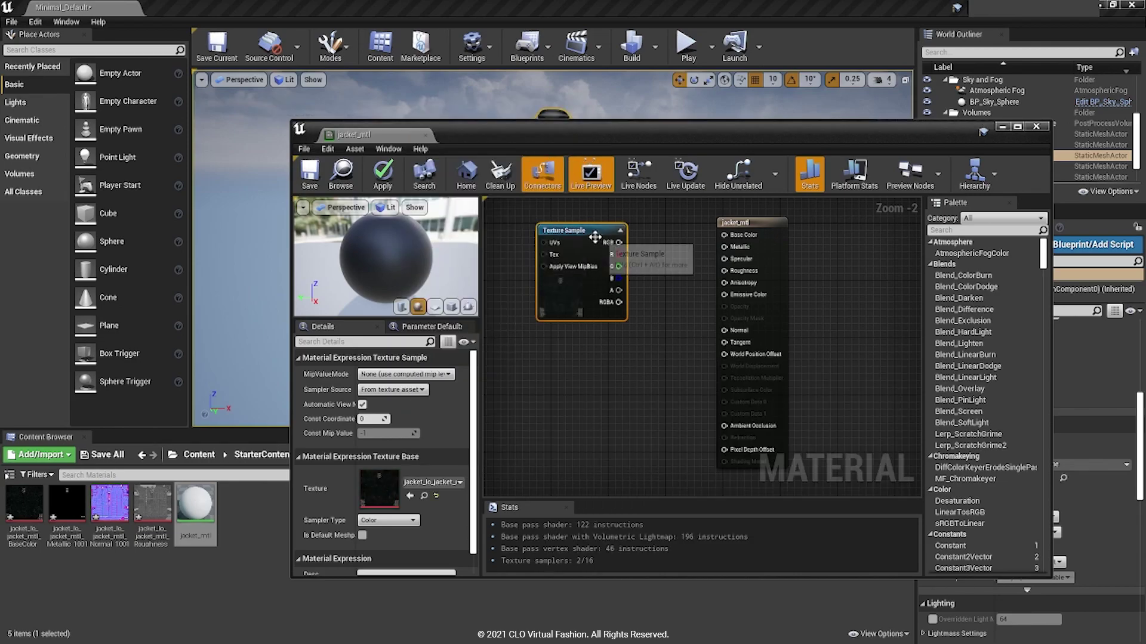
# - Describe the base color texture sample as "diffuse" and connect its RGB output to the material's Base Color input
pyautogui.moveTo(590, 255); pyautogui.dragTo(583, 256)
pyautogui.scroll(-1, 419, 515)
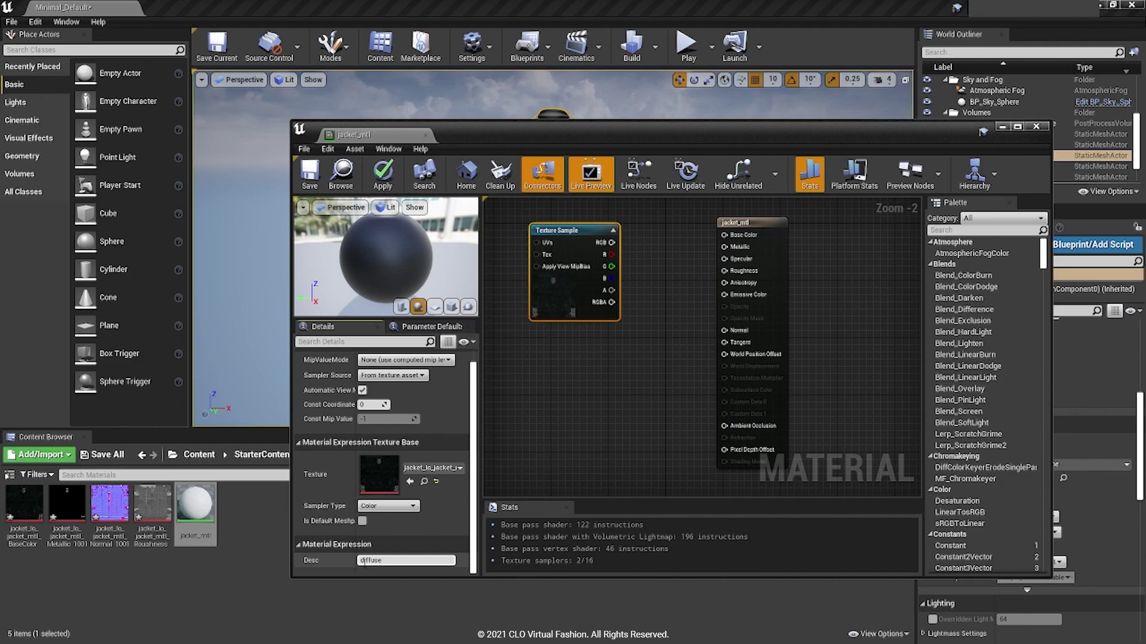
pyautogui.moveTo(572, 231); pyautogui.dragTo(587, 223)
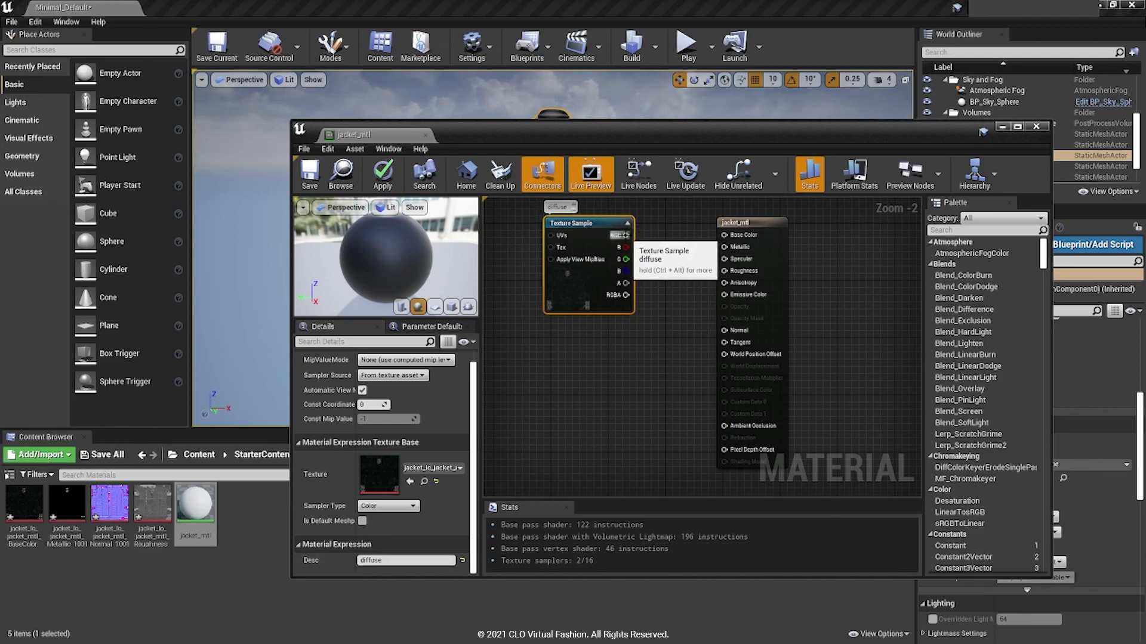
pyautogui.moveTo(624, 235); pyautogui.dragTo(738, 239)
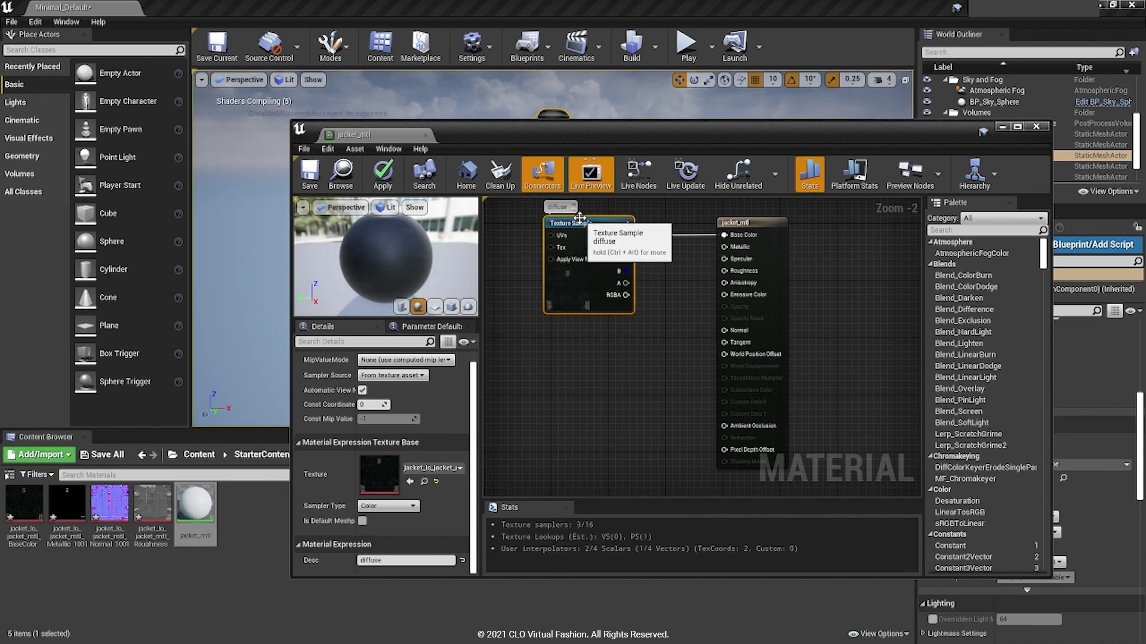
pyautogui.moveTo(583, 223); pyautogui.dragTo(568, 222)
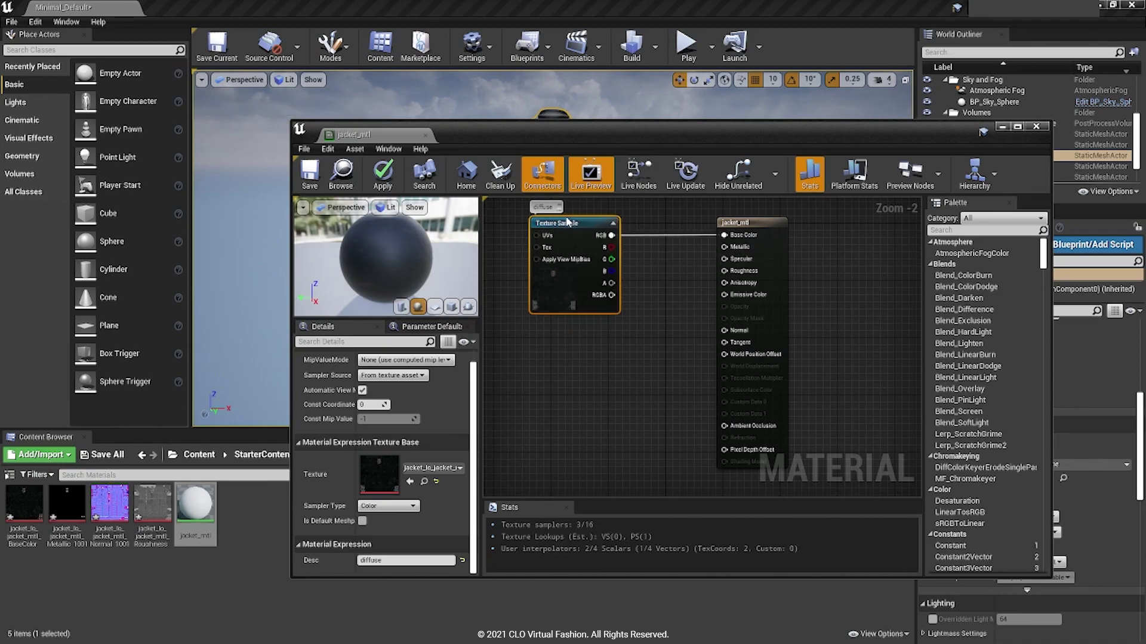
# - Add a Texture Sample node with the jacket_lo_jacket_mtl_Metallic_1001 texture, describe it as "metallic", and place it below the diffuse node
pyautogui.rightClick(559, 373)
pyautogui.write('text')
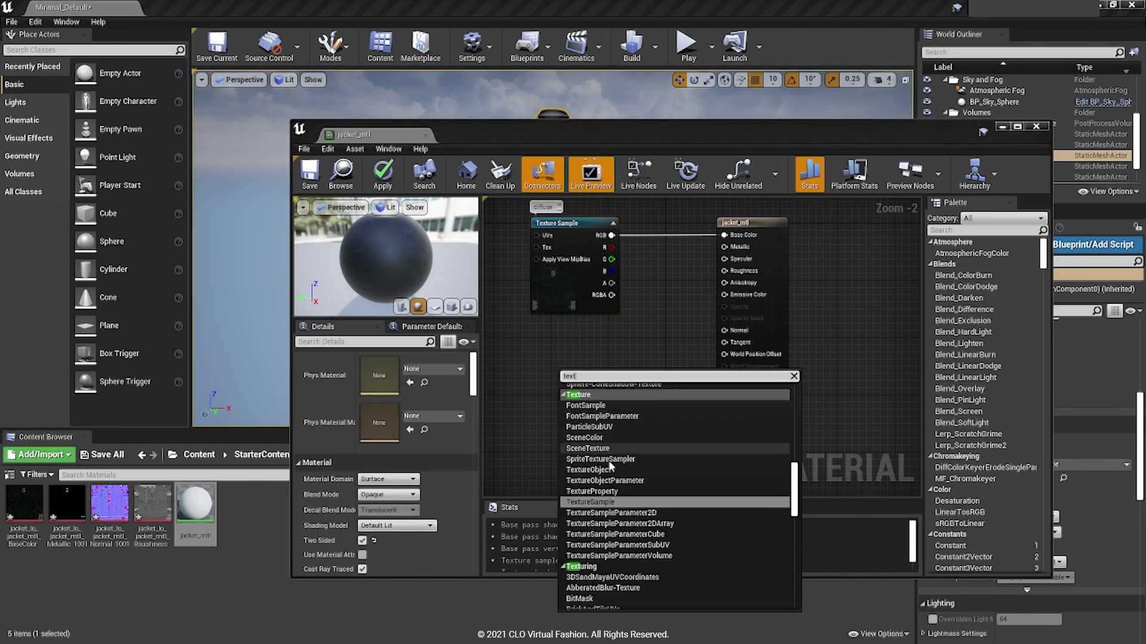
pyautogui.click(594, 501)
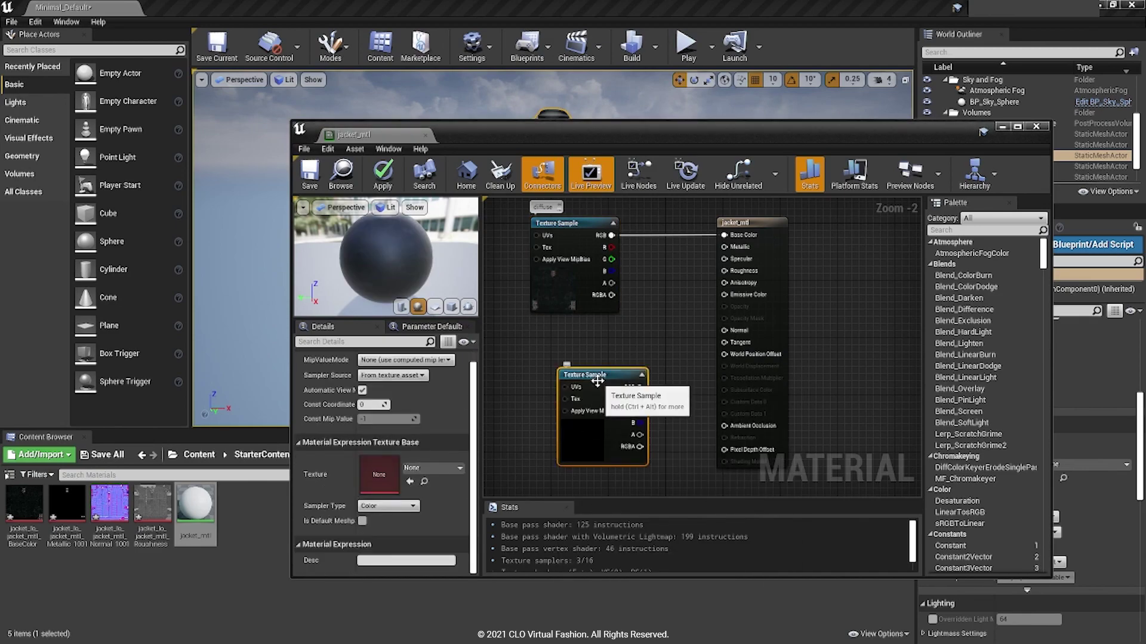
pyautogui.moveTo(598, 382); pyautogui.dragTo(564, 363)
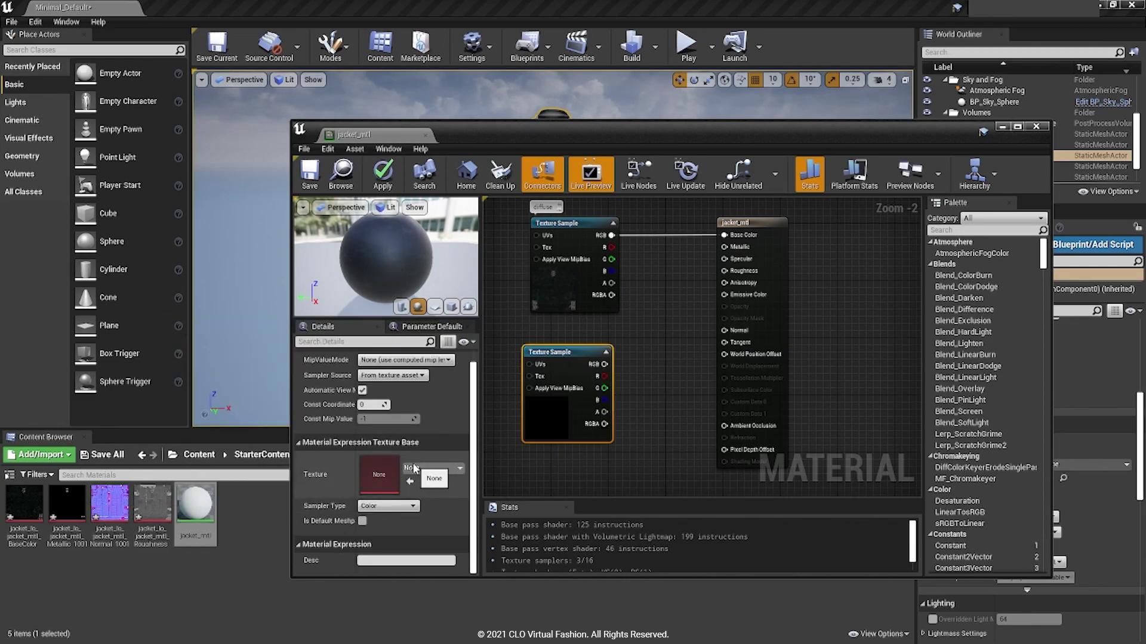
pyautogui.click(415, 468)
pyautogui.click(458, 344)
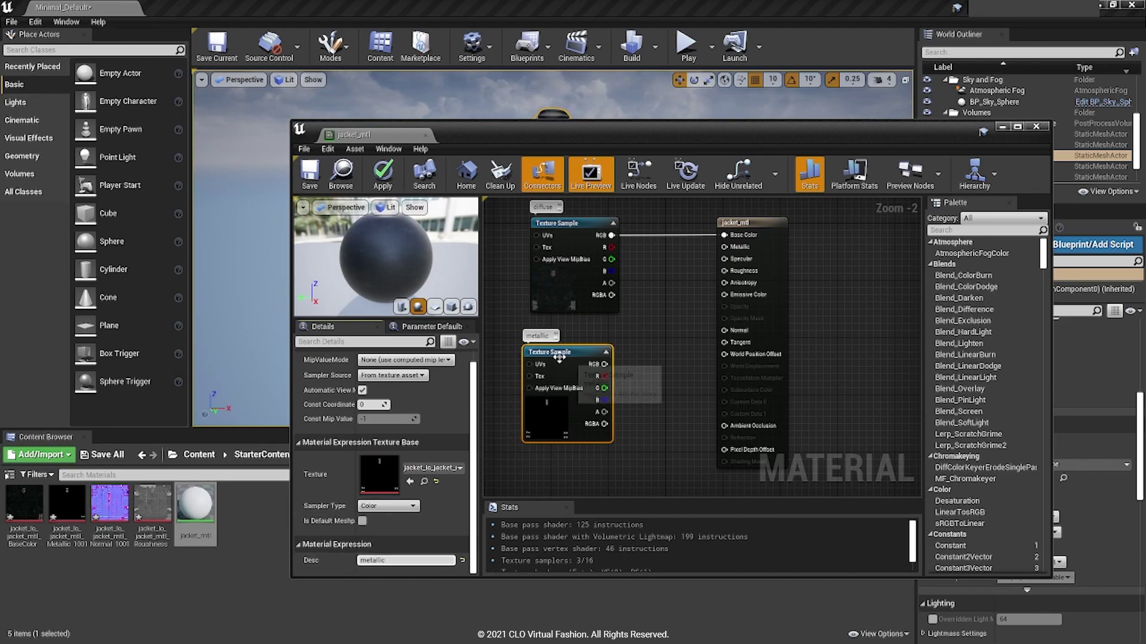
pyautogui.moveTo(564, 353); pyautogui.dragTo(571, 339)
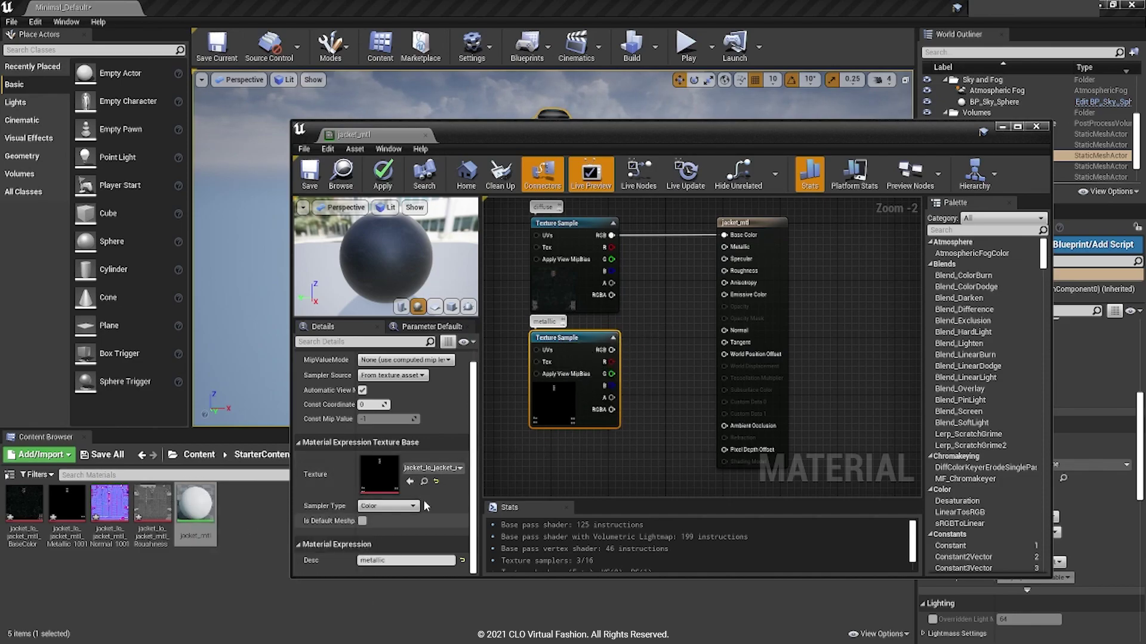
# - Add a Texture Sample node with the jacket_lo_jacket_mtl_Normal_1001 texture, describe it as "normal", and place it below the metallic node
pyautogui.rightClick(591, 459)
pyautogui.write('text')
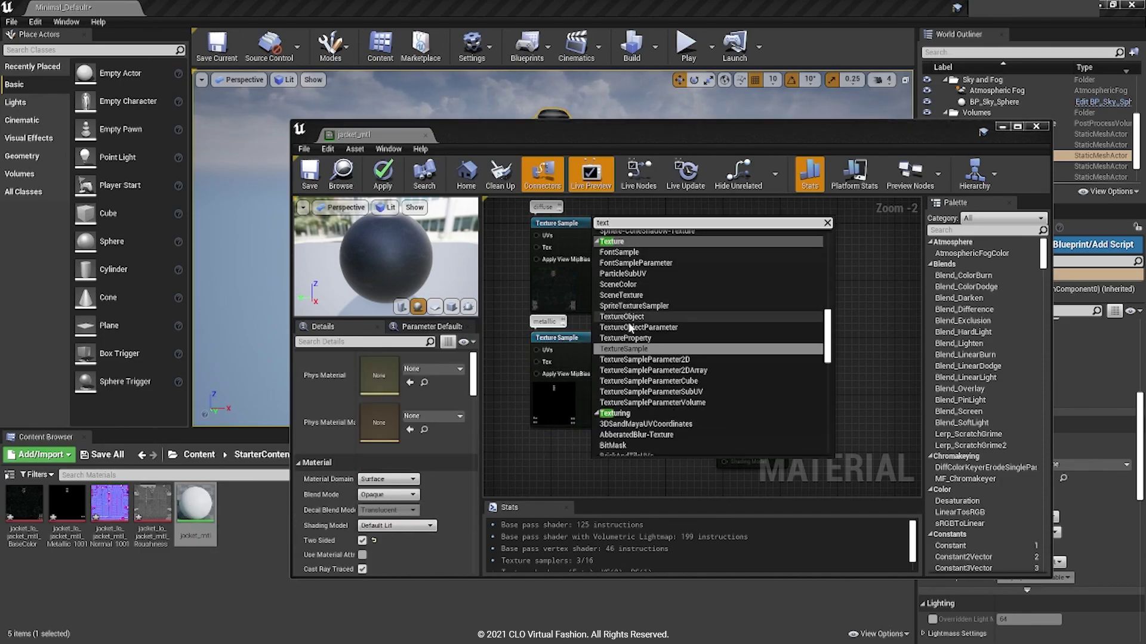
pyautogui.click(631, 348)
pyautogui.moveTo(607, 466); pyautogui.dragTo(547, 453)
pyautogui.click(428, 468)
pyautogui.click(471, 357)
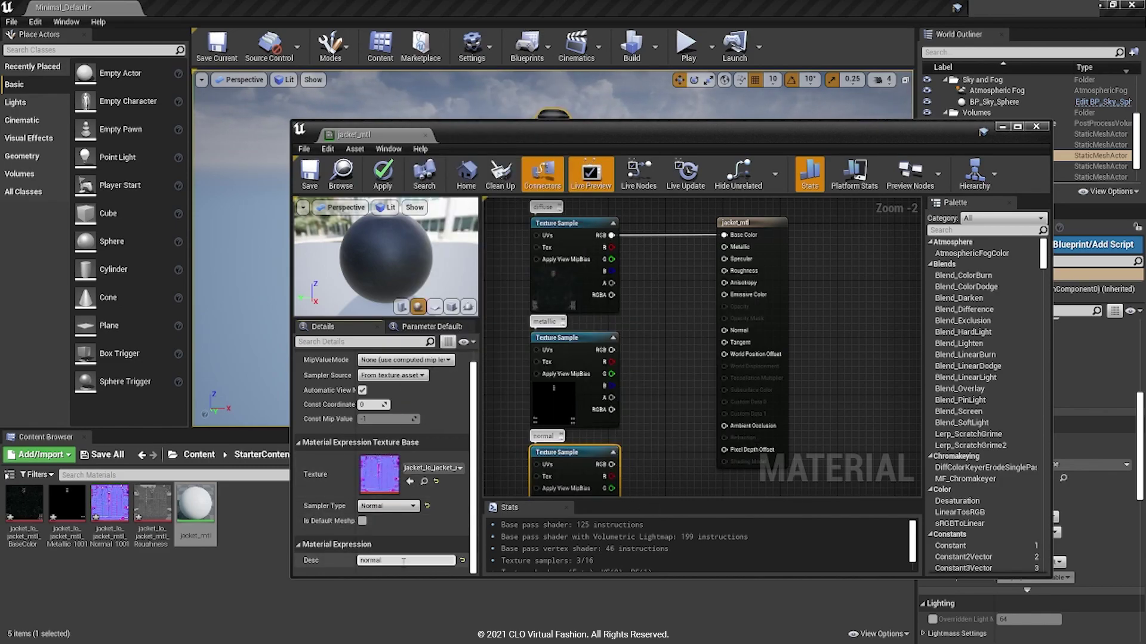
# - Add a Texture Sample node with the jacket_lo_jacket_mtl_Roughness_1001 texture, describe it as "roughness", and place it below the normal node
pyautogui.scroll(-1, 667, 388)
pyautogui.rightClick(653, 443)
pyautogui.write('te')
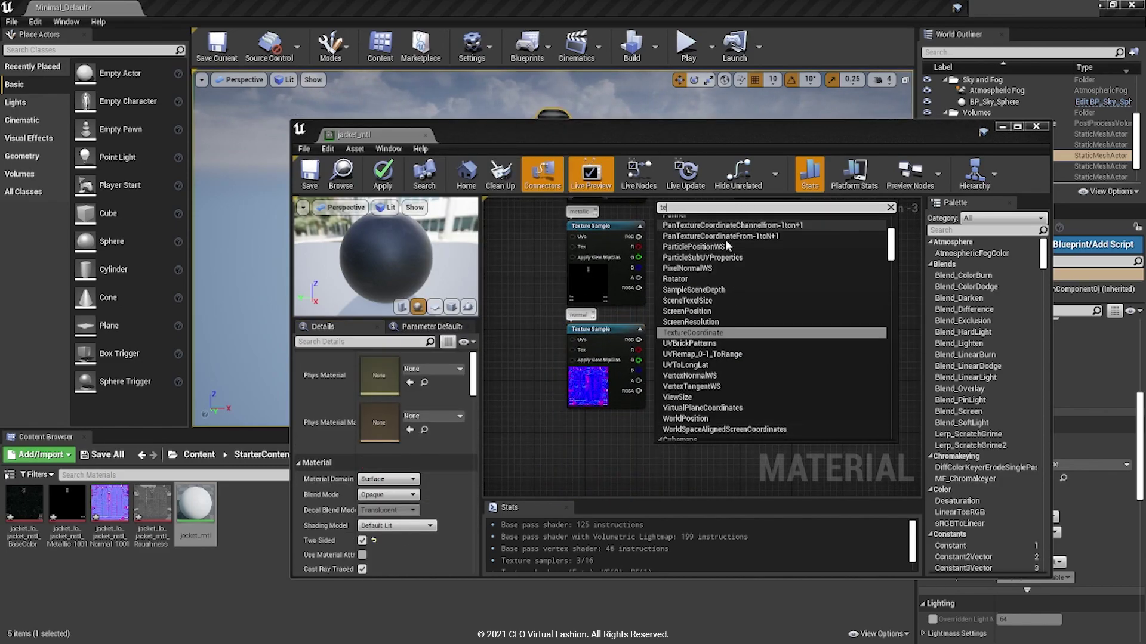
pyautogui.write('xture')
pyautogui.press('Return')
pyautogui.scroll(-1, 663, 213)
pyautogui.click(432, 468)
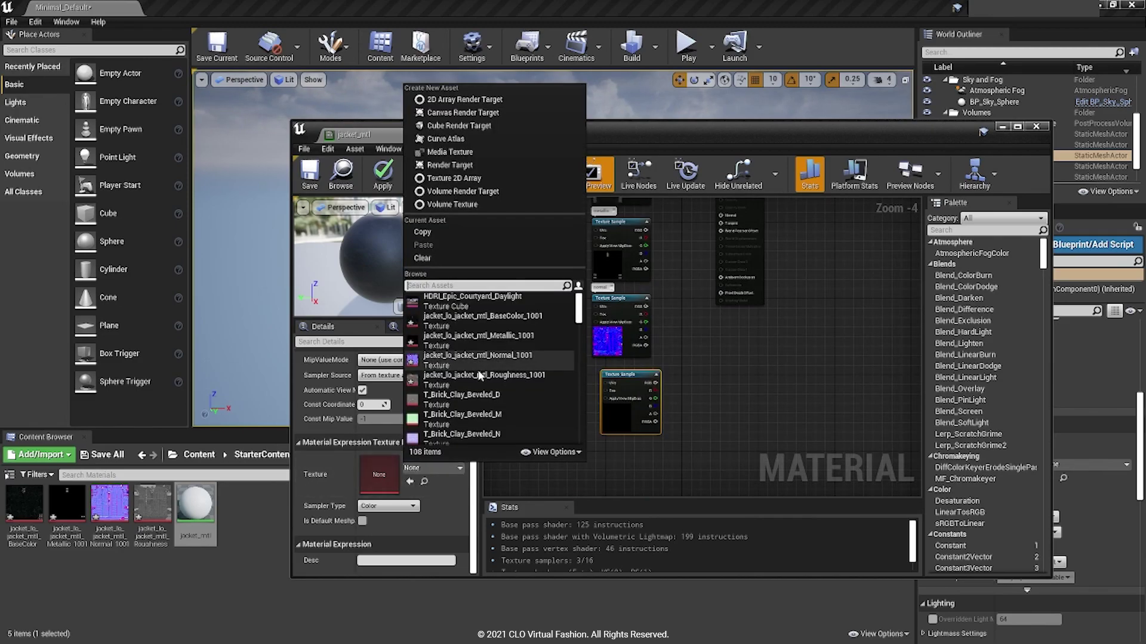
pyautogui.click(479, 375)
pyautogui.click(379, 560)
pyautogui.write('roughness')
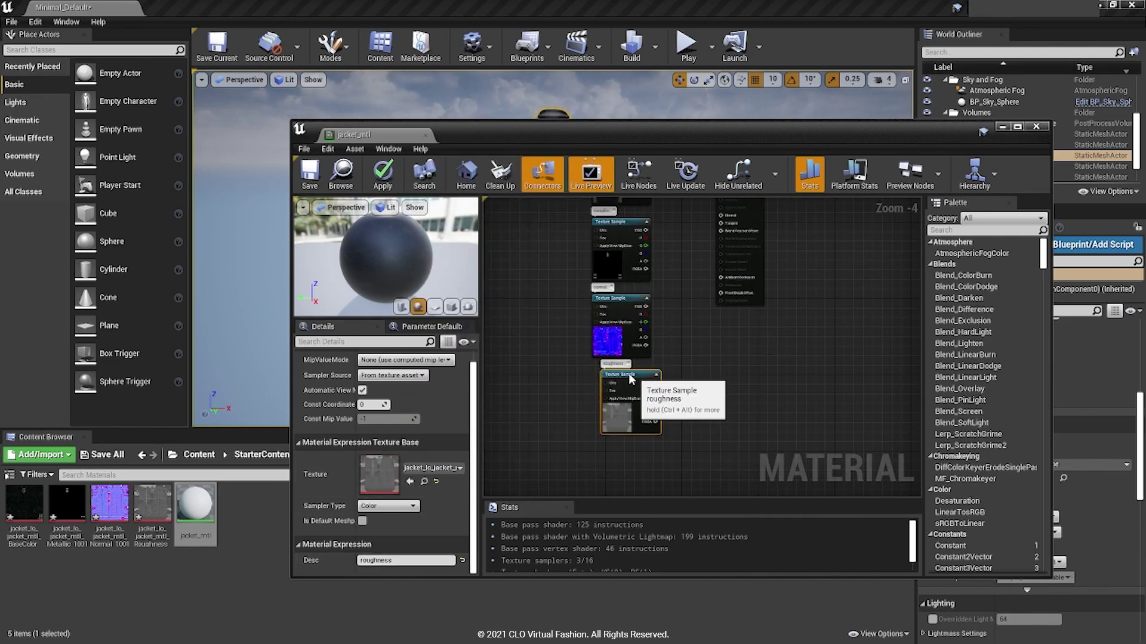
pyautogui.moveTo(626, 374); pyautogui.dragTo(617, 370)
# - Rearrange the normal, metallic and diffuse texture samples into an evenly spaced column beside the material node
pyautogui.moveTo(630, 293); pyautogui.dragTo(628, 289)
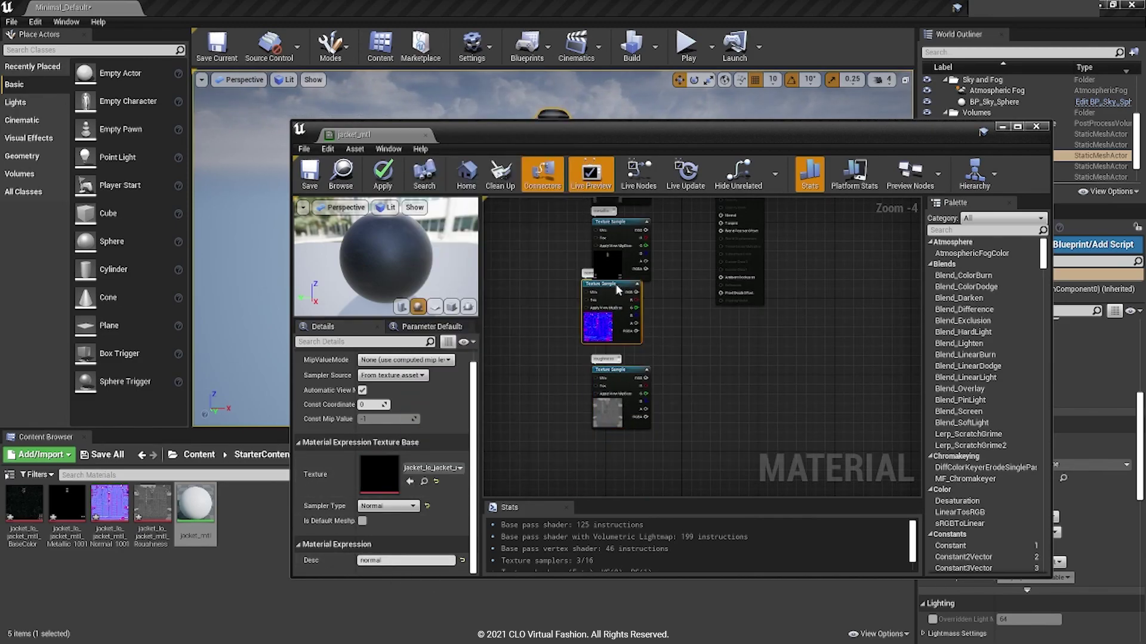
pyautogui.click(627, 220)
pyautogui.scroll(1, 668, 254)
pyautogui.moveTo(694, 361); pyautogui.dragTo(686, 384, button='right')
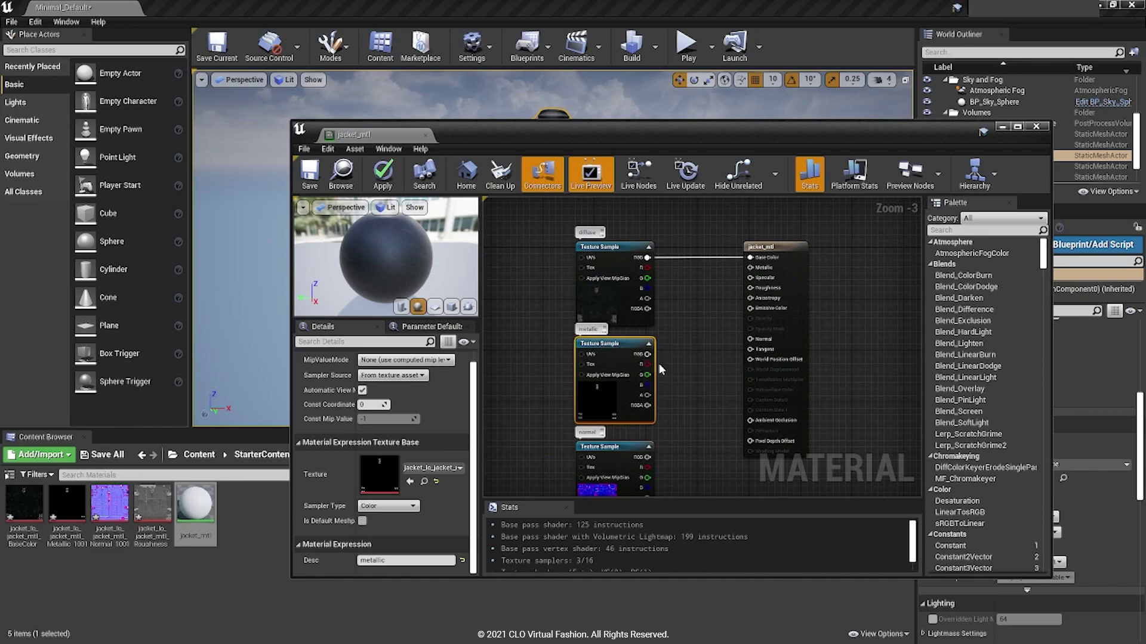
pyautogui.moveTo(620, 243); pyautogui.dragTo(613, 217)
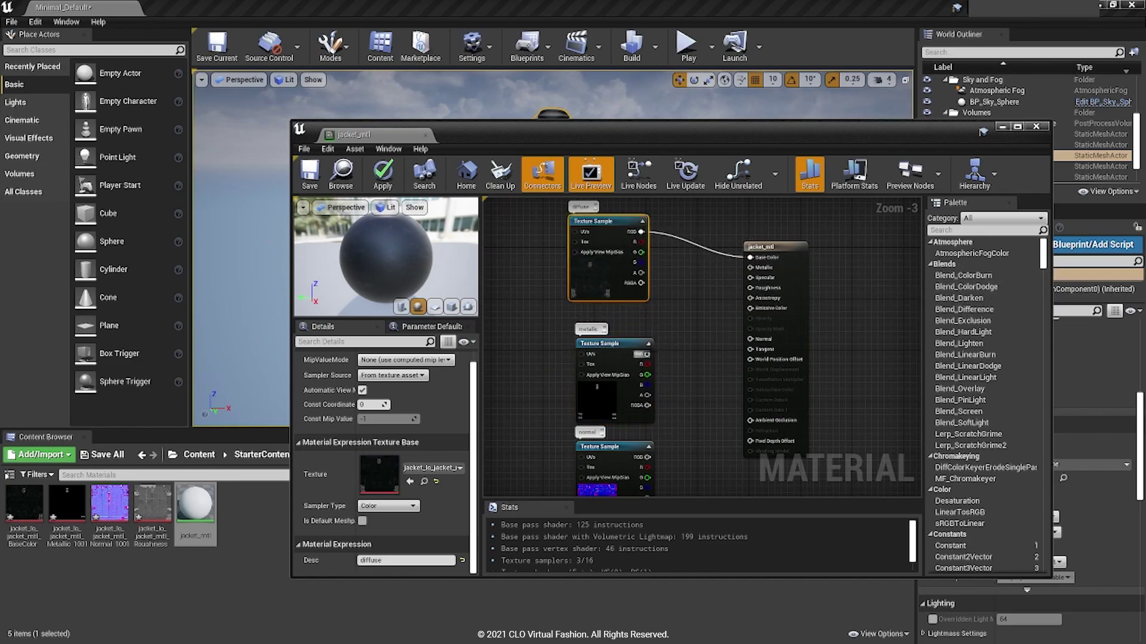
# - Connect the metallic texture's RGB output to the Metallic input and the normal texture's RGB output to the Normal input
pyautogui.moveTo(647, 354)
pyautogui.mouseDown()
pyautogui.moveTo(740, 376)
pyautogui.moveTo(749, 270)
pyautogui.moveTo(704, 345)
pyautogui.moveTo(647, 357)
pyautogui.mouseUp()
pyautogui.click(692, 293)
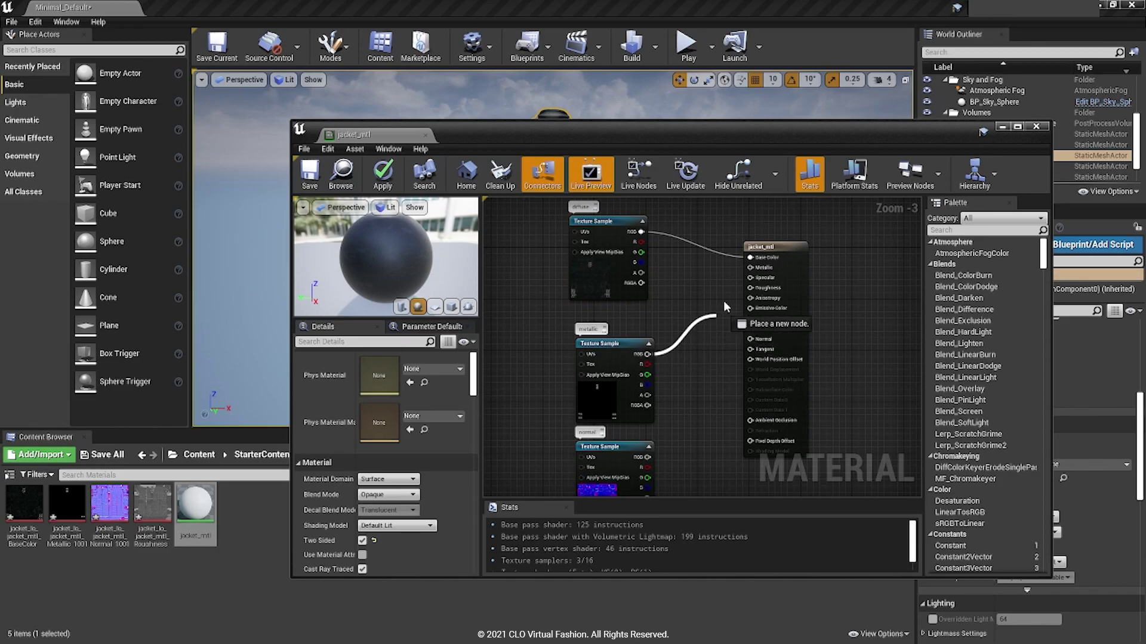
pyautogui.moveTo(724, 306); pyautogui.dragTo(751, 267)
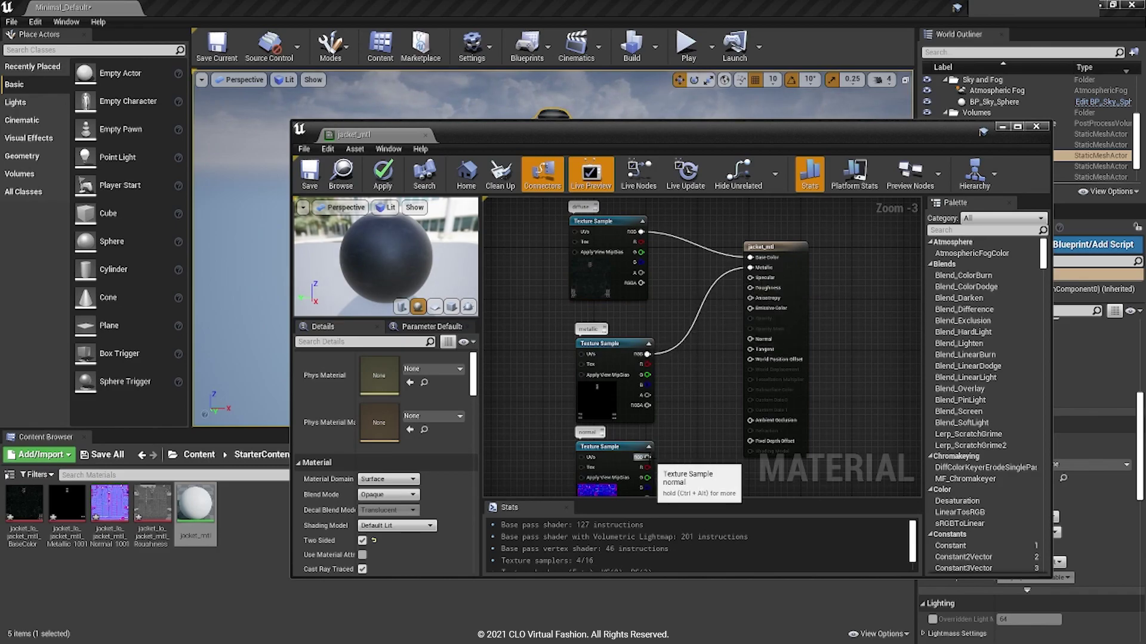
pyautogui.moveTo(647, 457); pyautogui.dragTo(751, 339)
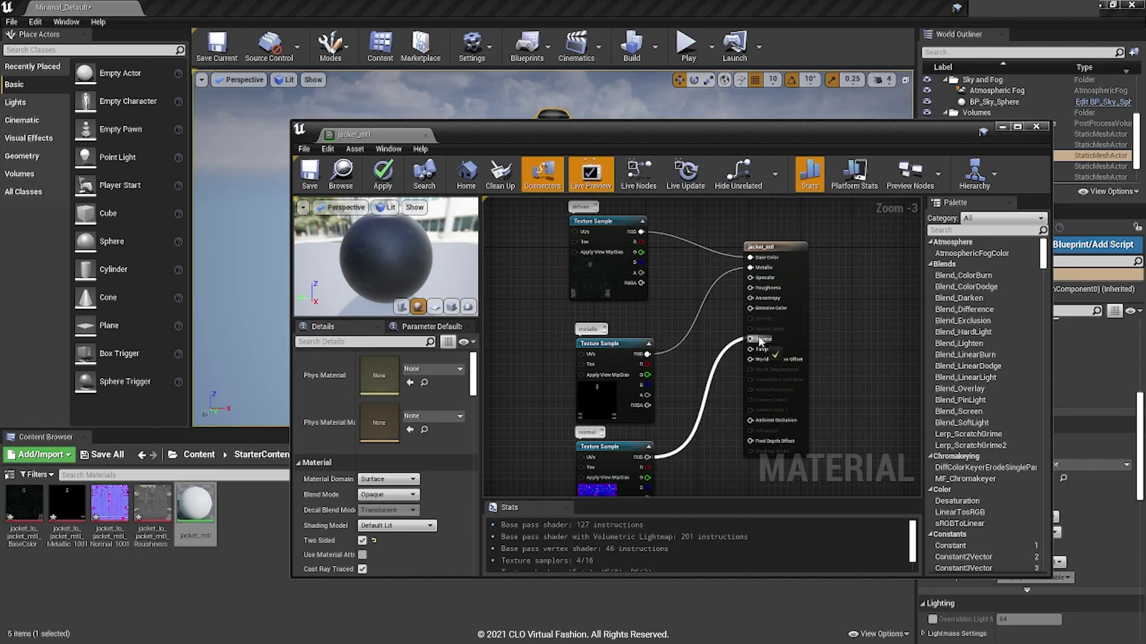
# - Connect the roughness texture's RGB output to the Roughness input of the jacket_mtl node and save the material
pyautogui.scroll(-3, 718, 418)
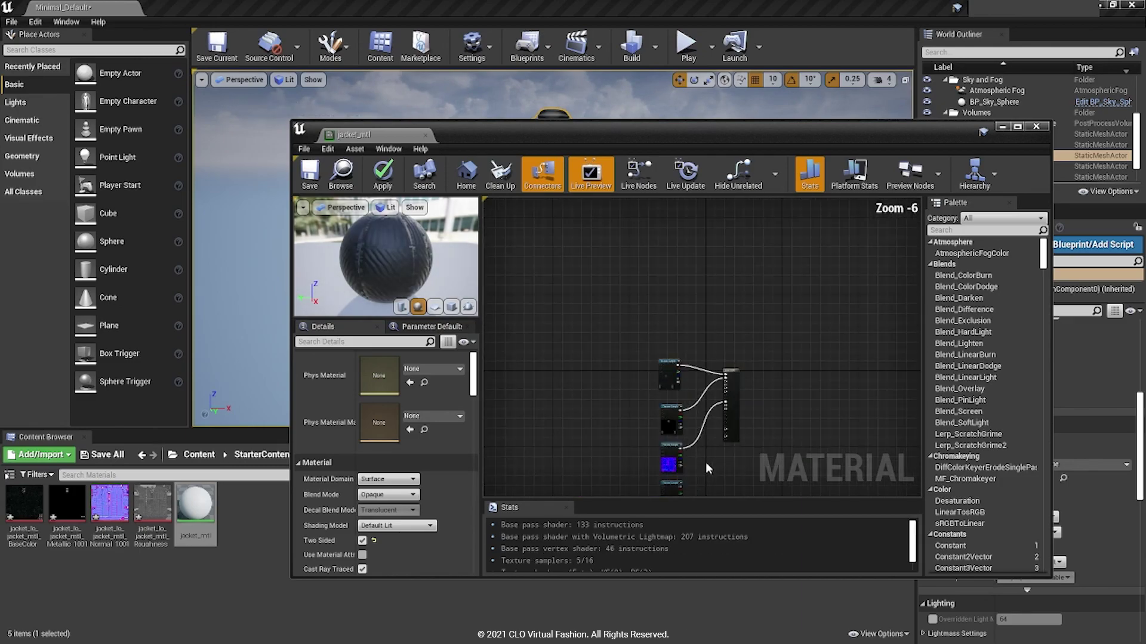
pyautogui.scroll(-1, 696, 468)
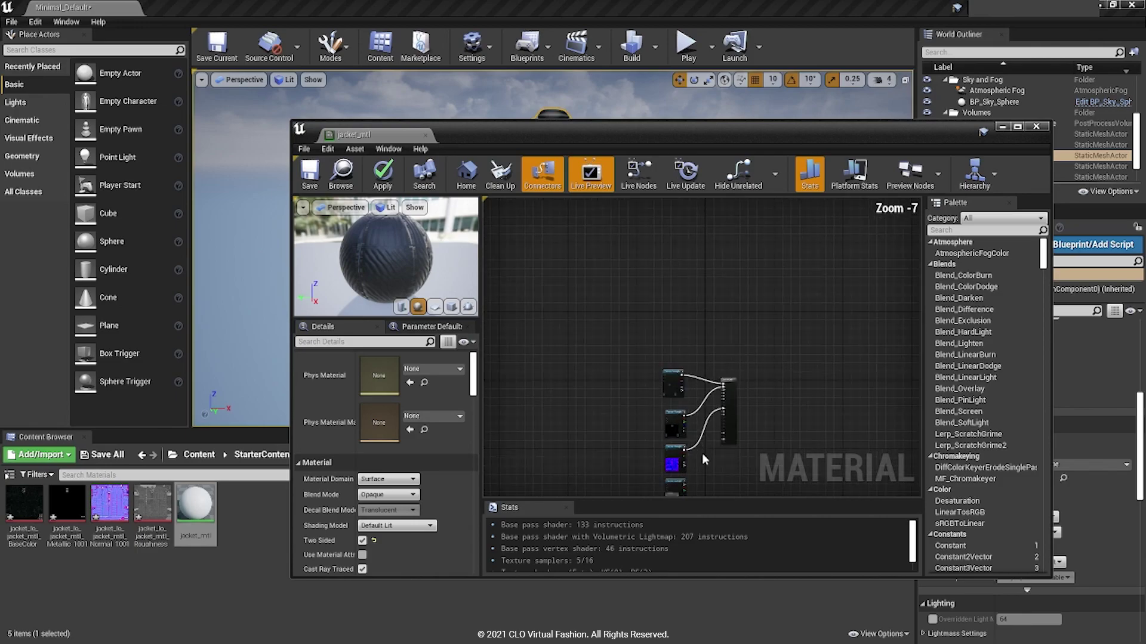
pyautogui.scroll(2, 713, 446)
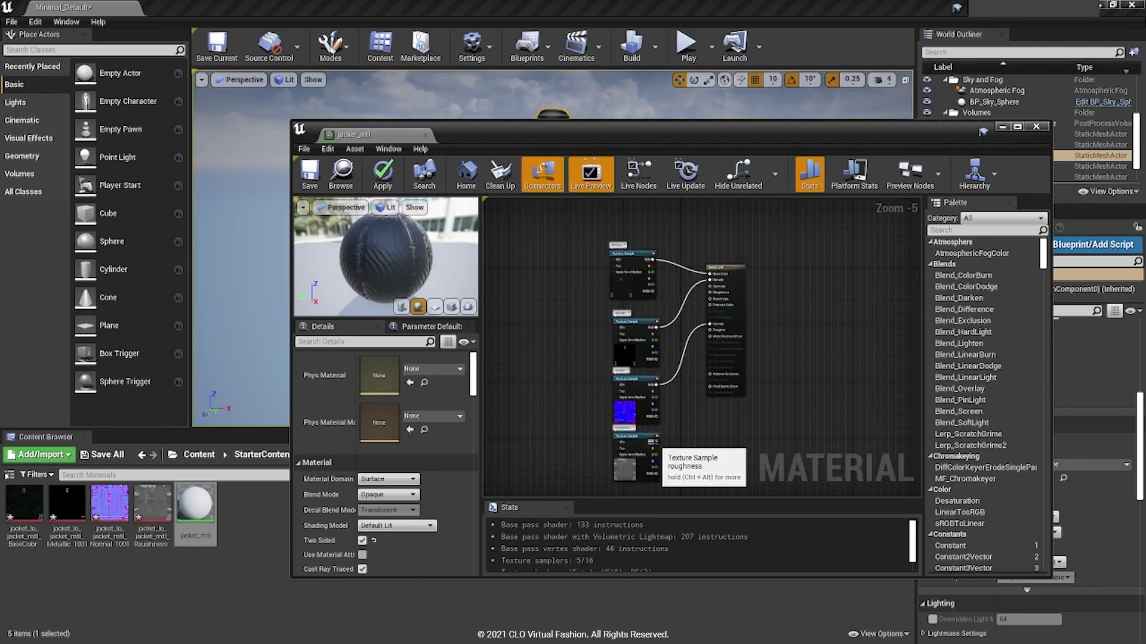
pyautogui.click(313, 178)
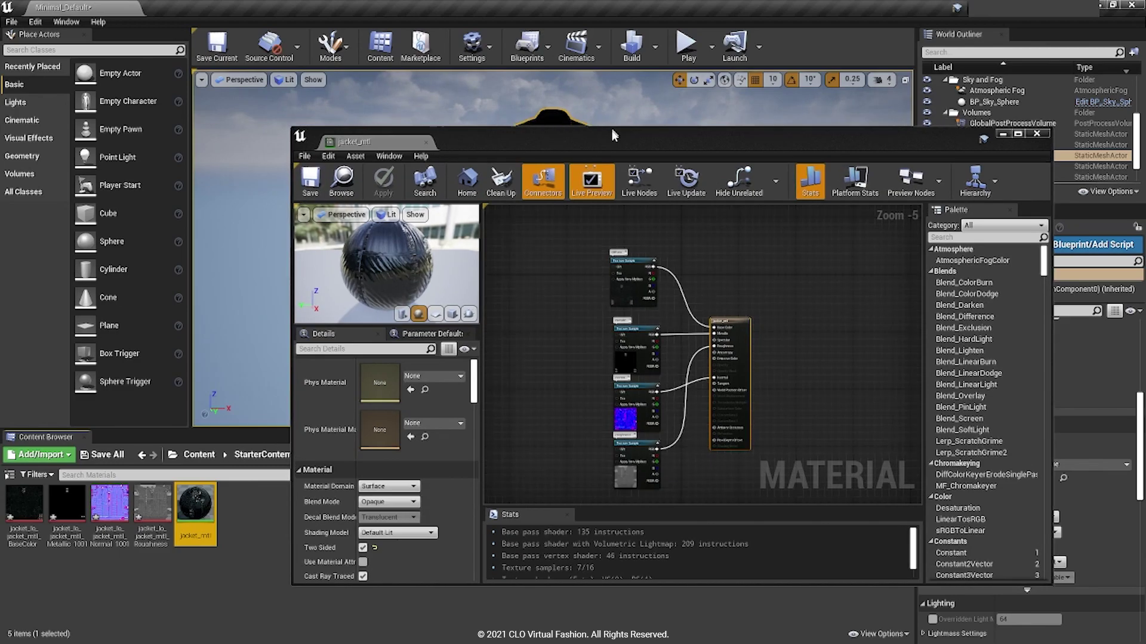
# - Move the material editor out of the way and examine the textured jacket in the viewport from several angles and distances
pyautogui.moveTo(609, 130); pyautogui.dragTo(605, 375)
pyautogui.keyDown('alt'); pyautogui.moveTo(590, 216); pyautogui.dragTo(471, 217); pyautogui.keyUp('alt')
pyautogui.scroll(5, 592, 215)
pyautogui.scroll(-6, 594, 216)
pyautogui.keyDown('alt'); pyautogui.moveTo(595, 218); pyautogui.dragTo(576, 203); pyautogui.keyUp('alt')
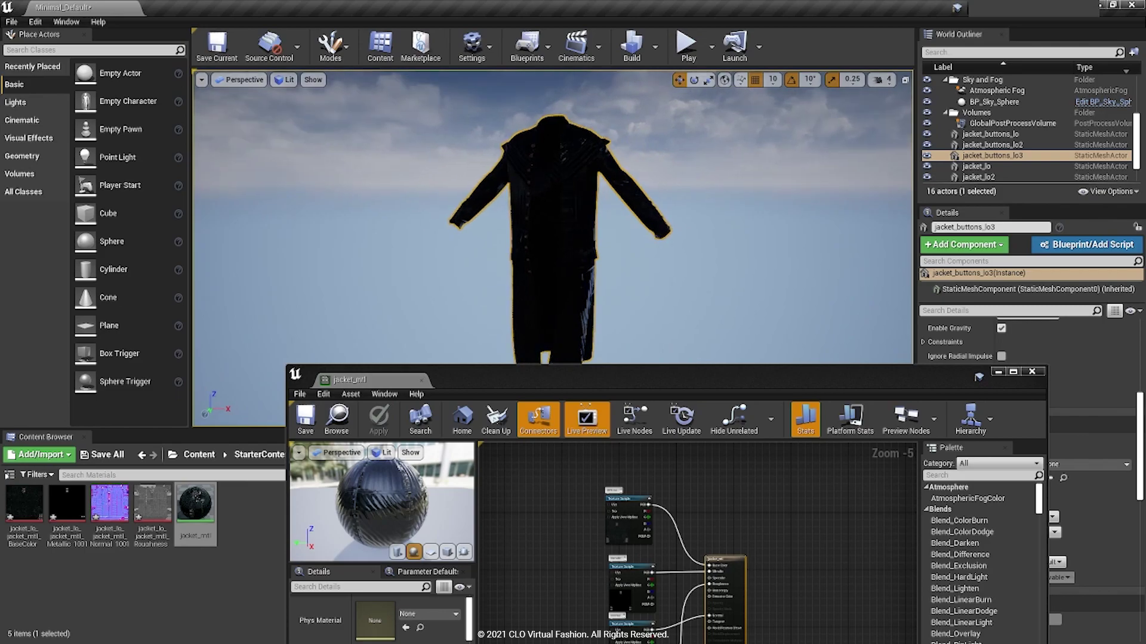
pyautogui.keyDown('alt'); pyautogui.moveTo(595, 217); pyautogui.dragTo(650, 217, button='right'); pyautogui.keyUp('alt')
pyautogui.keyDown('alt'); pyautogui.moveTo(595, 217); pyautogui.dragTo(579, 200); pyautogui.keyUp('alt')
pyautogui.keyDown('alt'); pyautogui.moveTo(595, 217); pyautogui.dragTo(570, 218, button='right'); pyautogui.keyUp('alt')
pyautogui.moveTo(595, 217)
pyautogui.keyDown('alt'); pyautogui.mouseDown()
pyautogui.moveTo(596, 304)
pyautogui.moveTo(593, 216)
pyautogui.mouseUp(); pyautogui.keyUp('alt')
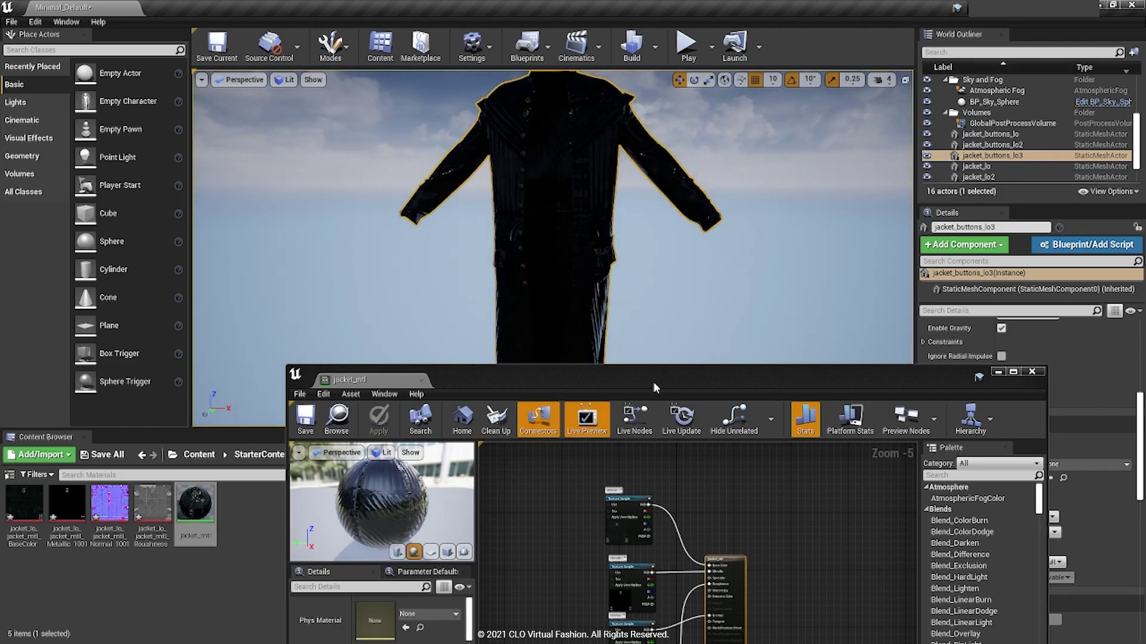
pyautogui.moveTo(653, 382); pyautogui.dragTo(718, 260)
pyautogui.keyDown('alt'); pyautogui.moveTo(672, 191); pyautogui.dragTo(659, 212); pyautogui.keyUp('alt')
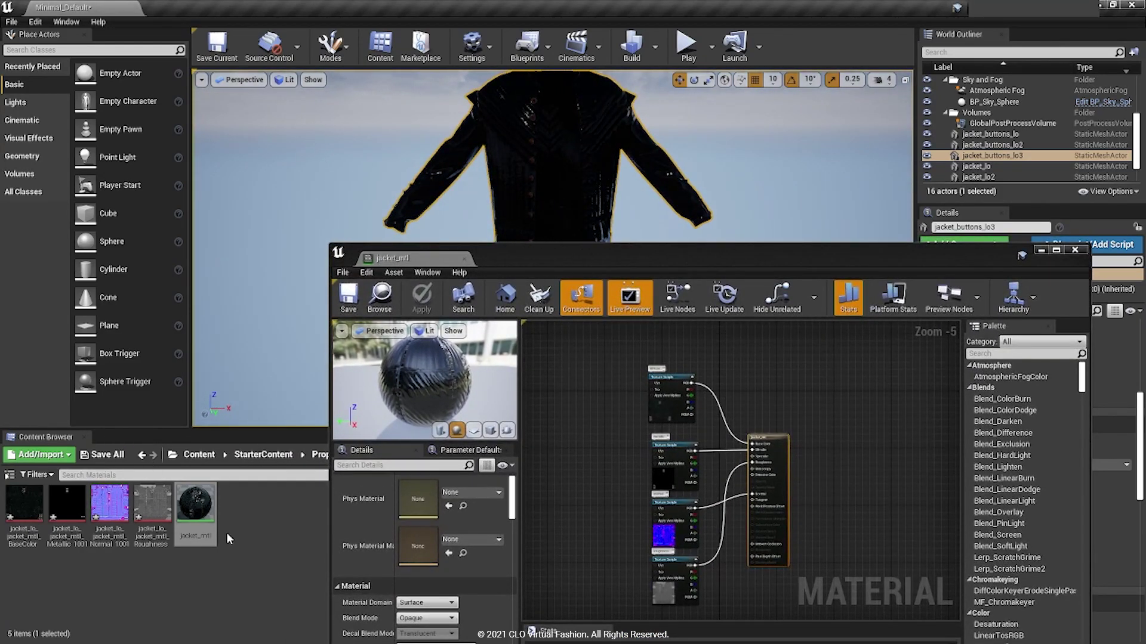
# - Move the jacket_mtl result node slightly higher in the graph, then close the material editor and apply the changes to the original material
pyautogui.moveTo(780, 442); pyautogui.dragTo(791, 417)
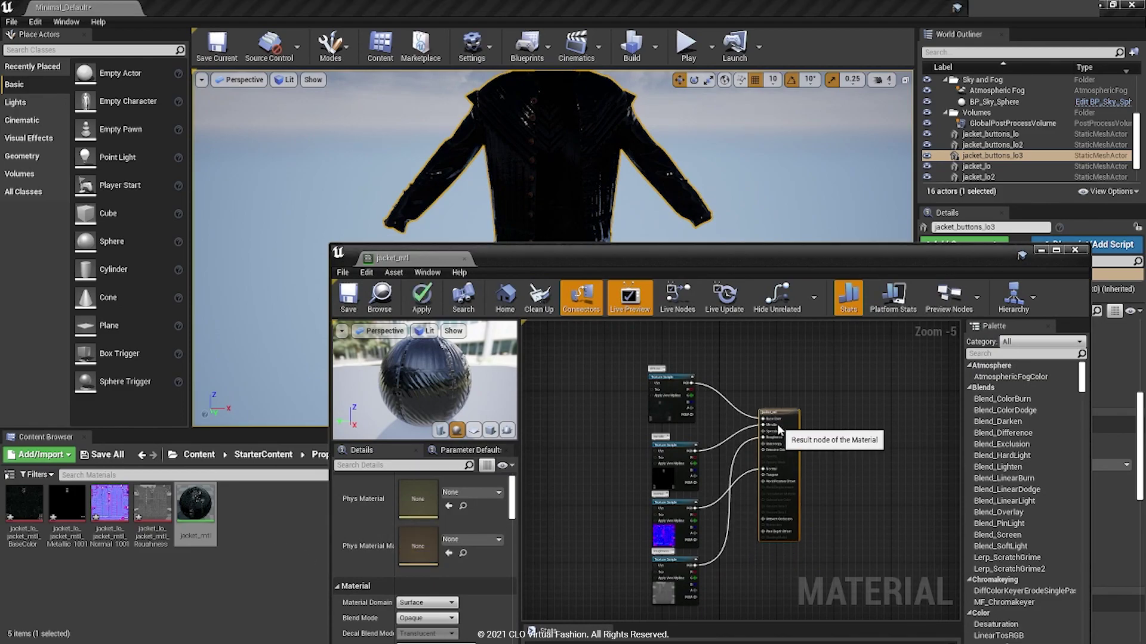
pyautogui.click(1074, 251)
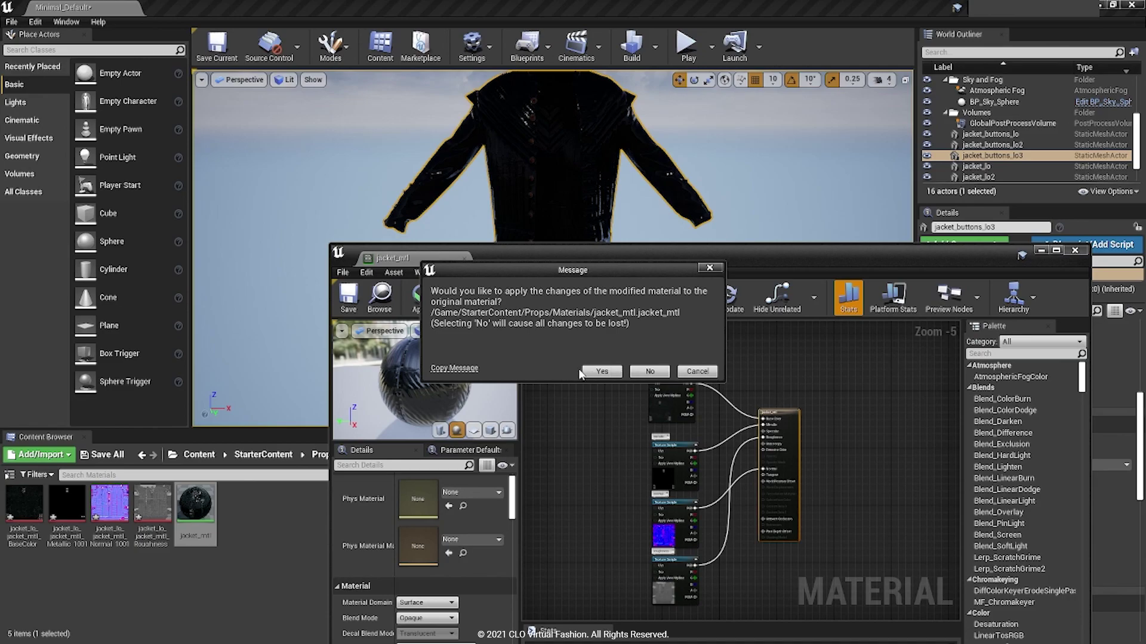
pyautogui.click(596, 372)
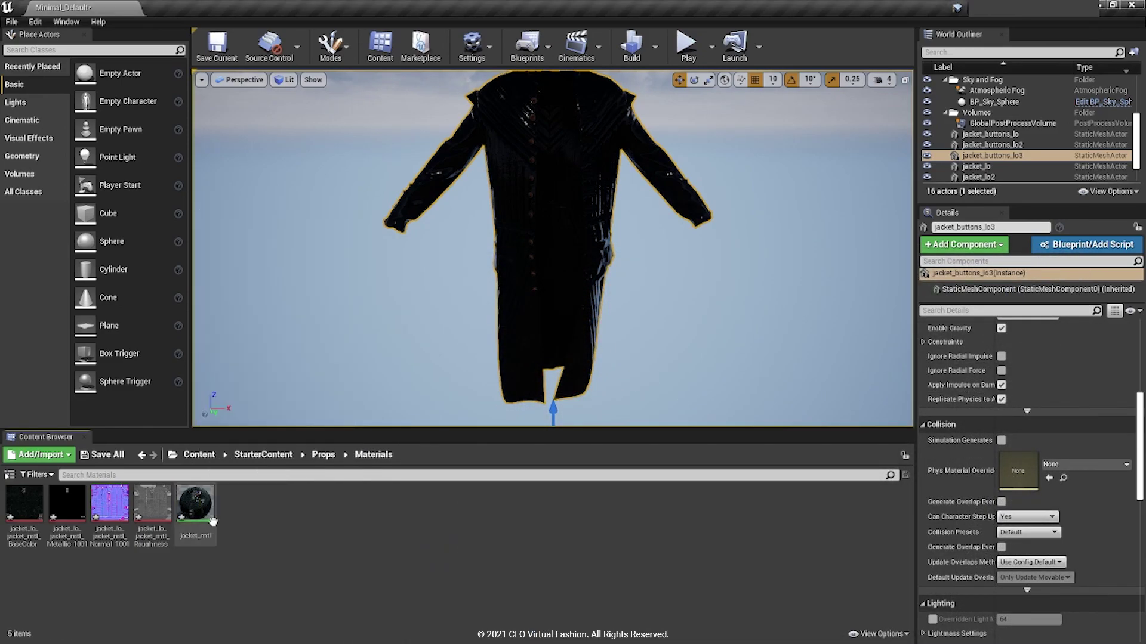
pyautogui.rightClick(198, 506)
pyautogui.rightClick(185, 512)
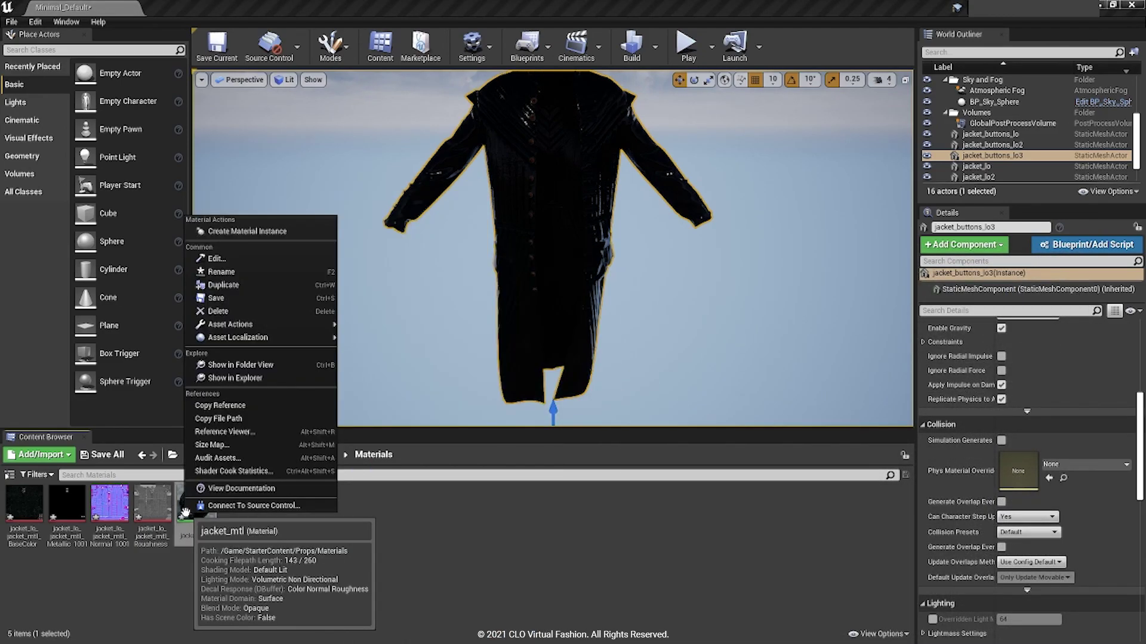
pyautogui.click(358, 537)
pyautogui.click(322, 454)
pyautogui.doubleClick(29, 517)
# - Create a material instance from the jacket_mtl material in the Materials folder
pyautogui.click(203, 516)
pyautogui.rightClick(203, 516)
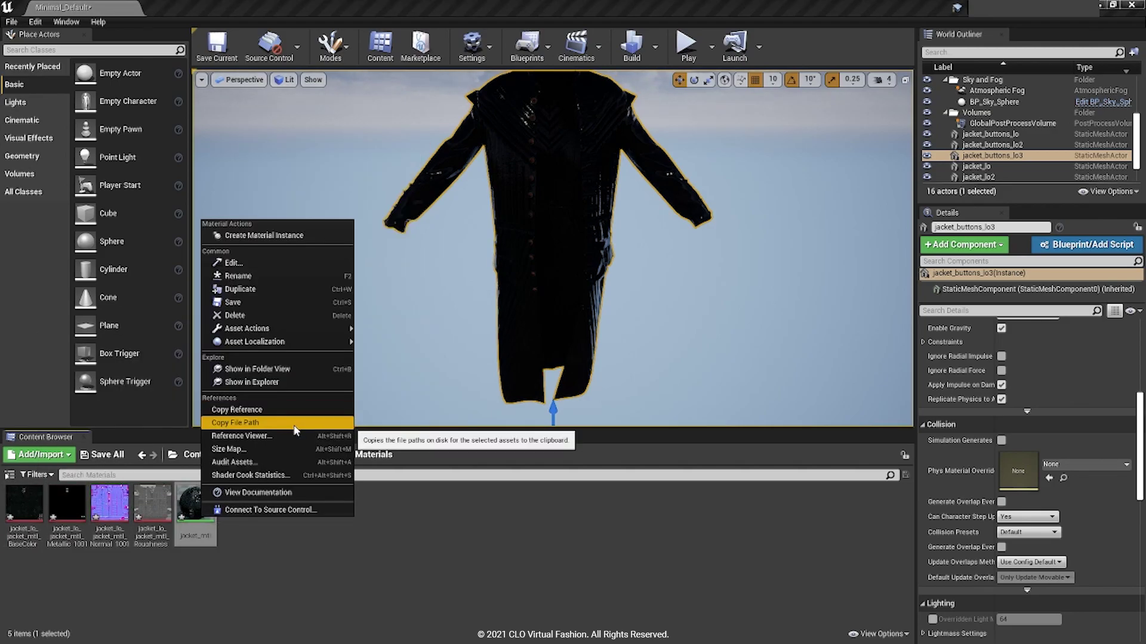
pyautogui.click(269, 236)
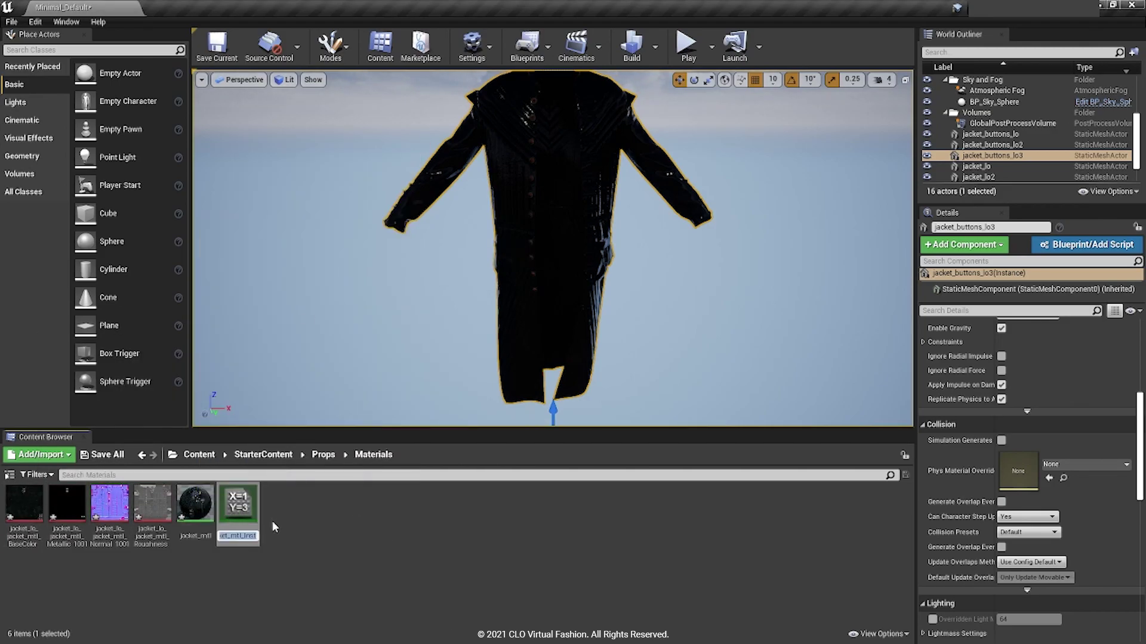